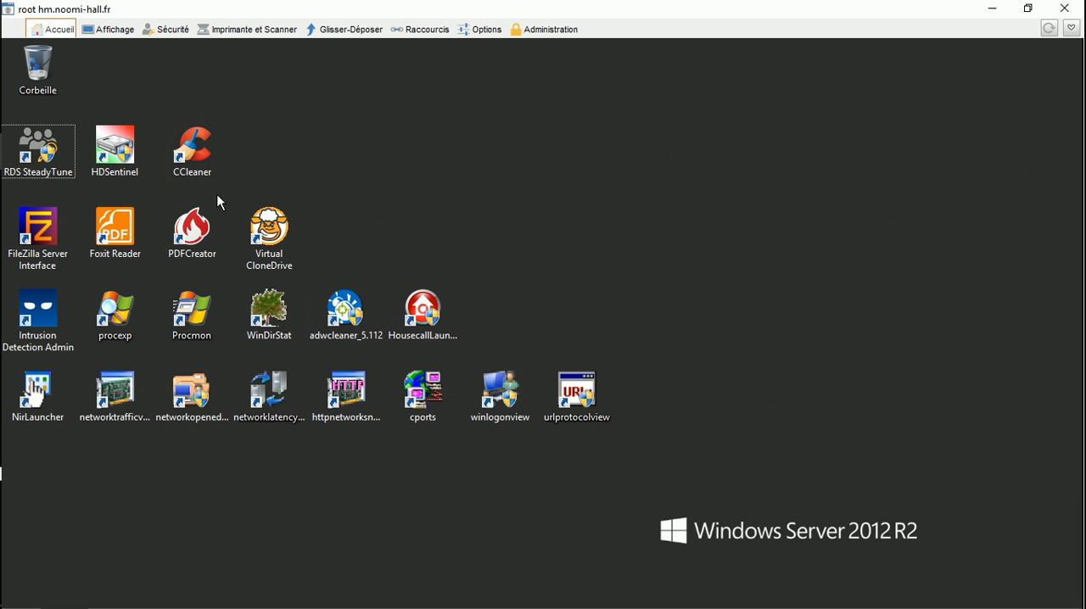
Step: Launch RDS SteadyTune and, for the C:\Users\userOne profile, allow the desktop and documents context menu and show the computer on the desktop
double_click(51, 155)
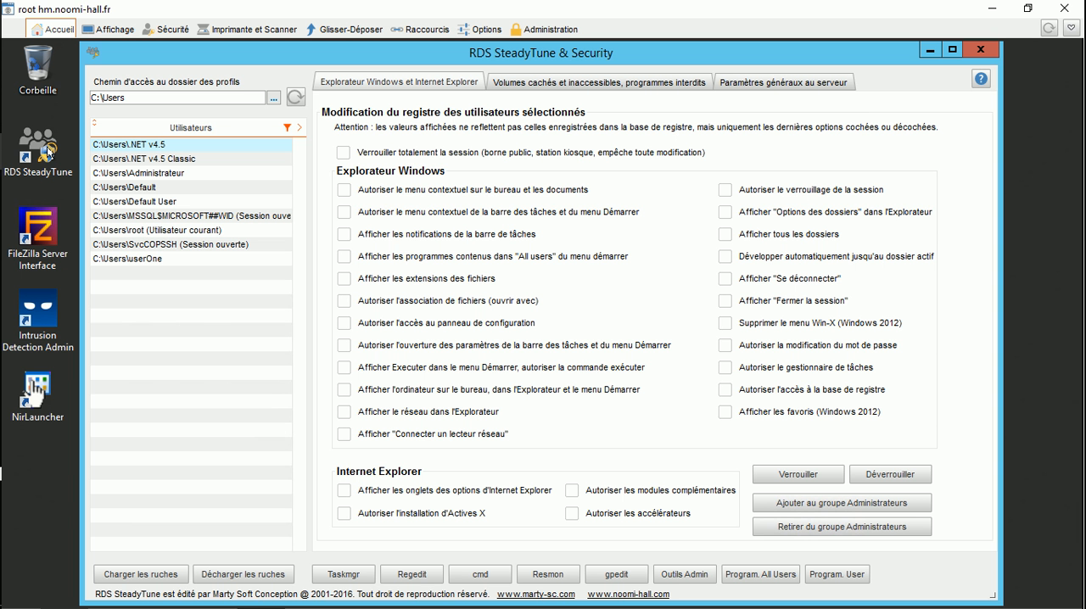
left_click(143, 261)
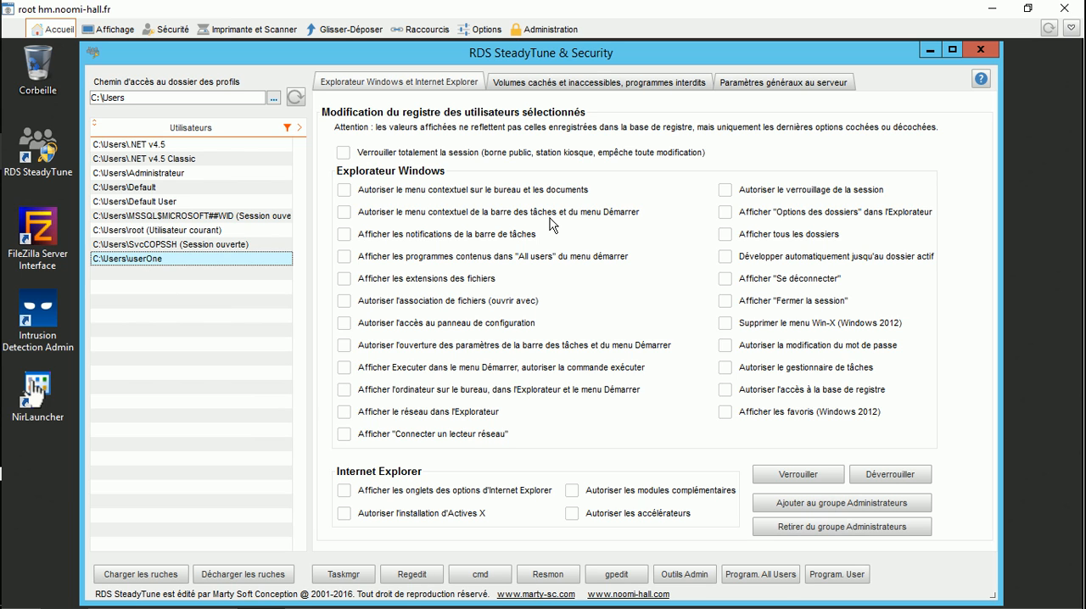
left_click(344, 191)
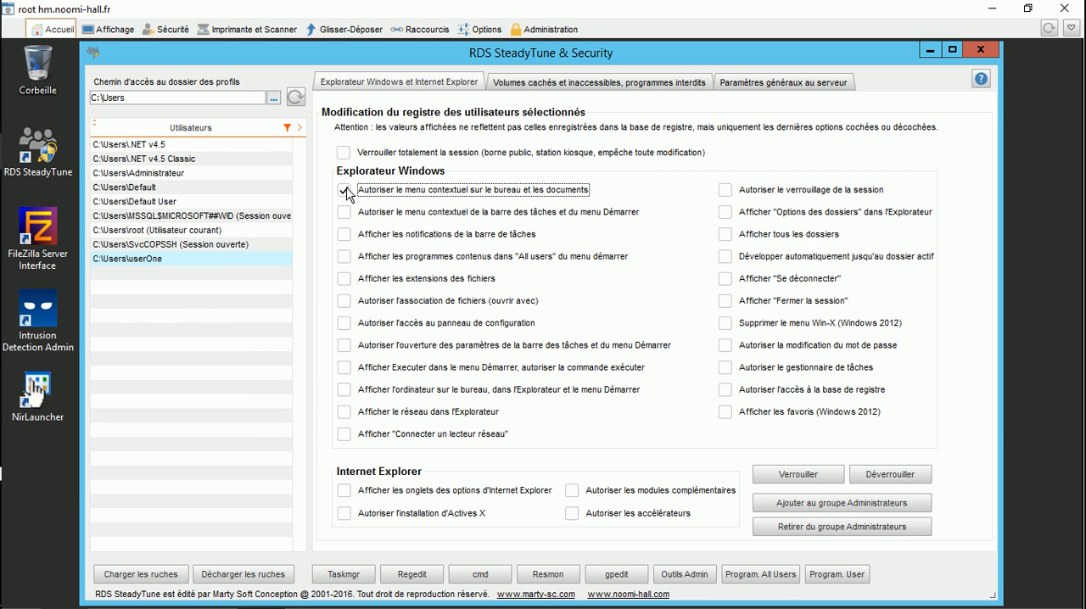
left_click(345, 390)
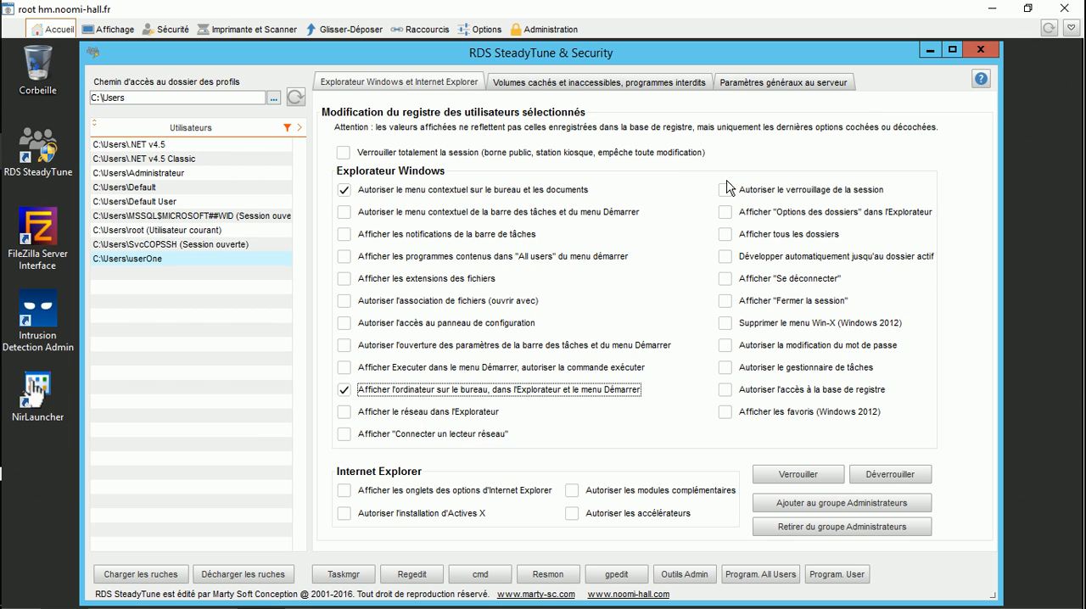
Step: Enable showing all folders, "Se déconnecter", "Fermer la session" and favourites, enable removal of the Win-X menu, and lock the userOne profile
left_click(725, 235)
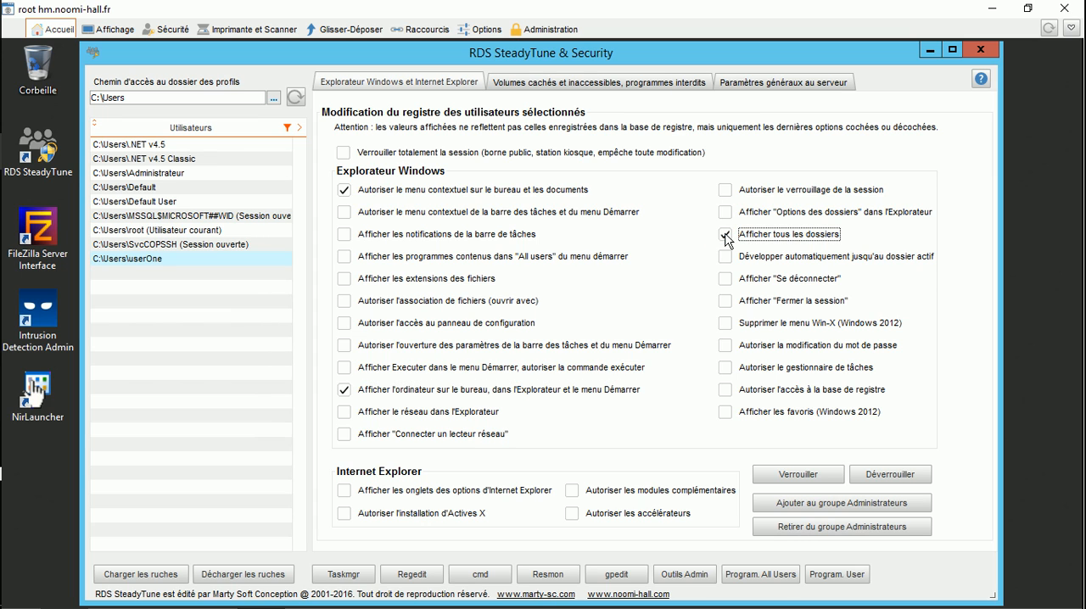
left_click(726, 280)
left_click(727, 304)
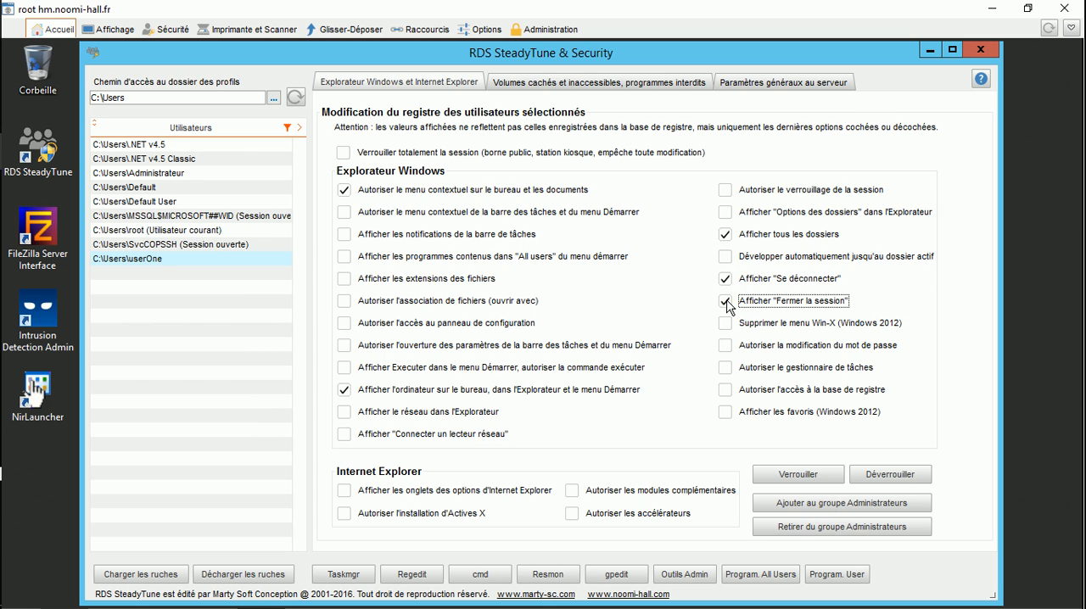
left_click(726, 327)
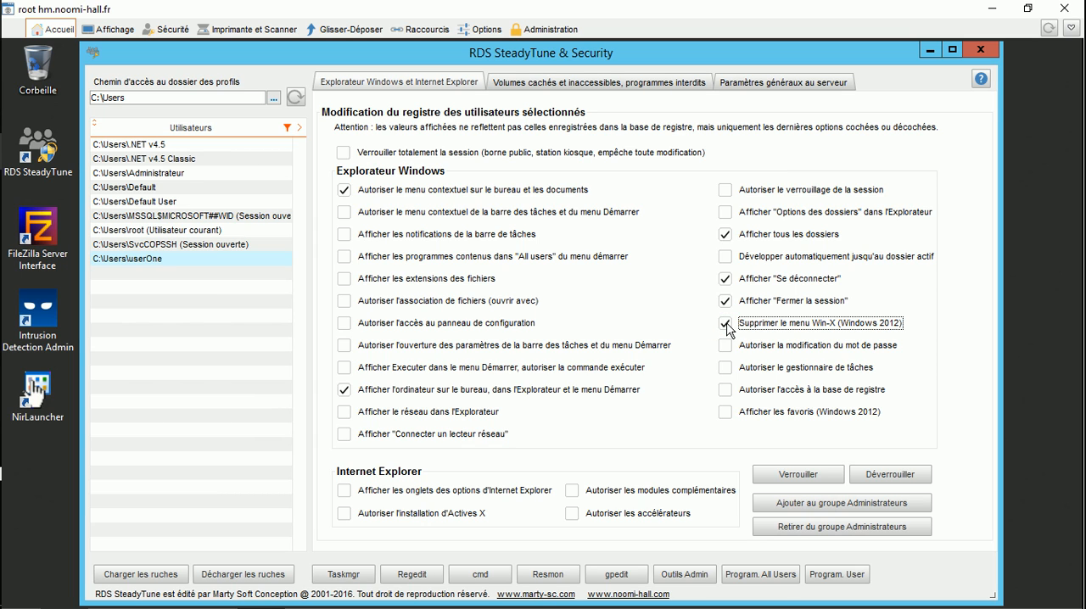
left_click(726, 414)
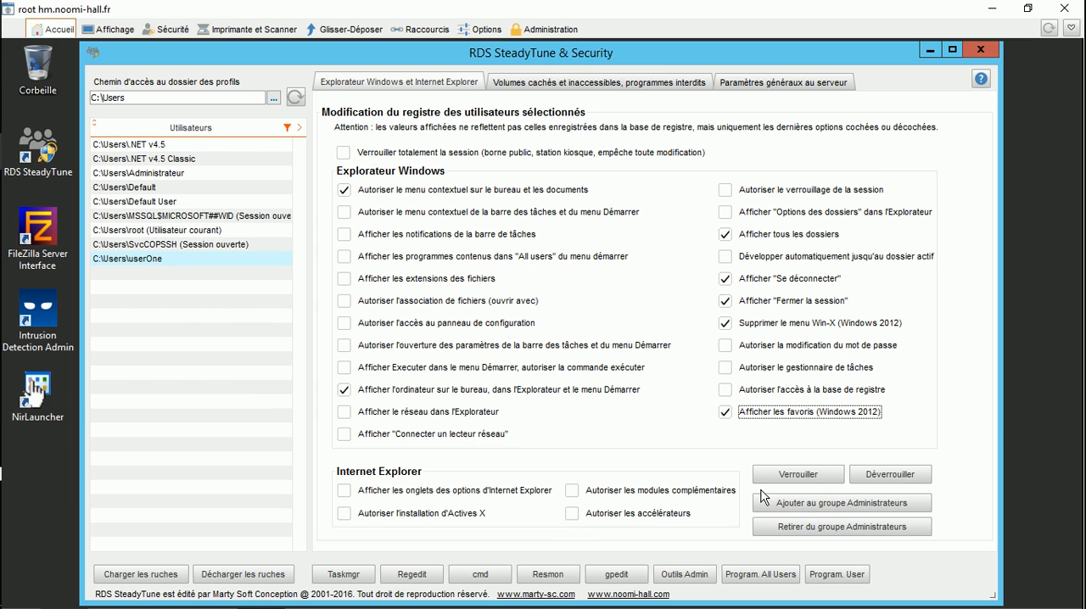
left_click(787, 474)
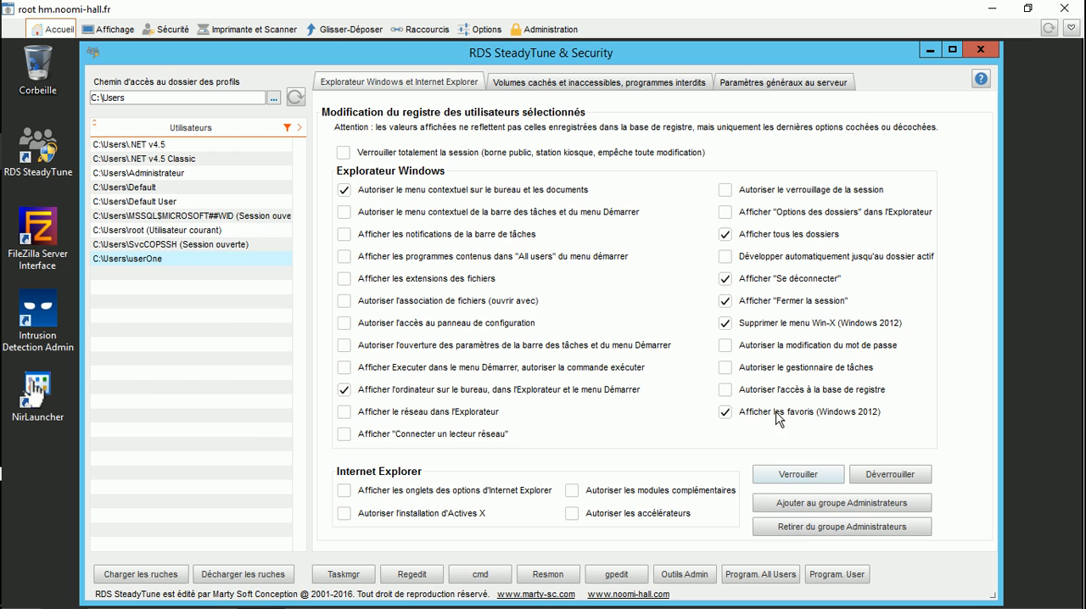
Step: Select every volume except Y and Z, calculate their value and set the hidden volumes value to 16777215
left_click(544, 84)
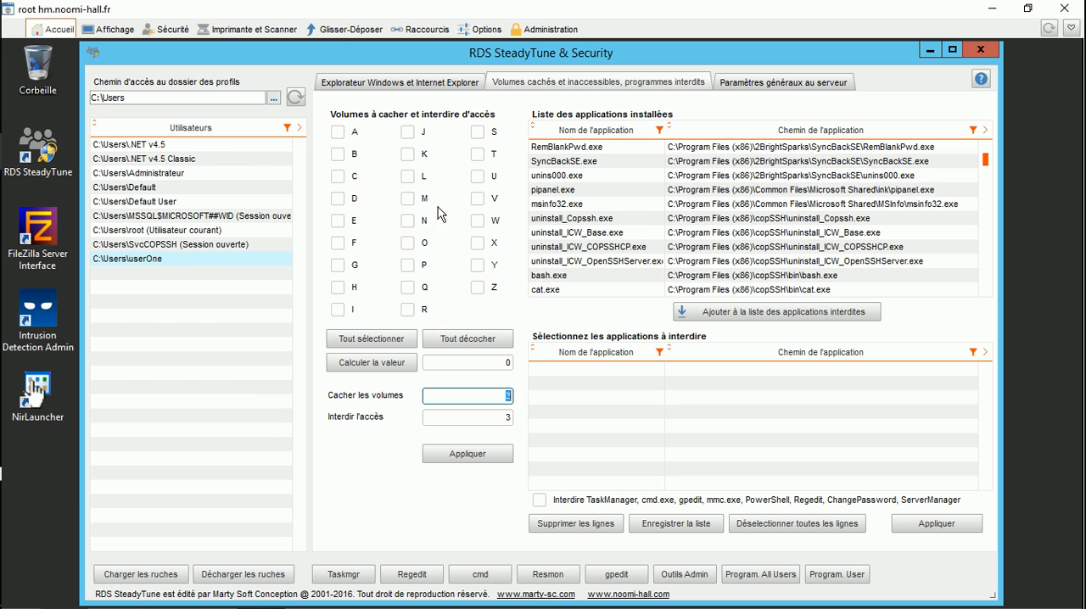
left_click(363, 342)
left_click(483, 289)
left_click(478, 265)
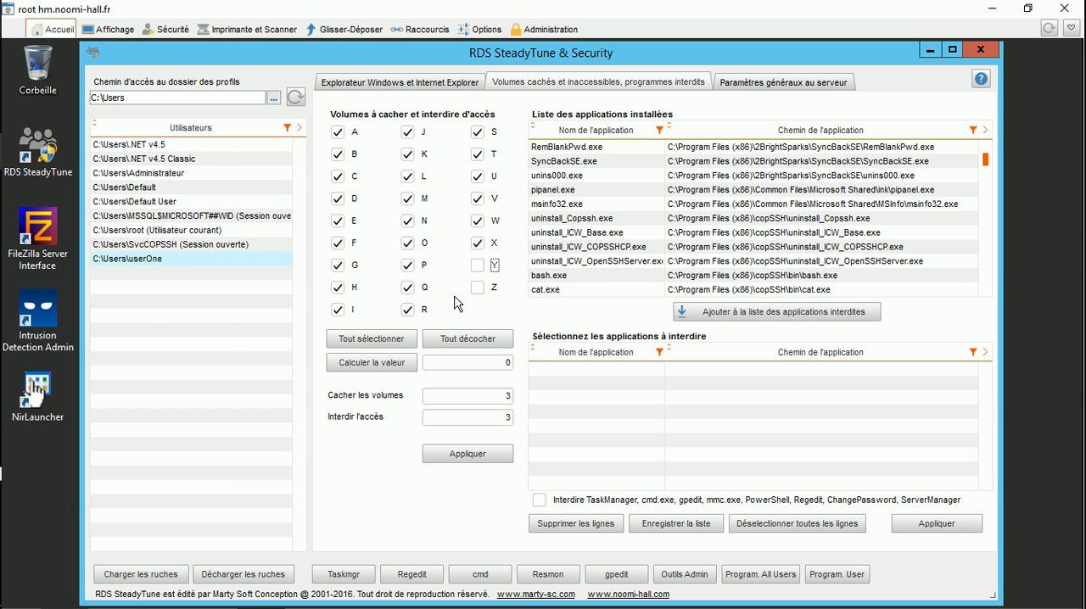
left_click(364, 363)
left_click_drag(465, 367, 521, 402)
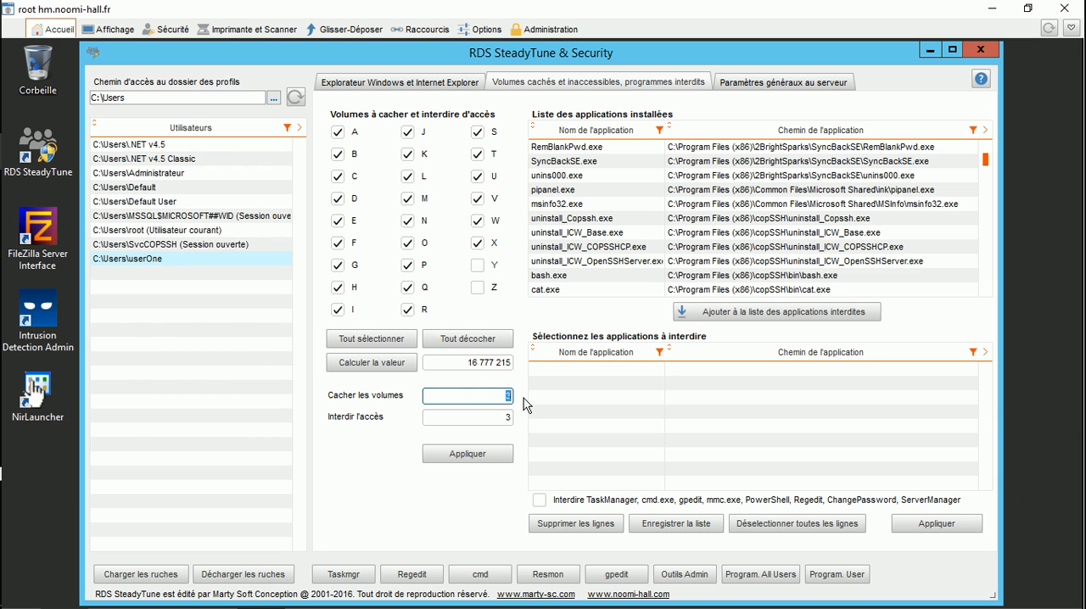
type("16777215")
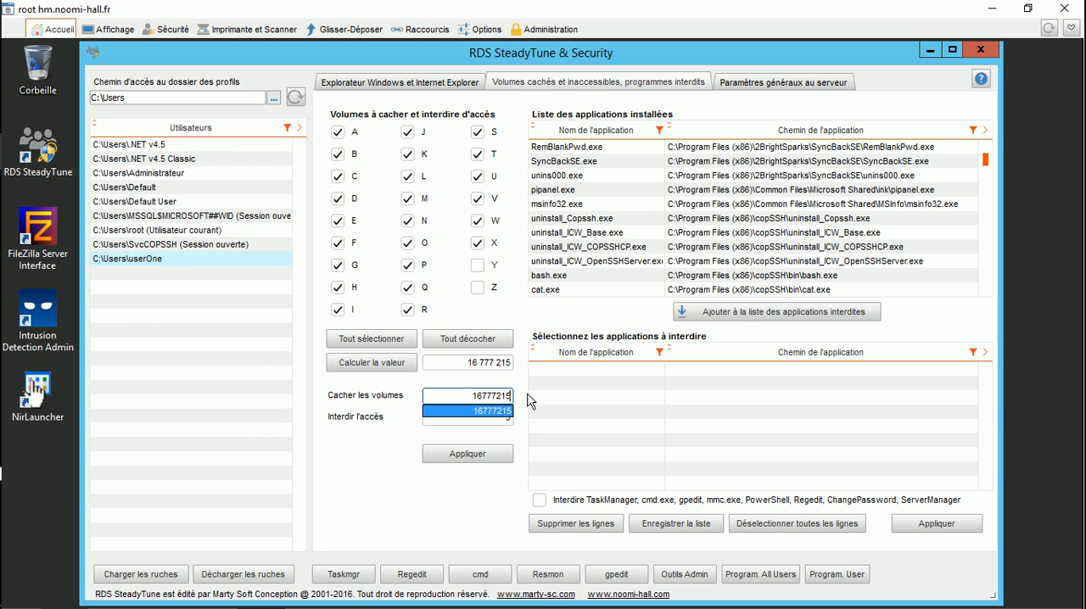
key("Tab")
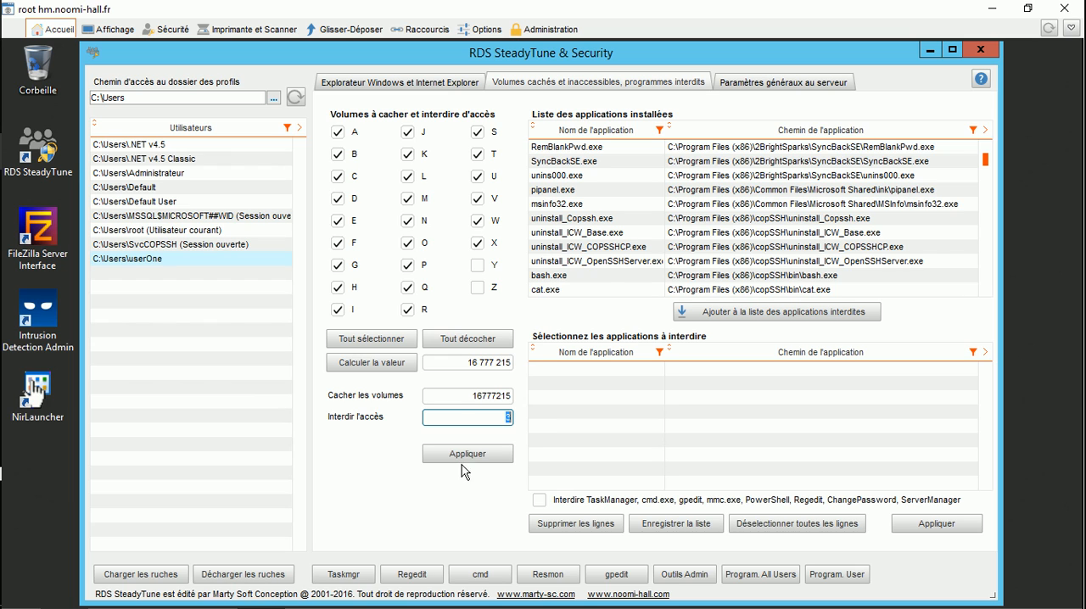
Step: Exclude volume C, recalculate, set the denied access value to 16777211 and apply the volume restrictions
left_click(340, 177)
left_click(370, 365)
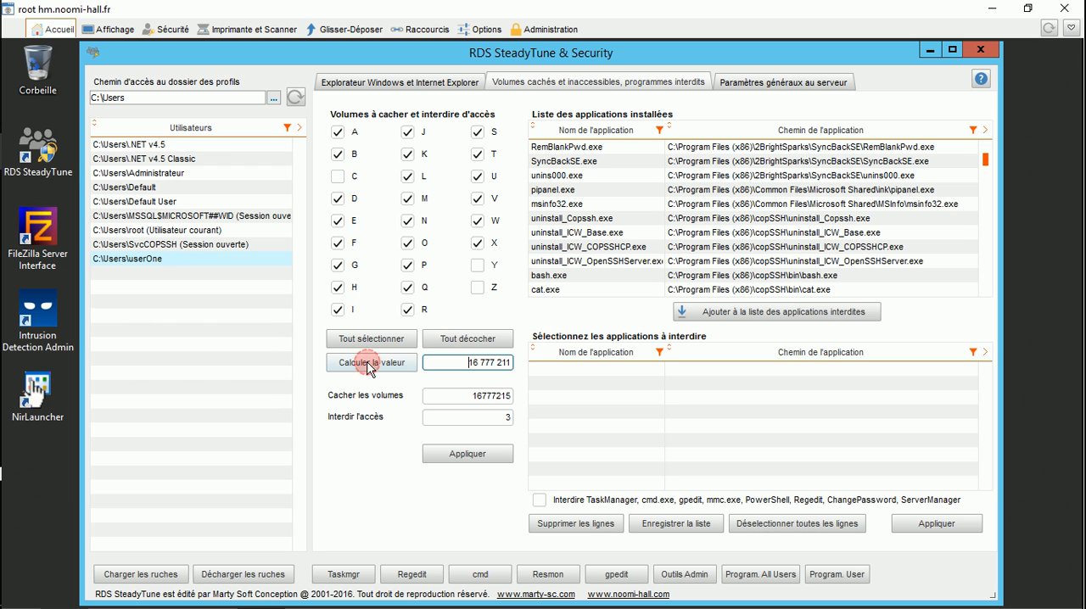
left_click_drag(456, 365, 523, 371)
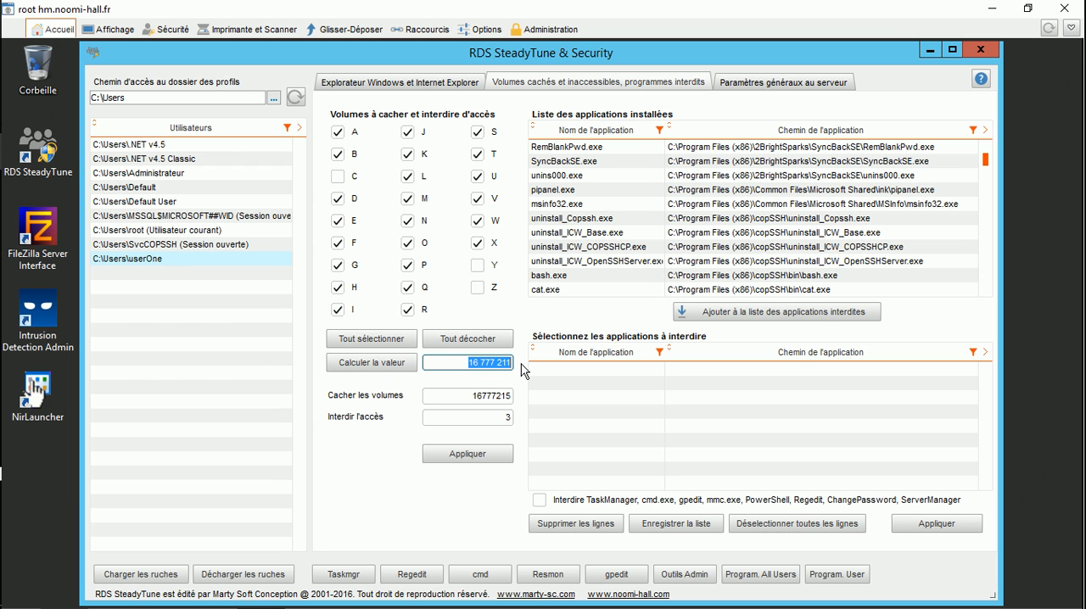
double_click(485, 417)
type("16777211")
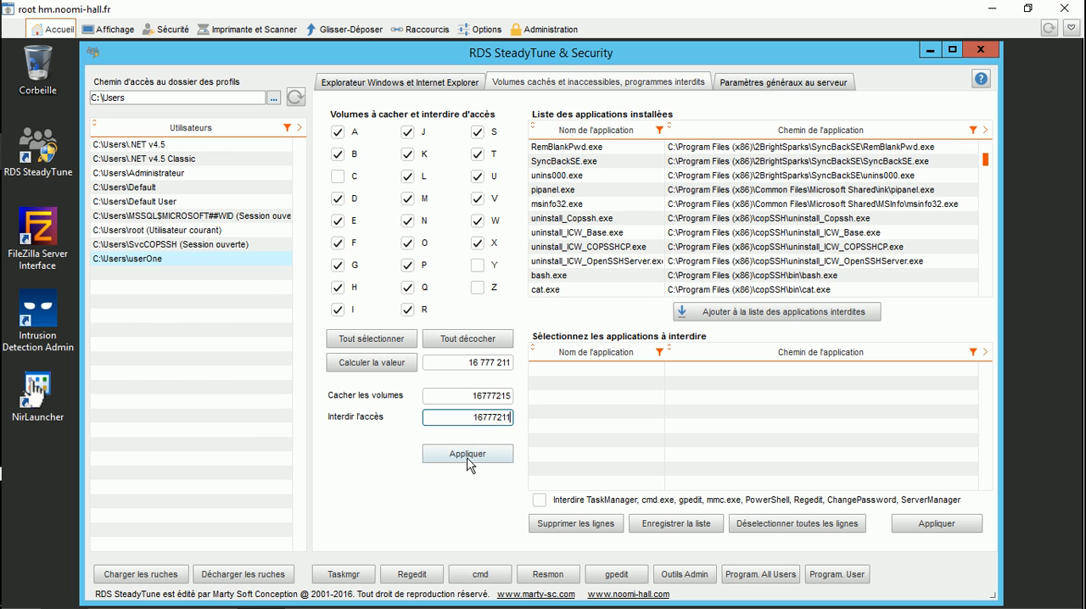
left_click(467, 456)
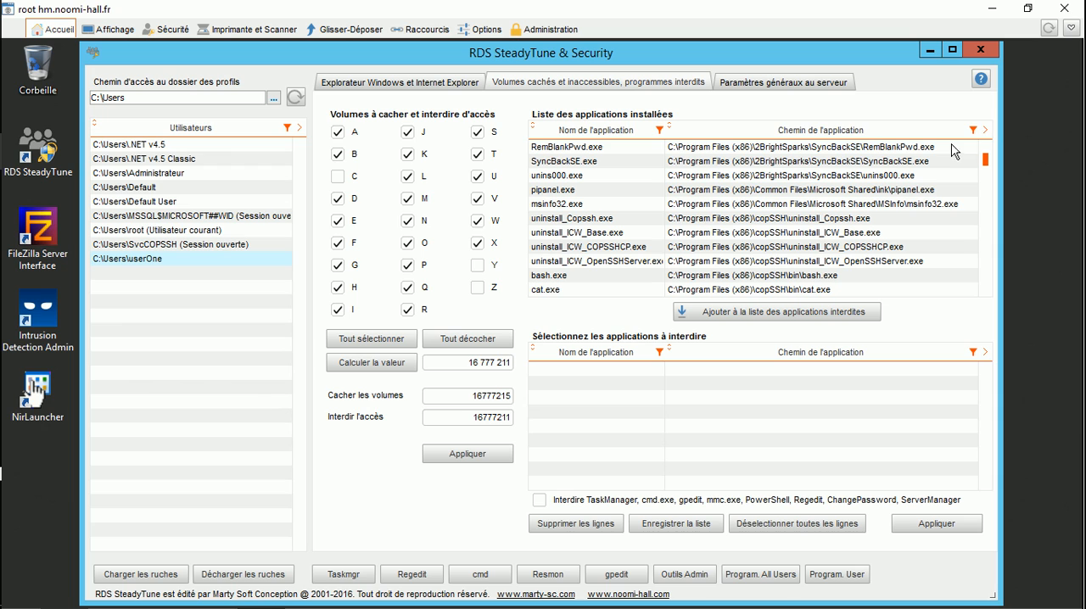
Step: Add all installed applications with "nirsoft" in their path to the forbidden applications list and save the list
left_click(973, 130)
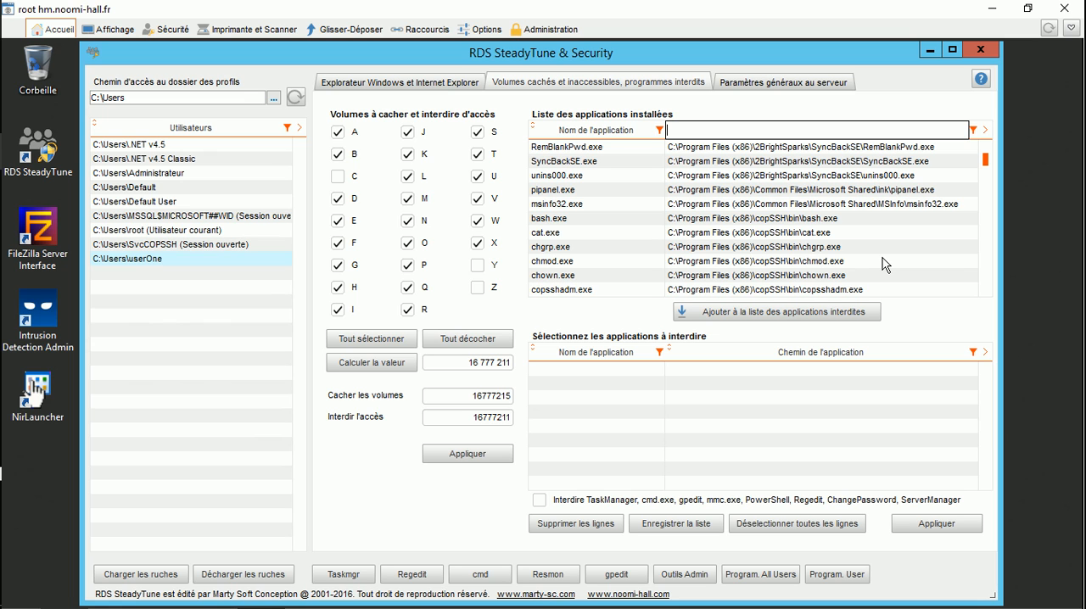
type("nirs")
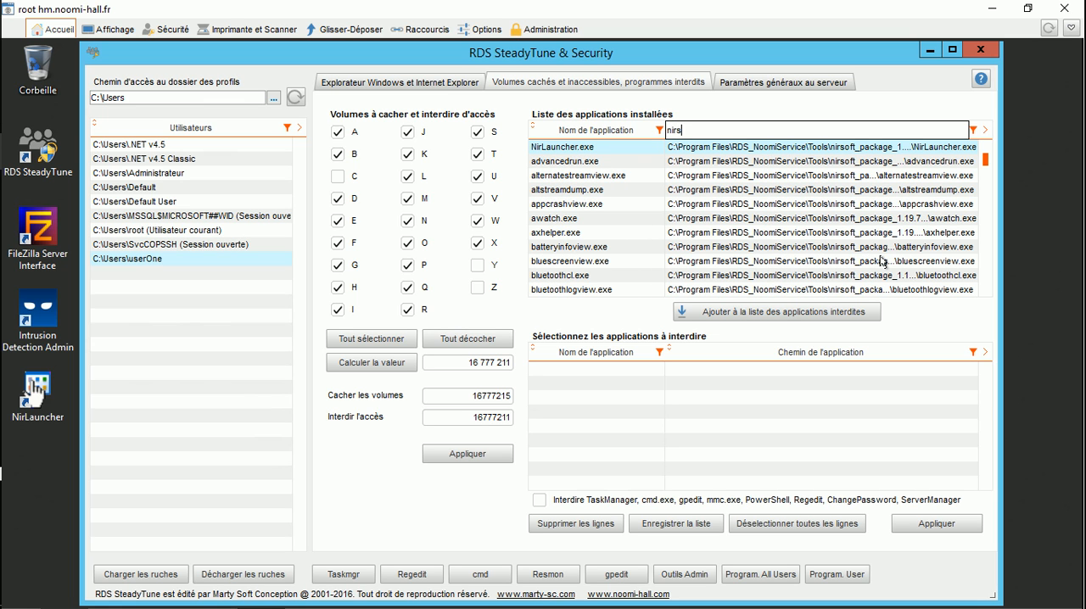
type("oft")
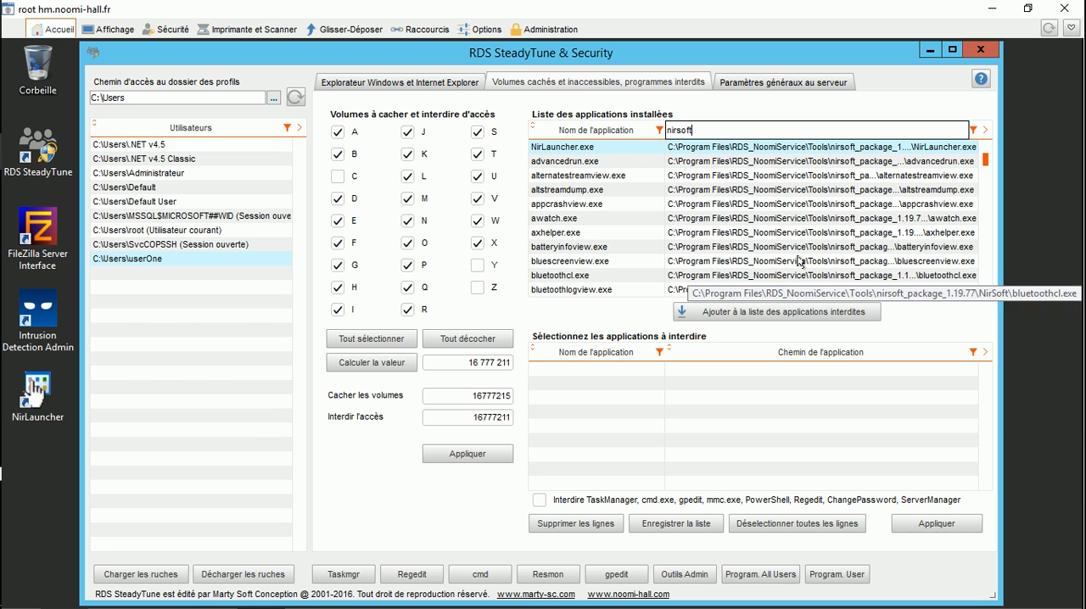
left_click_drag(986, 169, 988, 268)
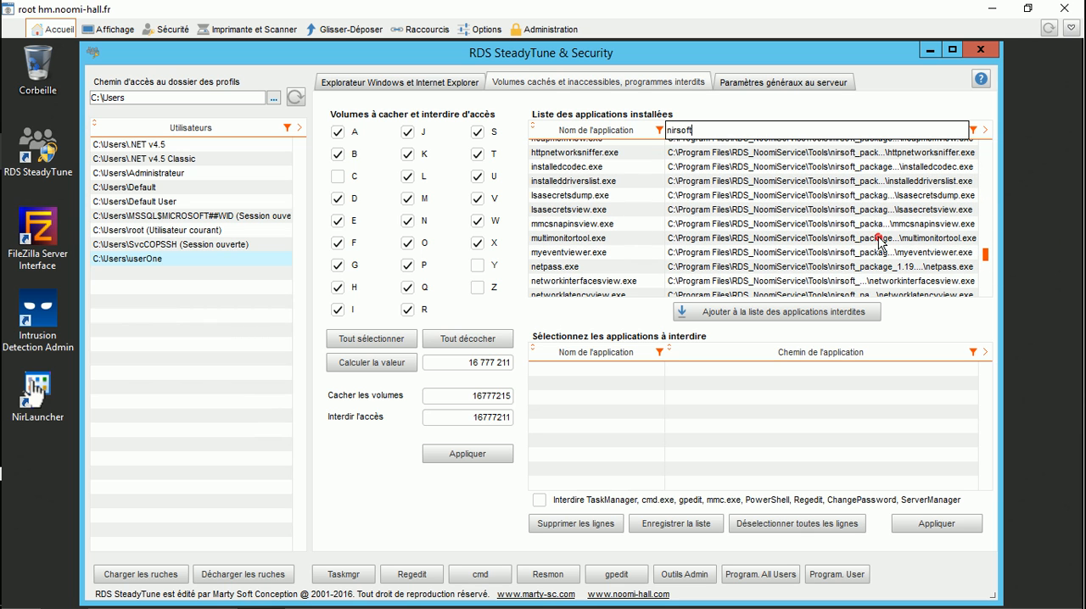
left_click(880, 242)
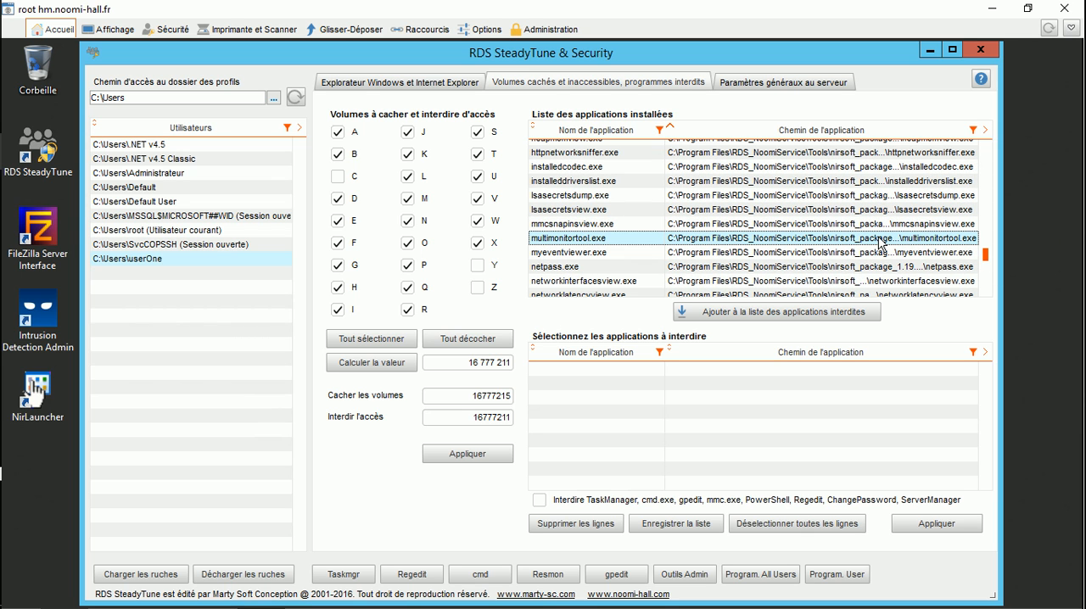
key("ctrl+a")
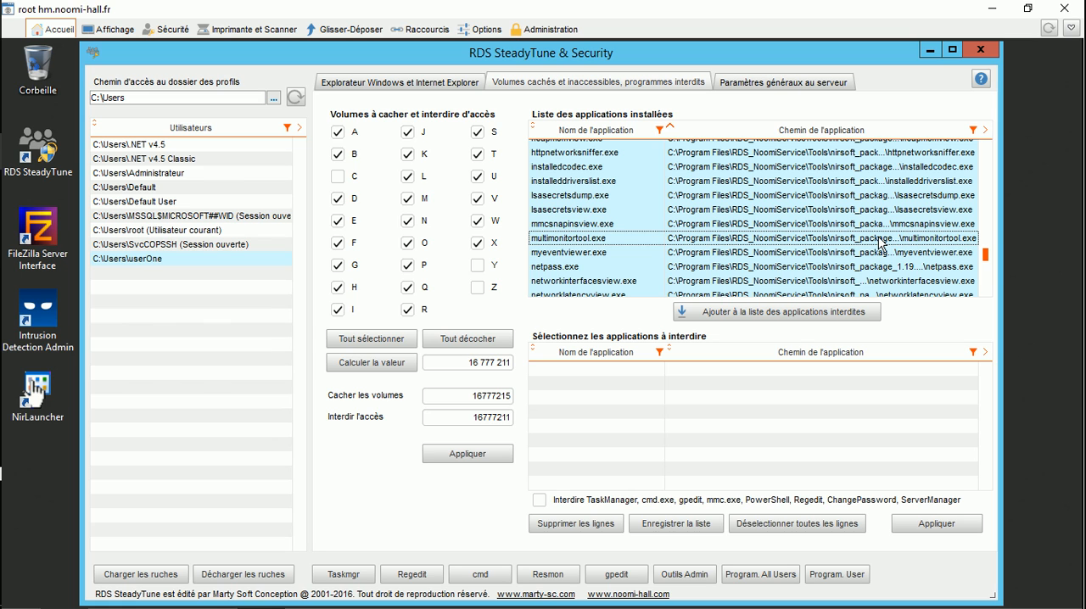
left_click(766, 312)
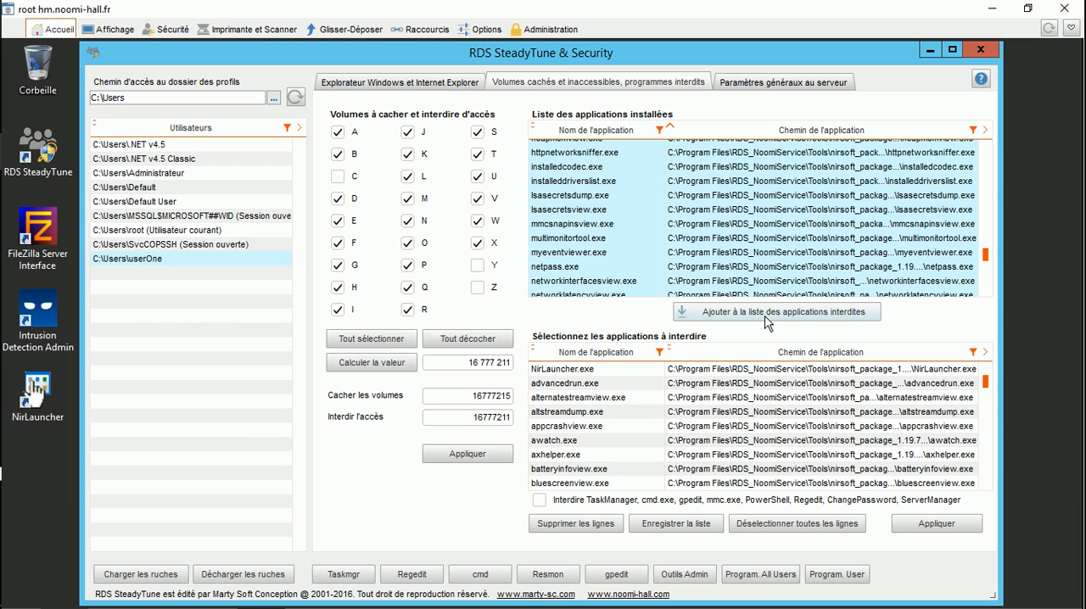
left_click(684, 525)
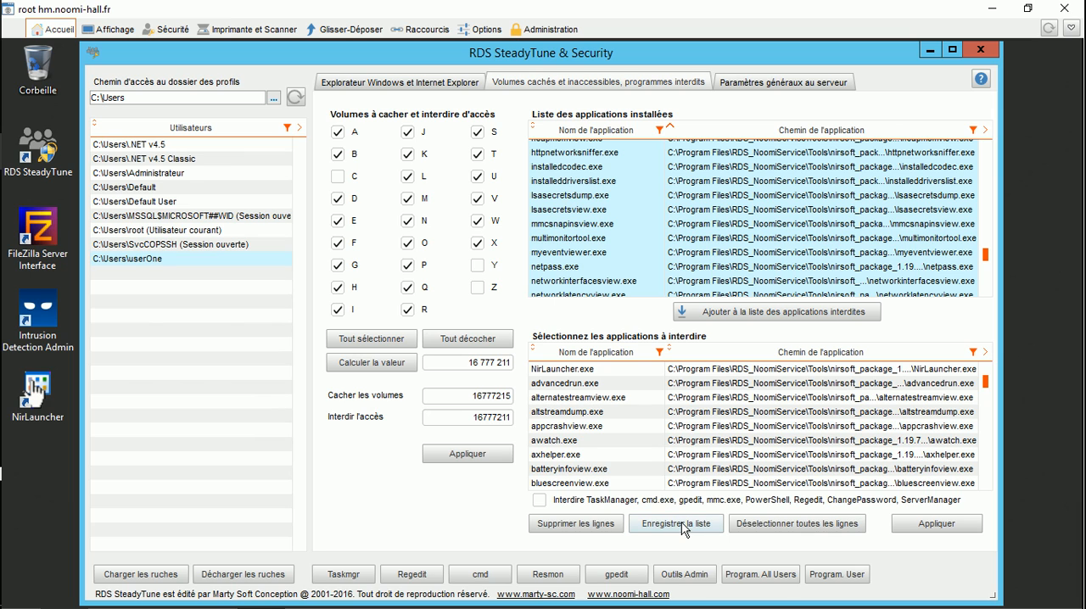
Step: Apply the ban to all applications in the forbidden list, including TaskManager, cmd.exe, gpedit, mmc.exe, PowerShell, Regedit, ChangePassword and ServerManager
left_click(704, 443)
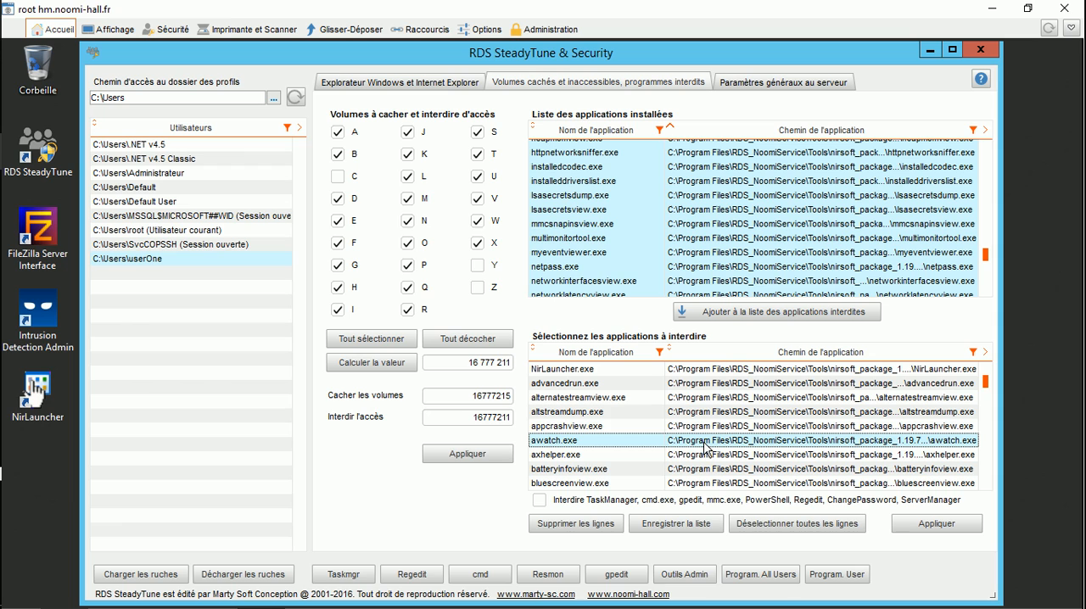
key("ctrl+a")
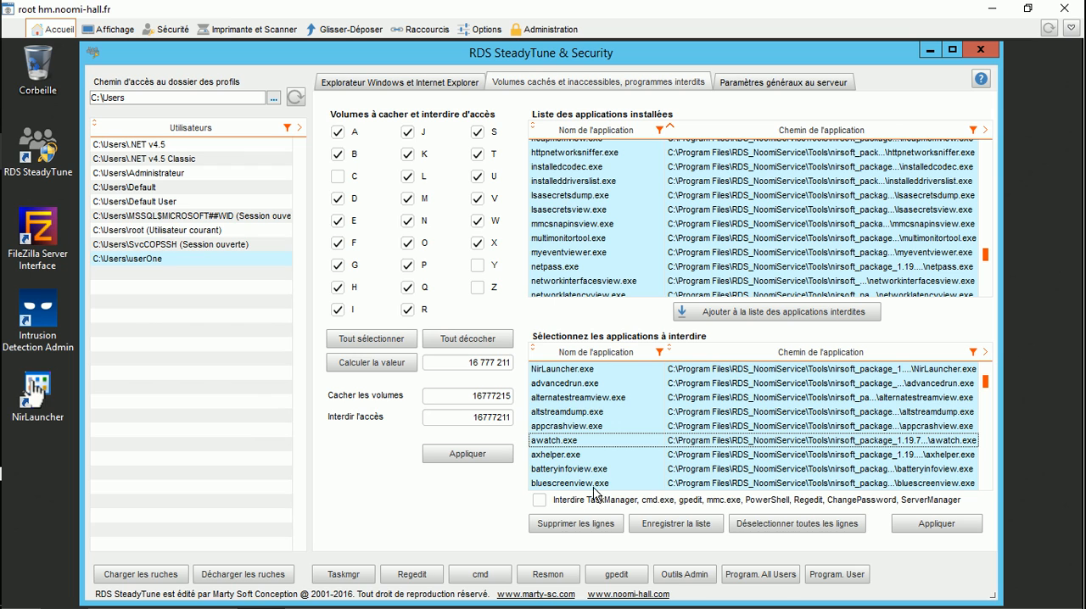
left_click(539, 501)
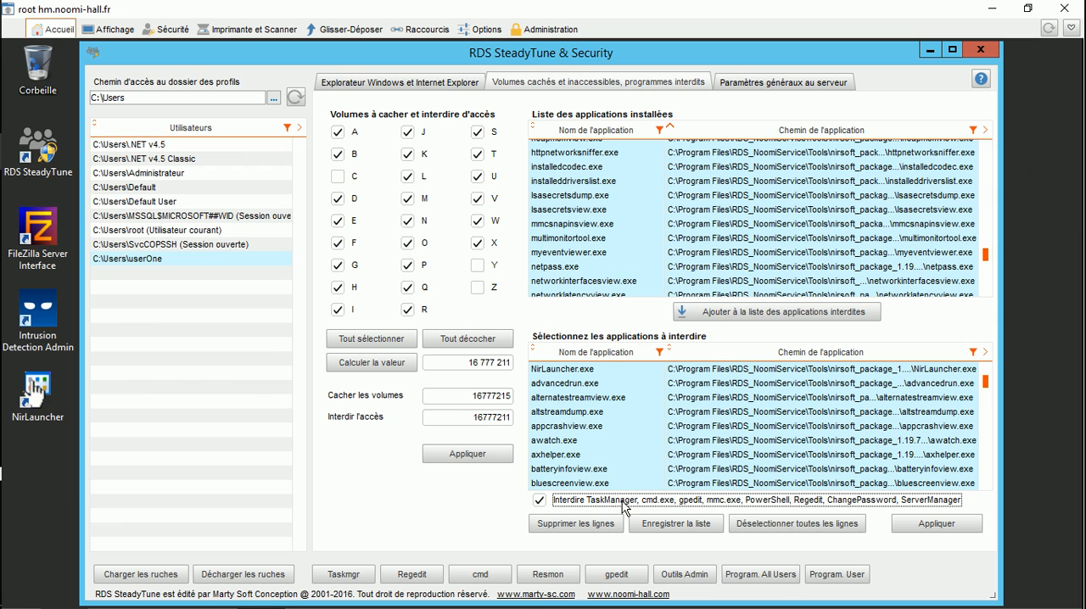
left_click(936, 524)
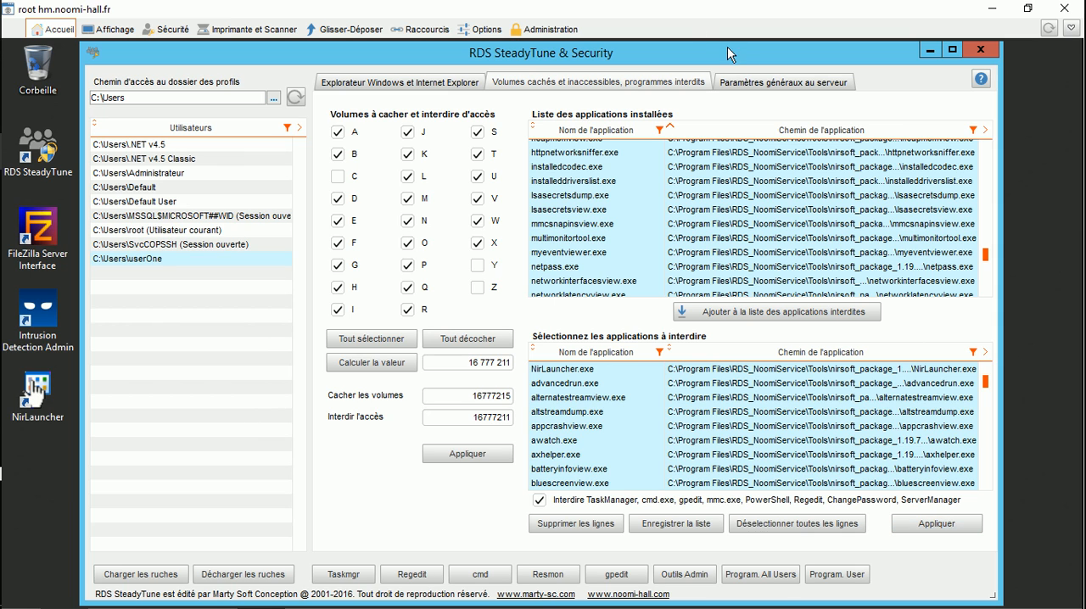
Step: For all users, apply disabled administrative shares, a hidden computer name on the network, and removal of "ouvrir l'emplacement du fichier" and the Explorer ribbon
left_click(769, 83)
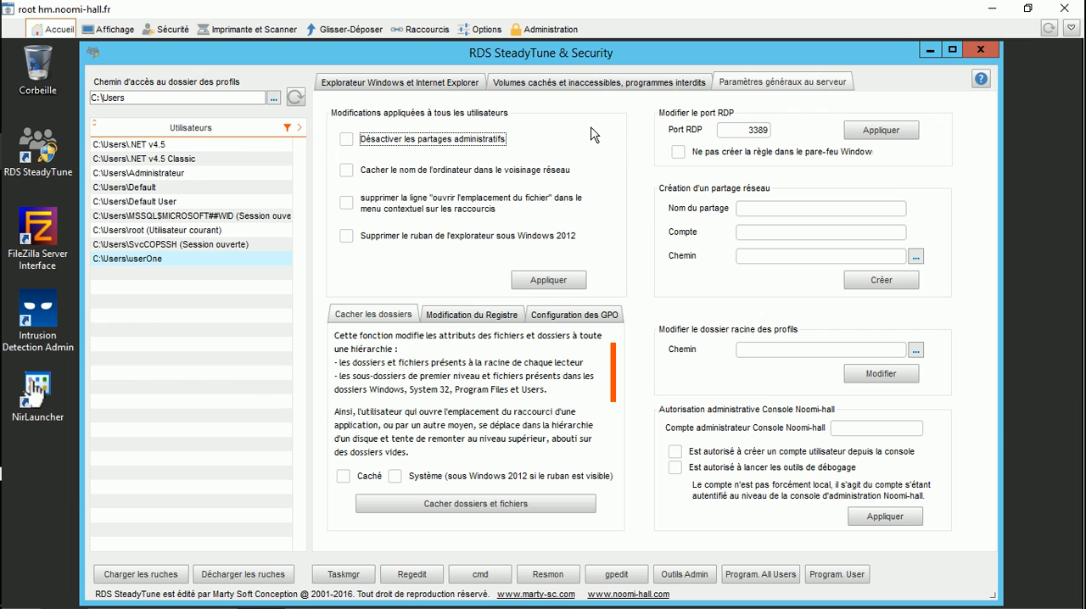
left_click(347, 146)
left_click(346, 170)
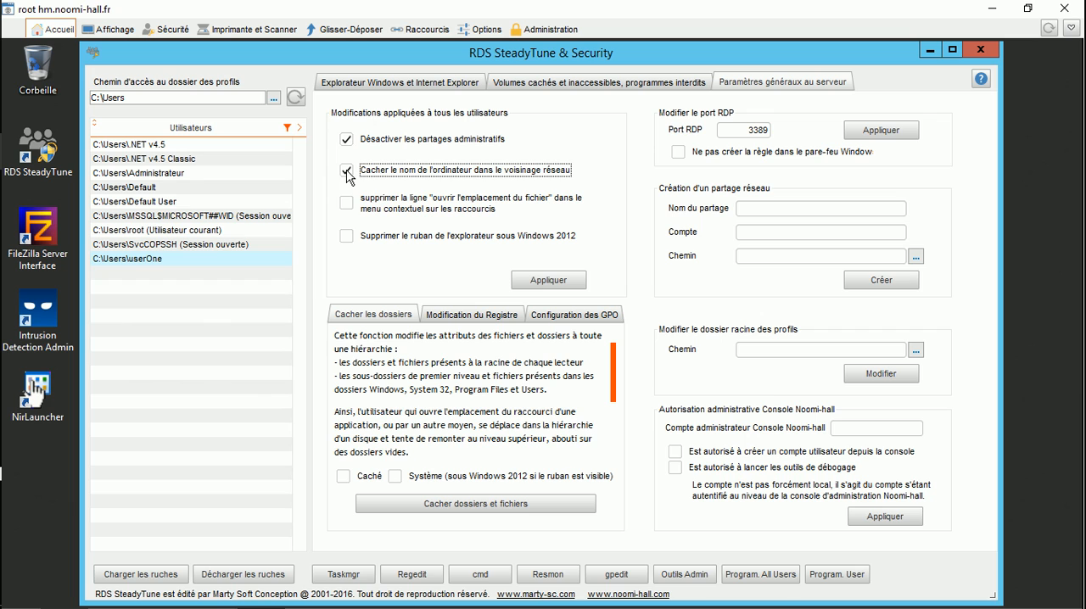
left_click(347, 204)
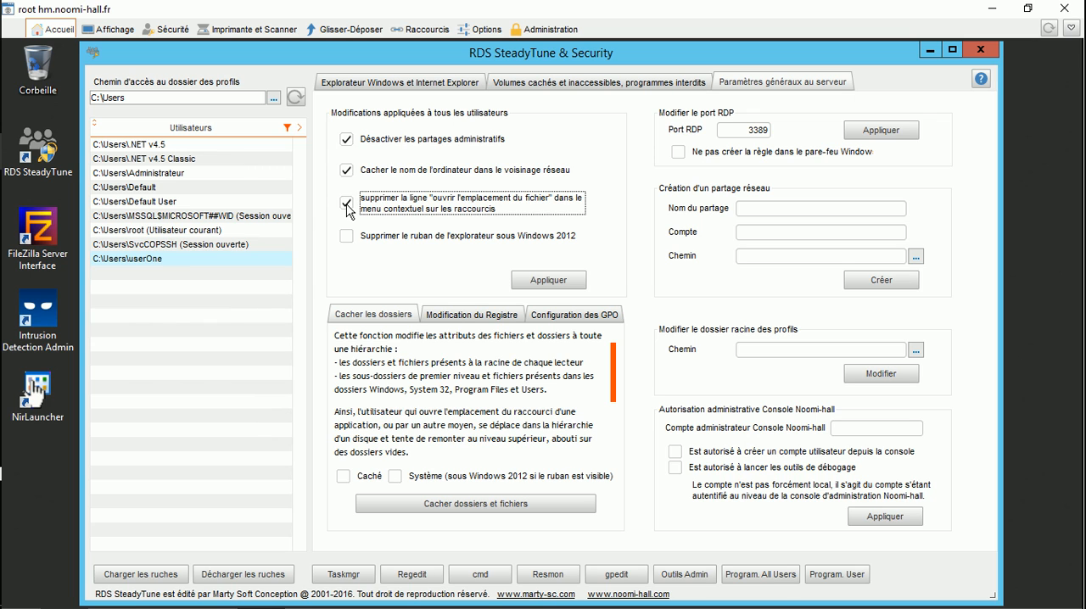
left_click(347, 237)
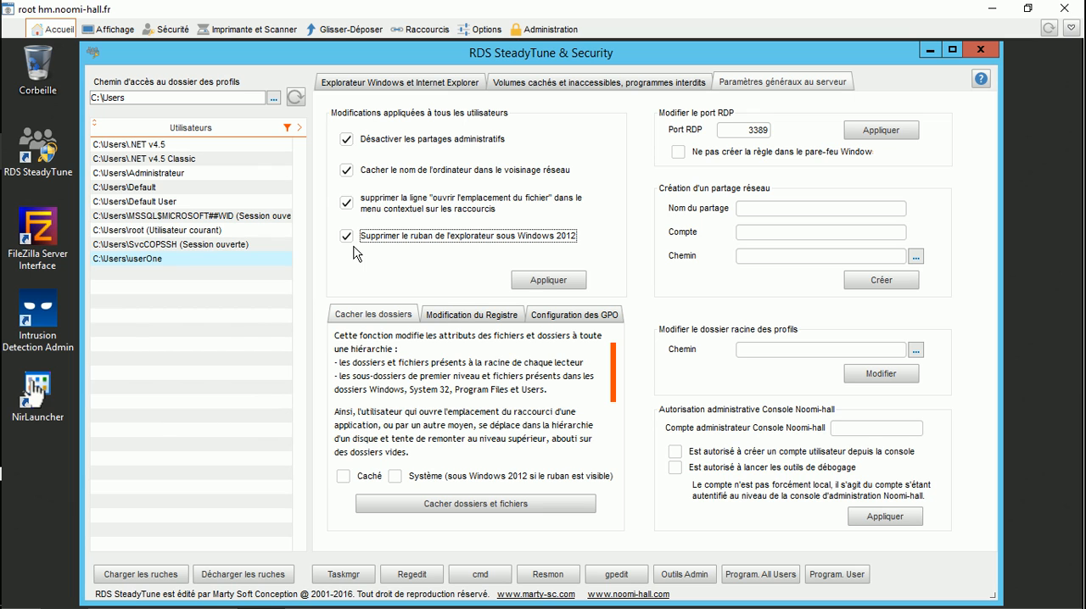
left_click(548, 280)
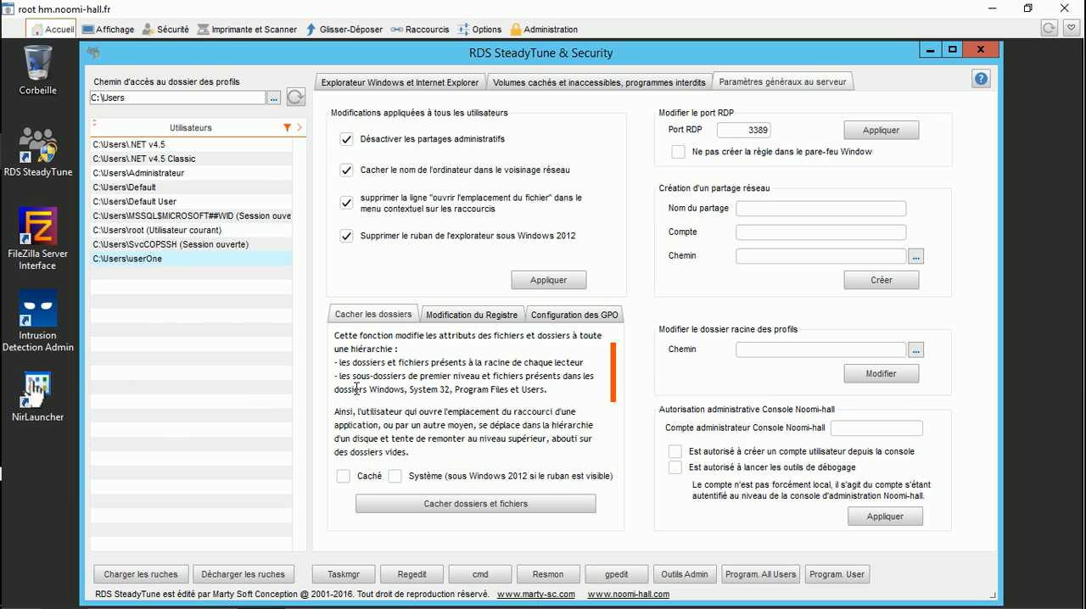
Step: Apply the "Caché" attribute to the sensitive top-level folders and files and launch the irreversible hiding operation
left_click(344, 480)
left_click(475, 503)
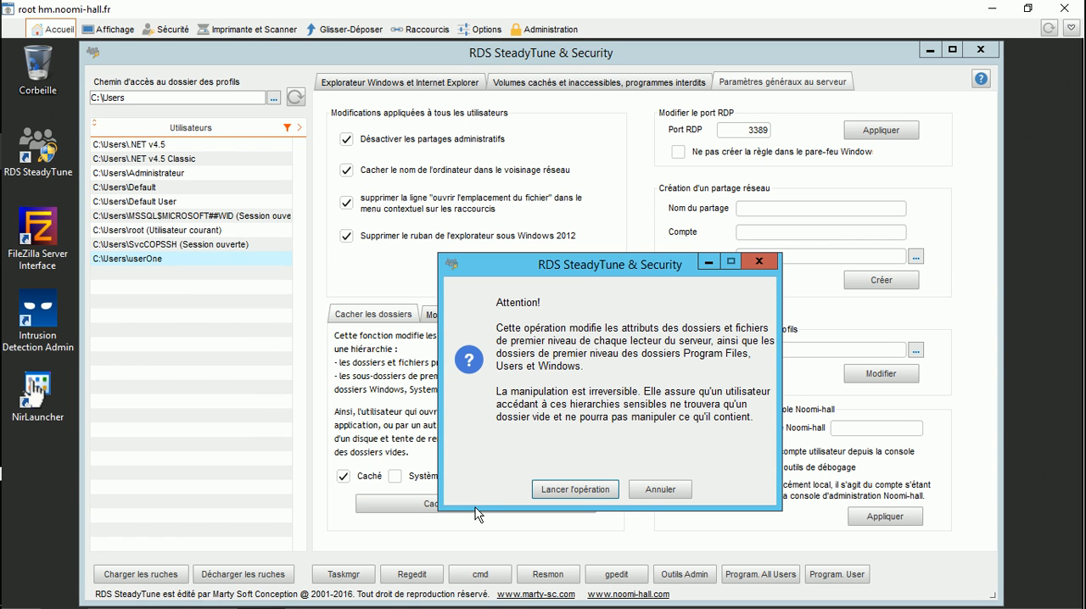
left_click(577, 490)
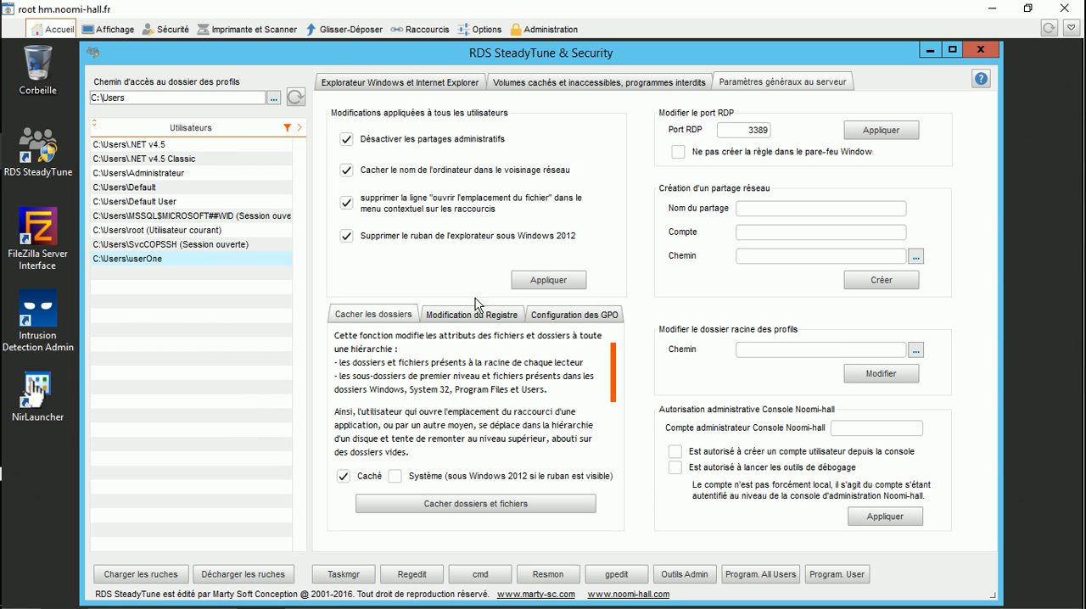
Step: Copy the key identifier 49F371E1-8C5C-4D9C-9A3B-54A6827F513C from the registry modification instructions and open the Registry Editor
left_click(457, 316)
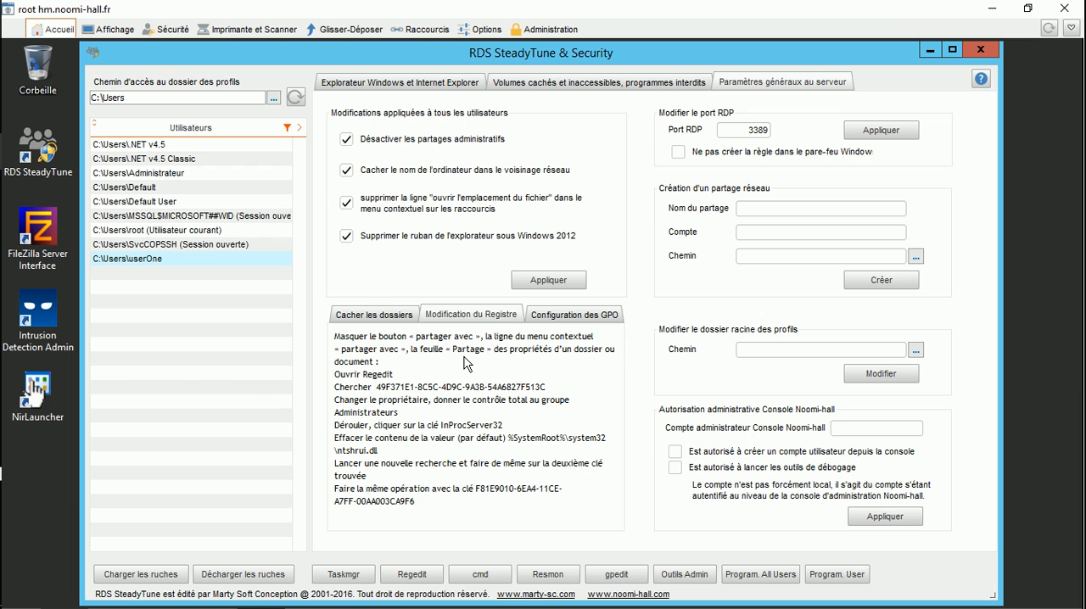
left_click(379, 388)
left_click_drag(379, 388, 544, 390)
key("ctrl+c")
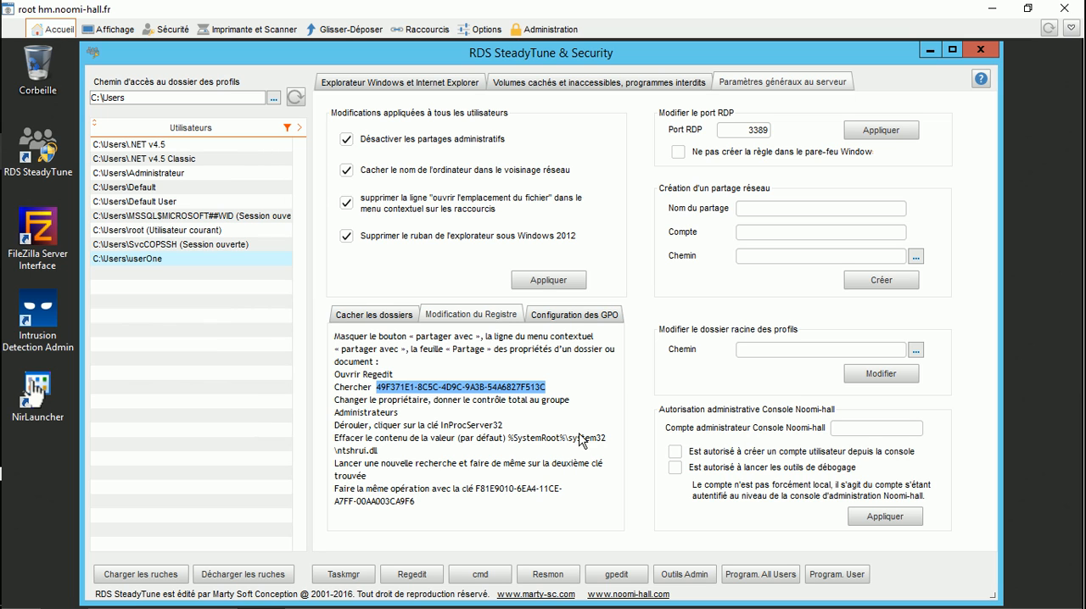
left_click(413, 574)
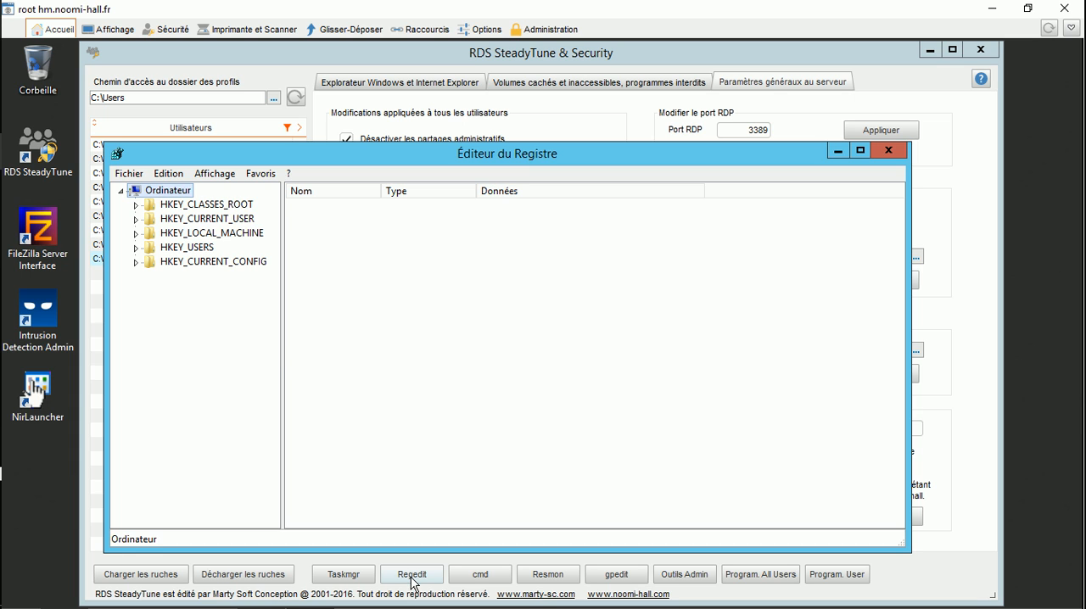
Step: Search the registry for 49F371E1-8C5C-4D9C-9A3B-54A6827F513C, looking only in keys and not in values or data
key("ctrl+f")
key("ctrl+v")
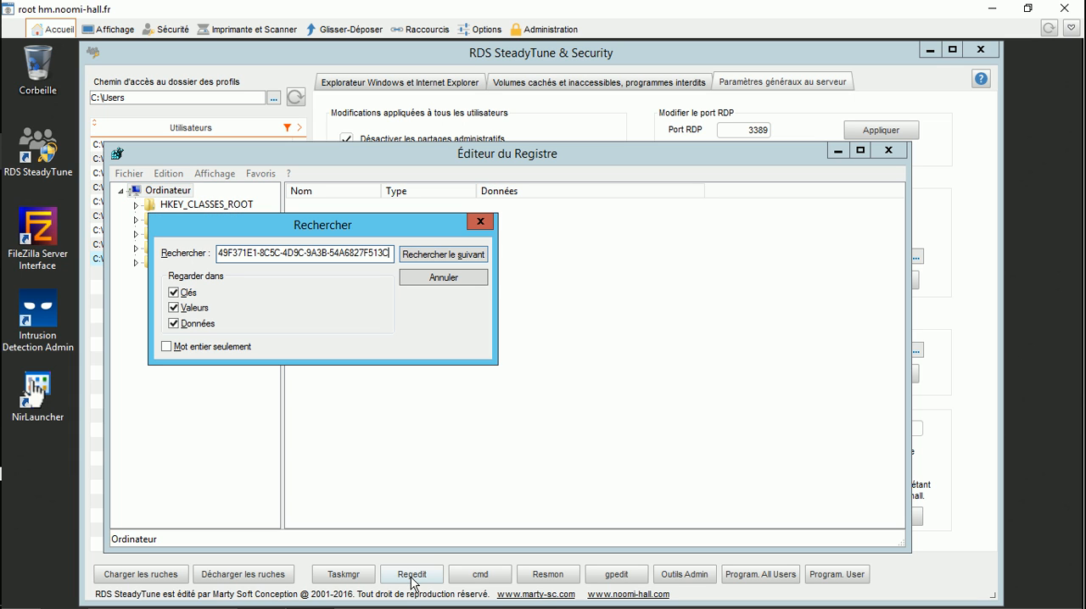
left_click(173, 307)
left_click(174, 324)
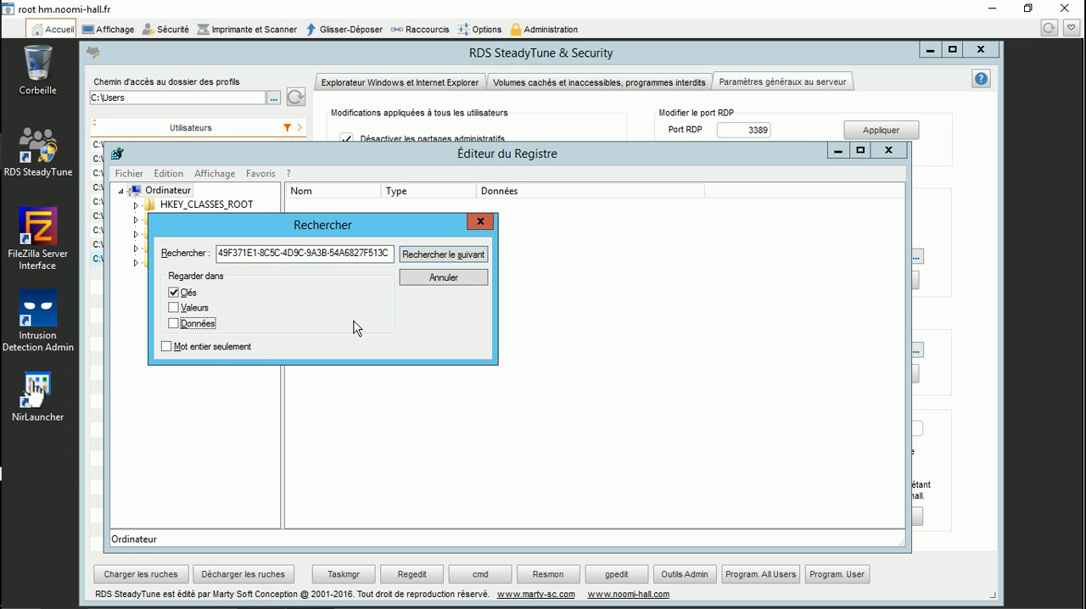
left_click(428, 261)
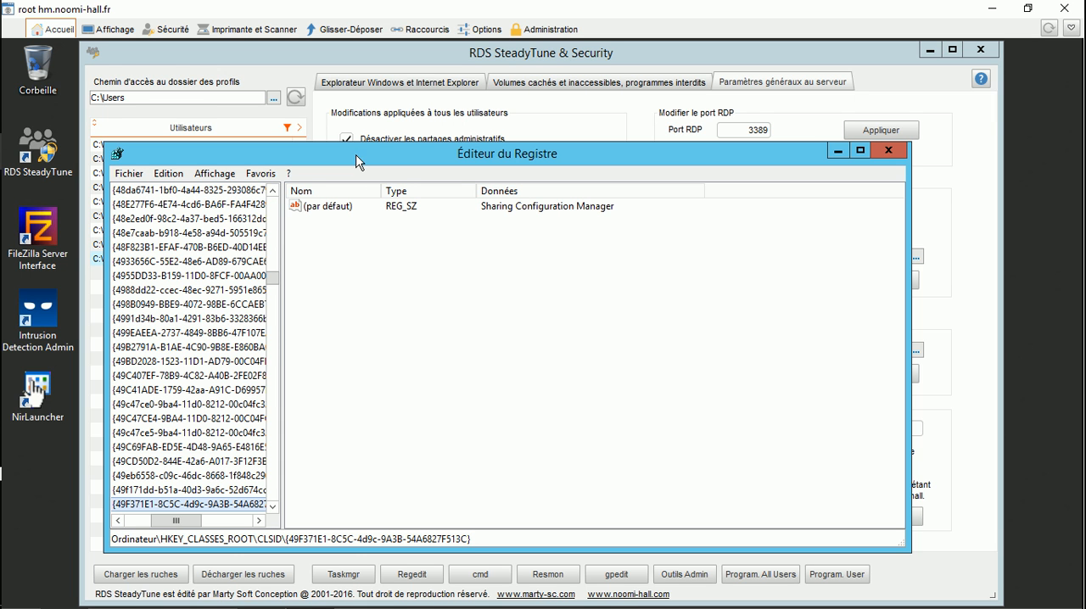
Step: Maximize the Registry Editor, expand the found CLSID key {49F371E1-8C5C-4d9c-9A3B-54A6827F513C} and select its InProcServer32 subkey
double_click(357, 160)
left_click_drag(173, 378, 288, 372)
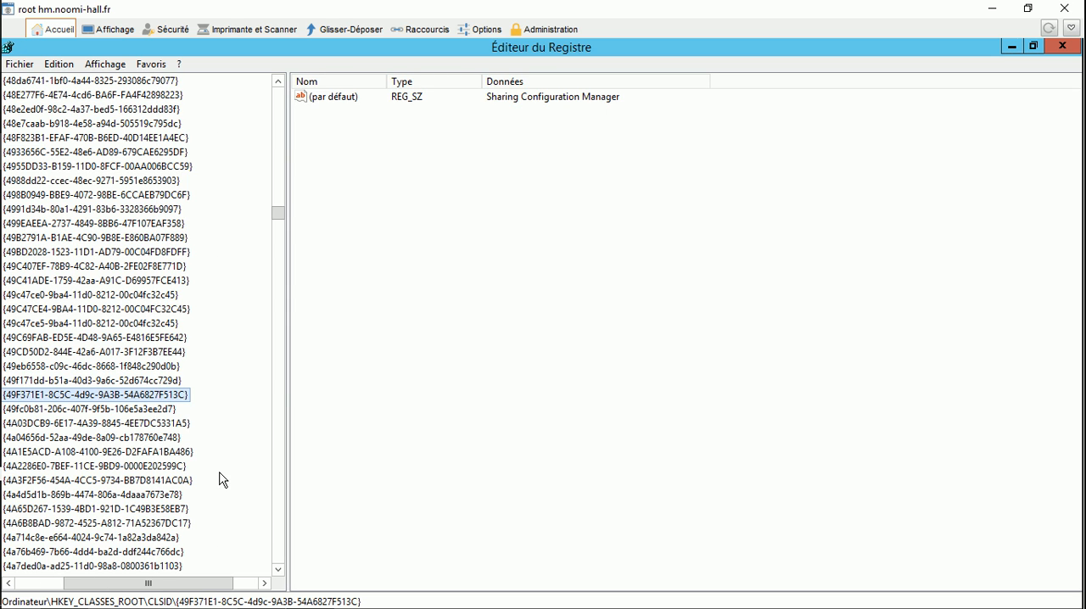
left_click_drag(113, 583, 63, 582)
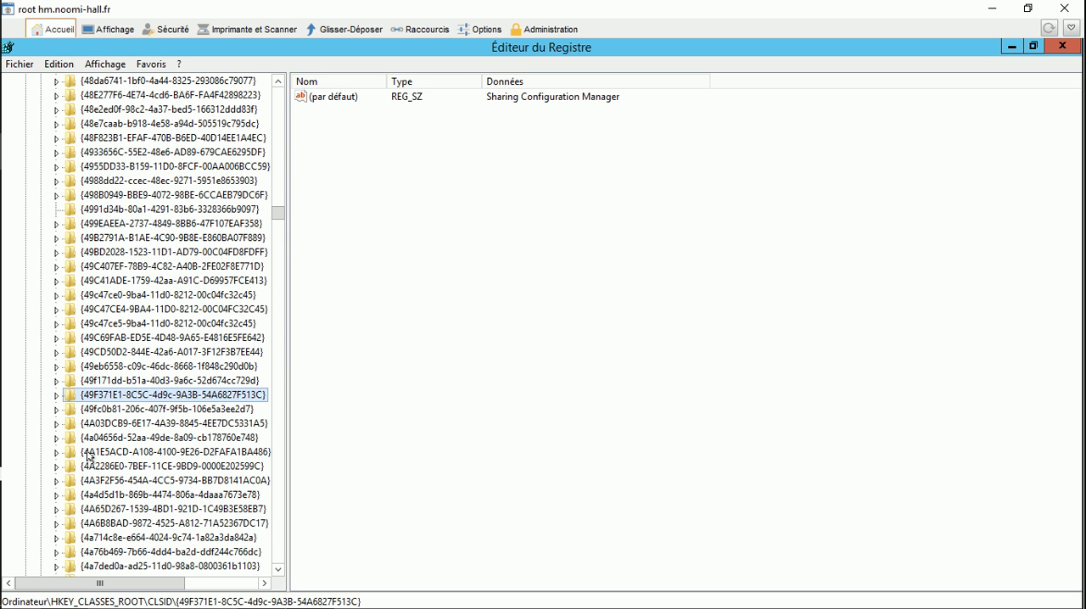
left_click(56, 395)
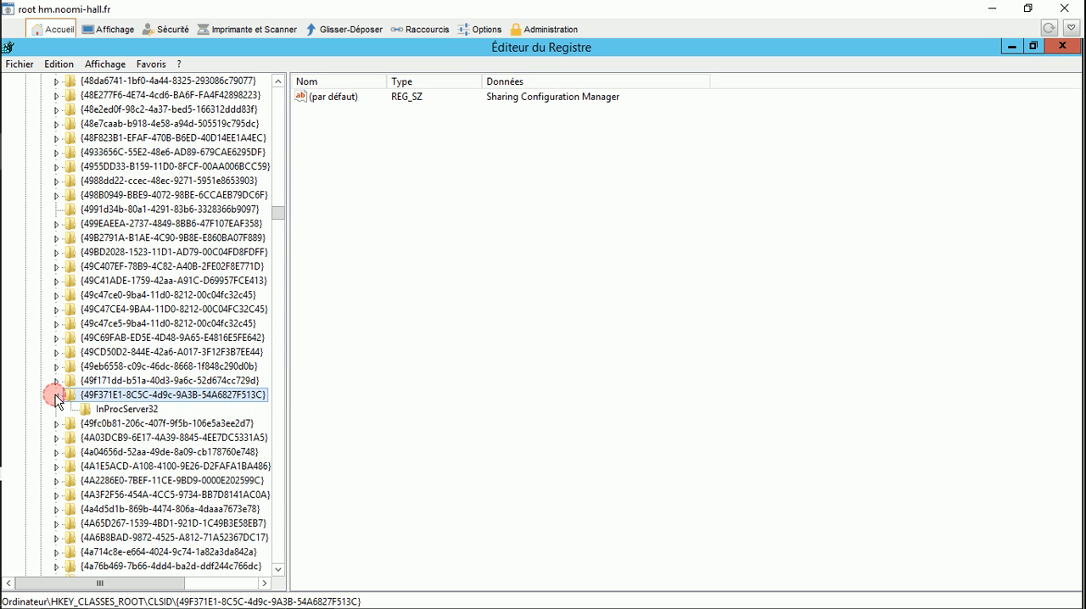
left_click(108, 410)
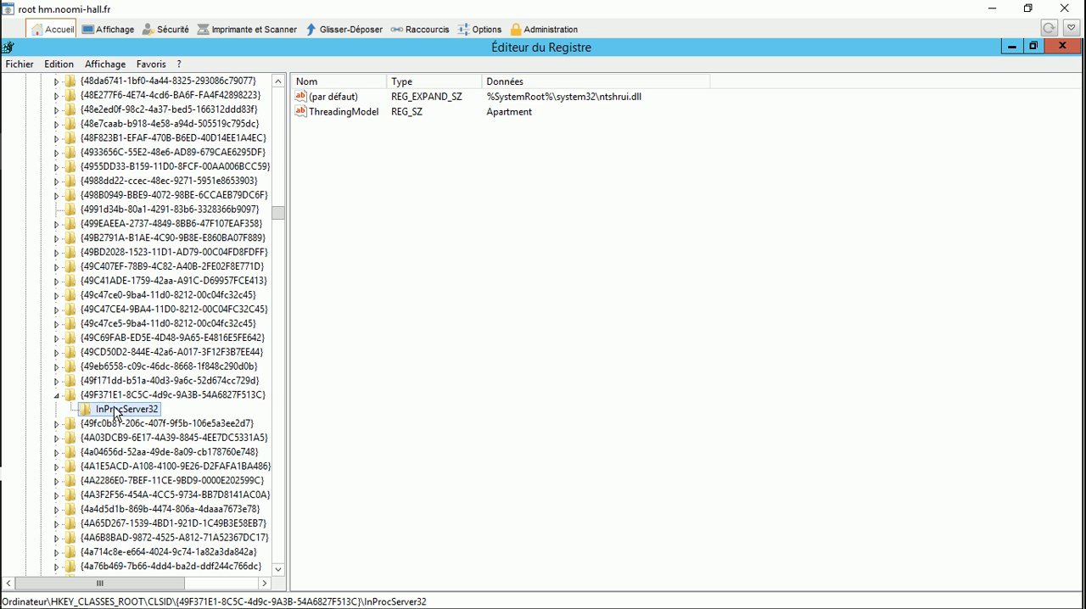
Step: Change the owner of the InProcServer32 key to the Administrateurs group in its advanced security settings
right_click(116, 409)
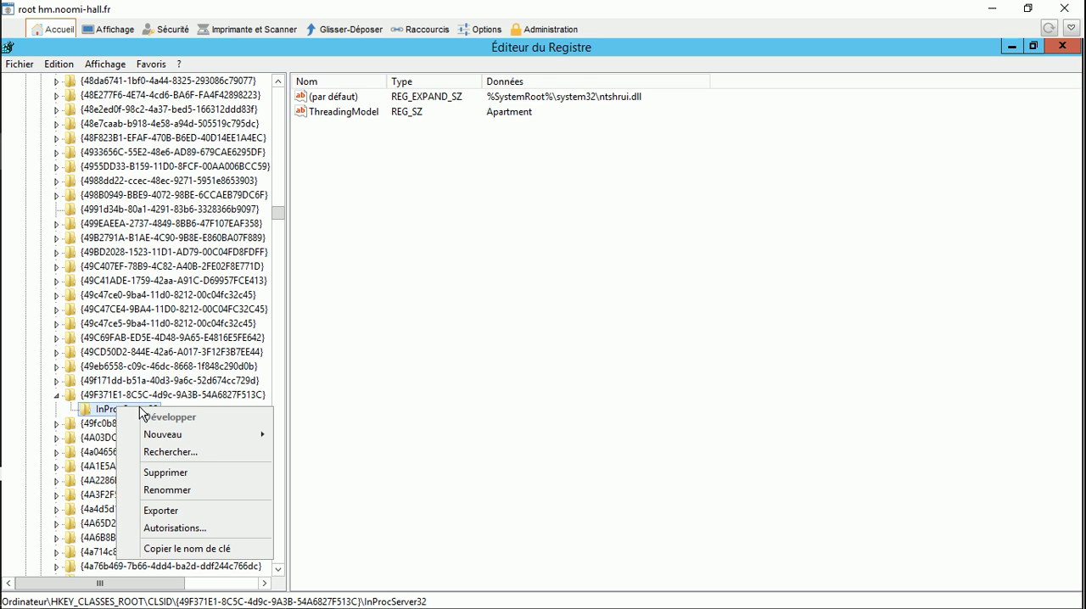
left_click(191, 528)
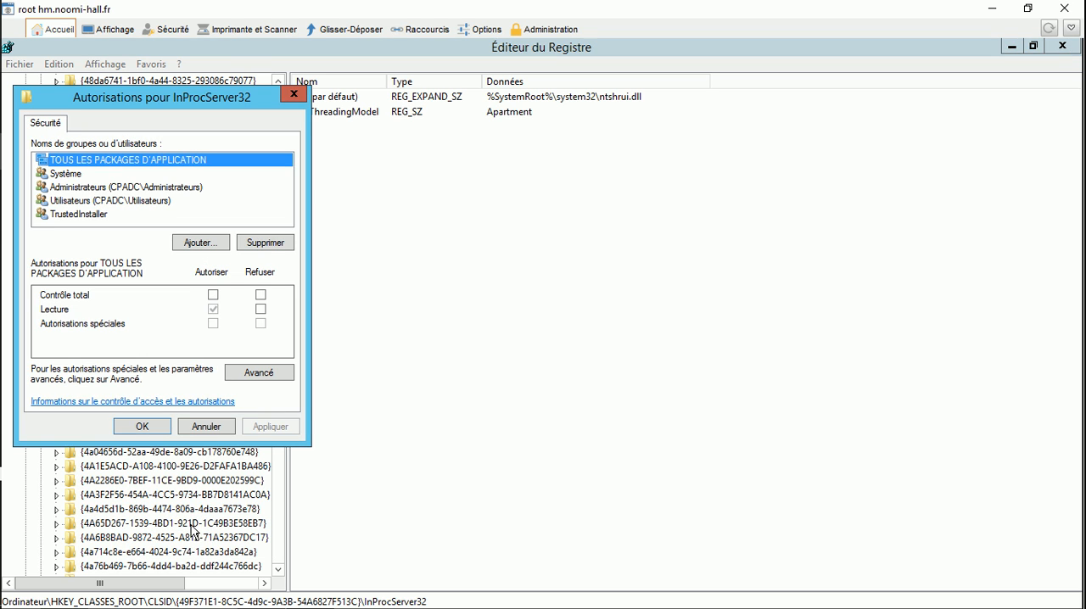
left_click(257, 372)
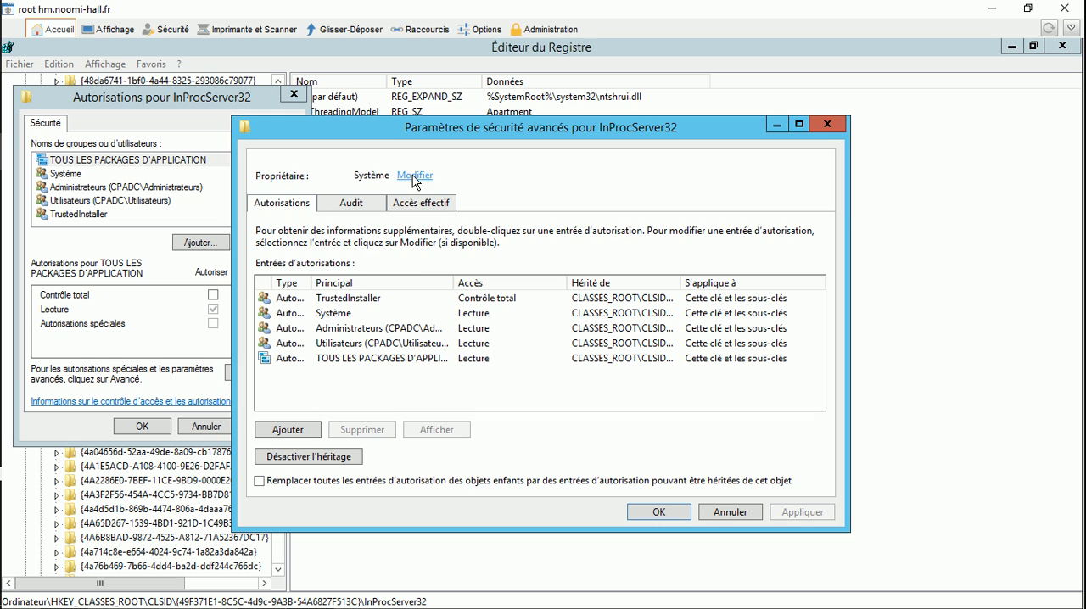
left_click(414, 177)
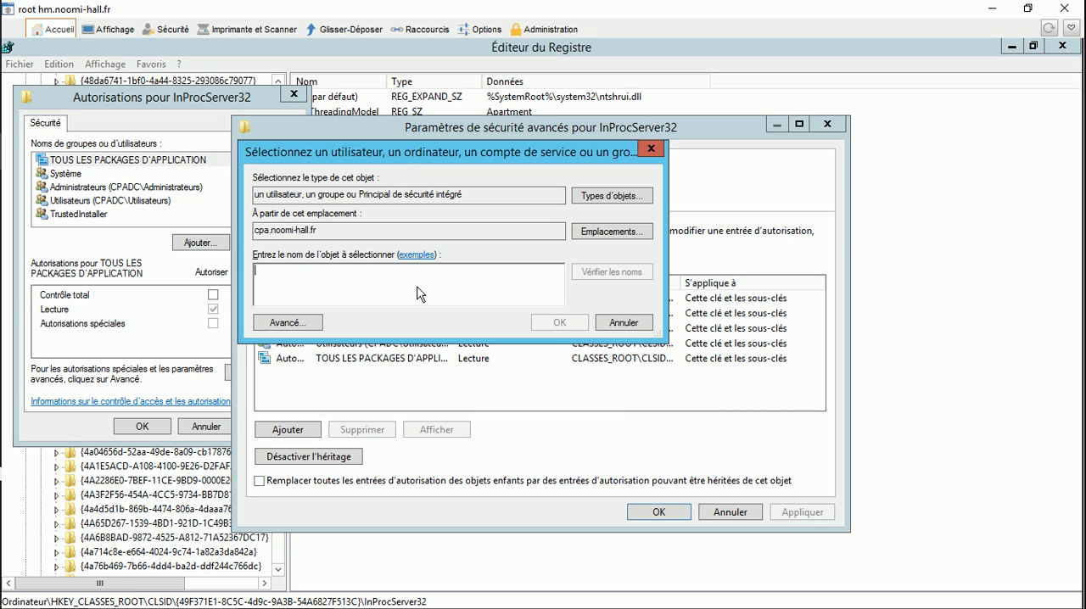
type("administrateurs")
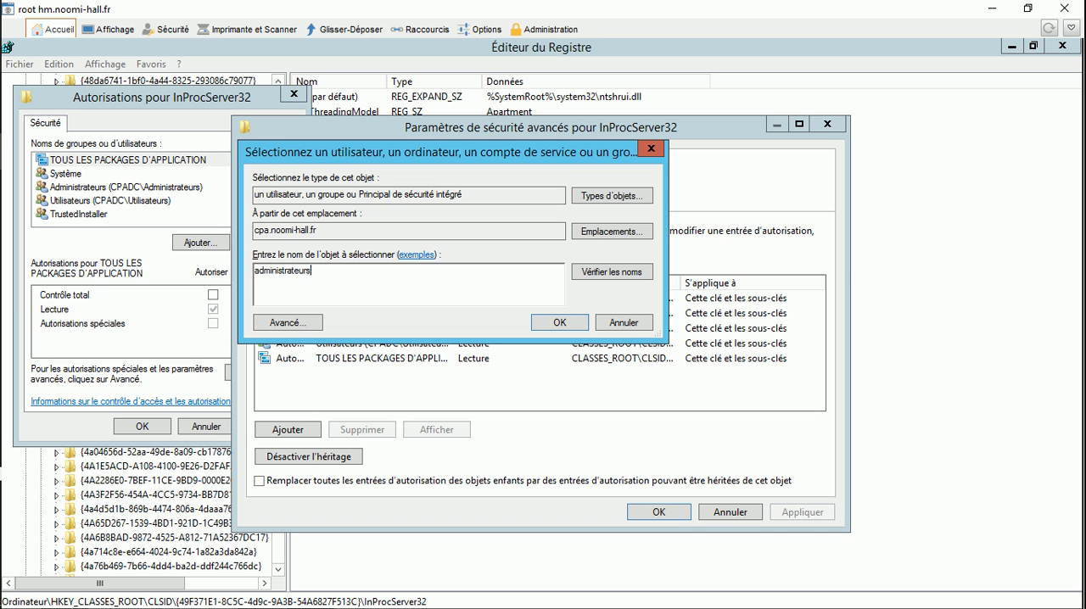
left_click(555, 321)
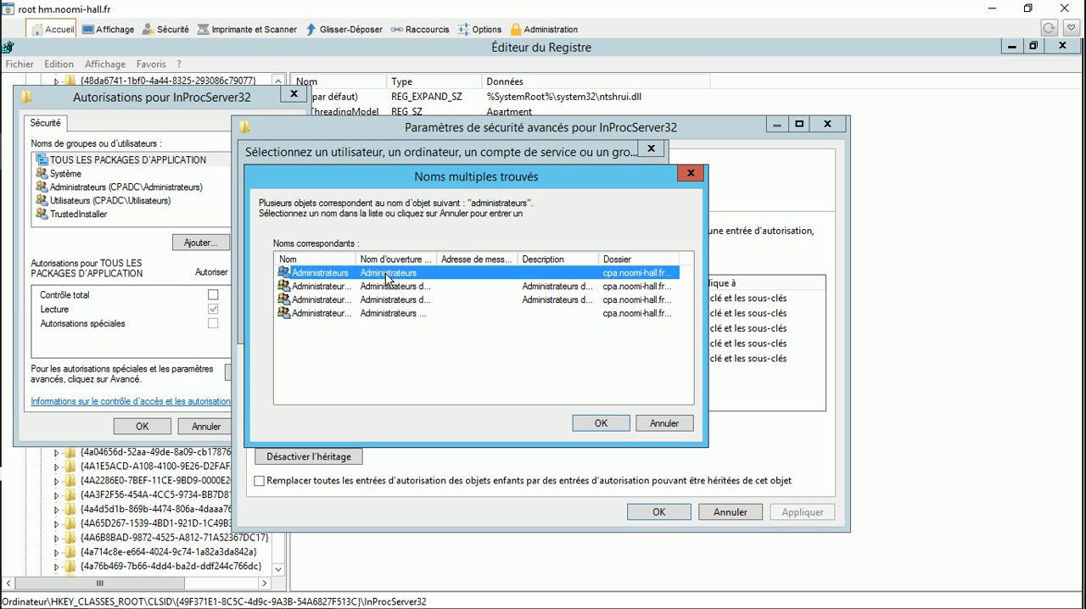
double_click(386, 273)
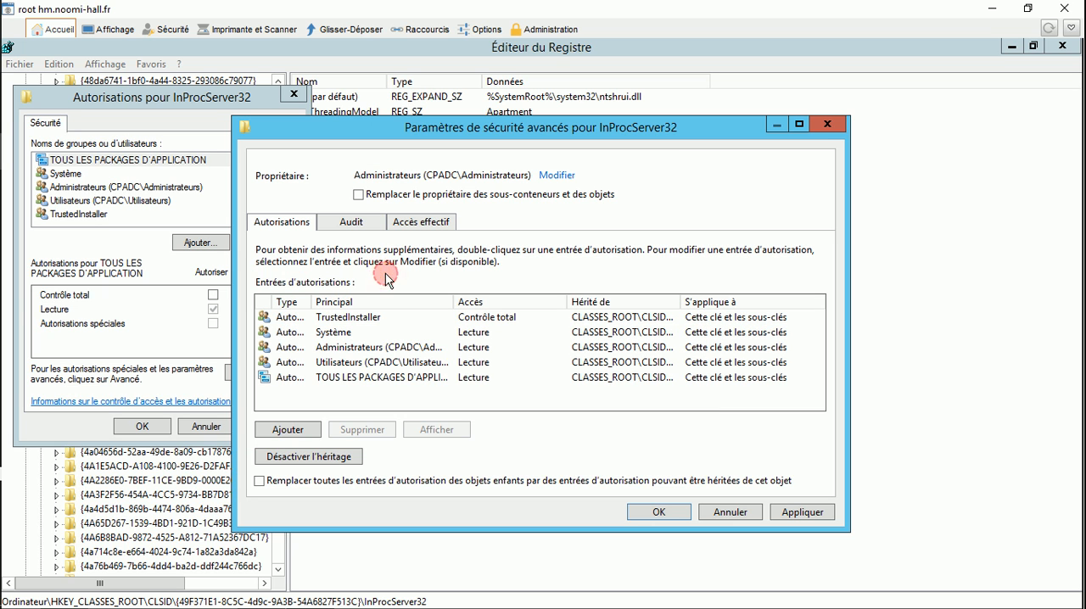
left_click(655, 513)
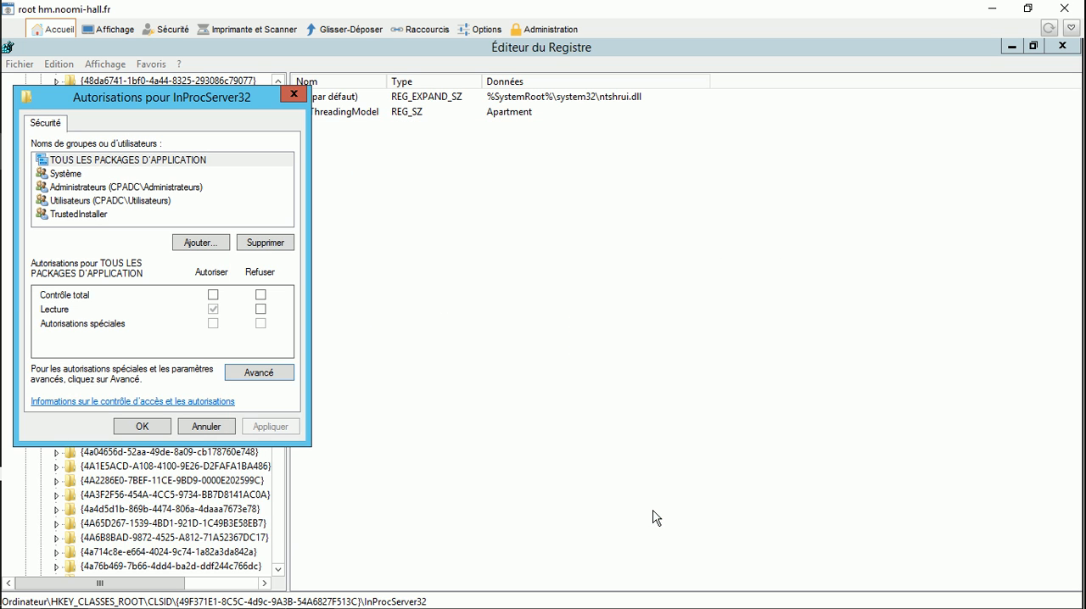
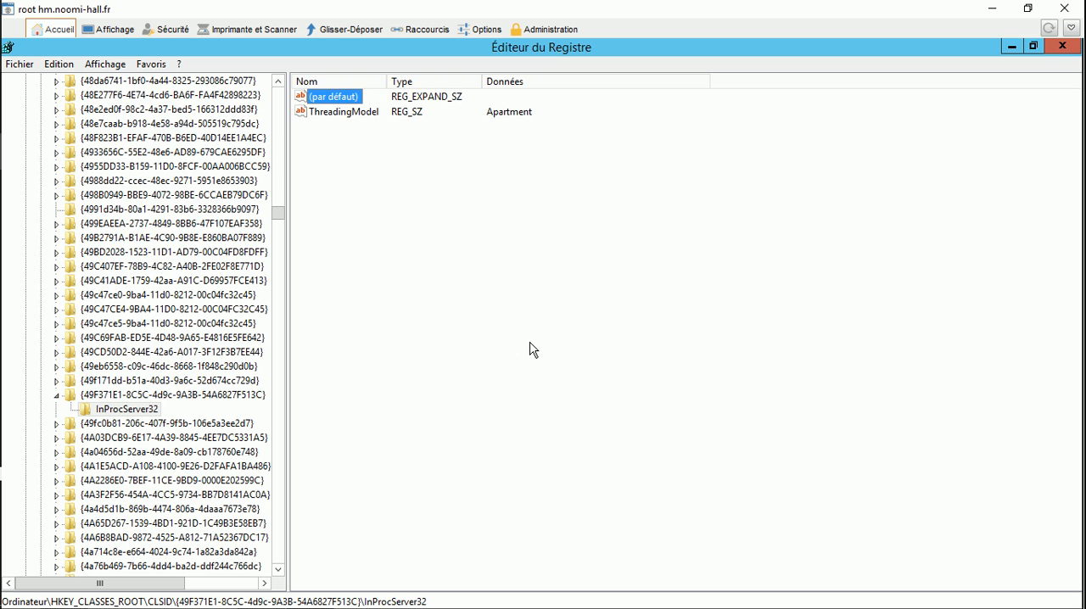
Step: Find the next registry match under Wow6432Node\CLSID, expand {49F371E1-8C5C-4d9c-9A3B-54A6827F513C} and select its InProcServer32 subkey
key("F3")
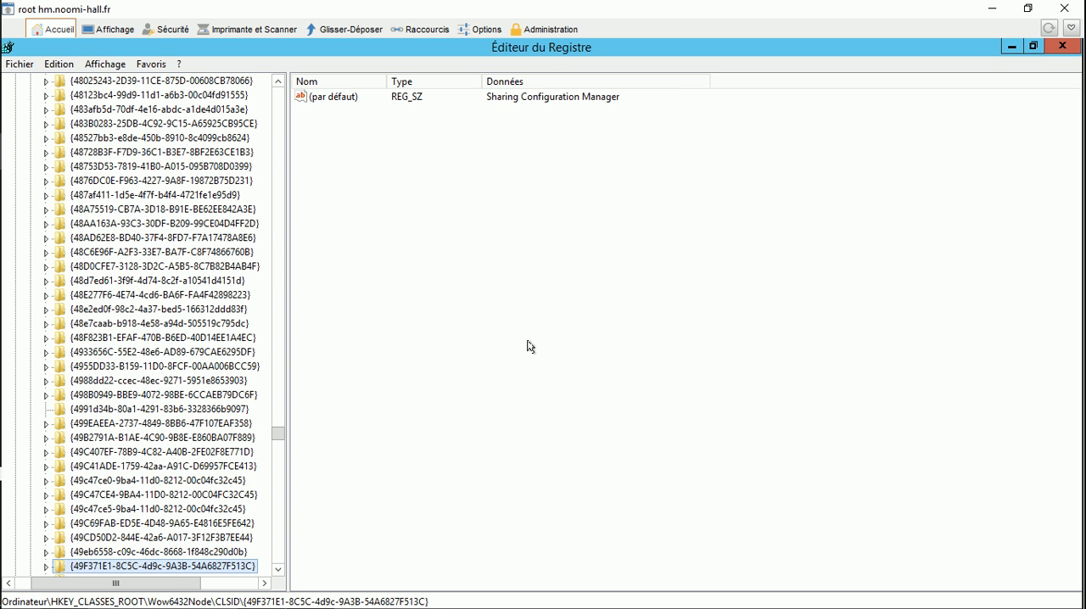
left_click(47, 566)
left_click(92, 567)
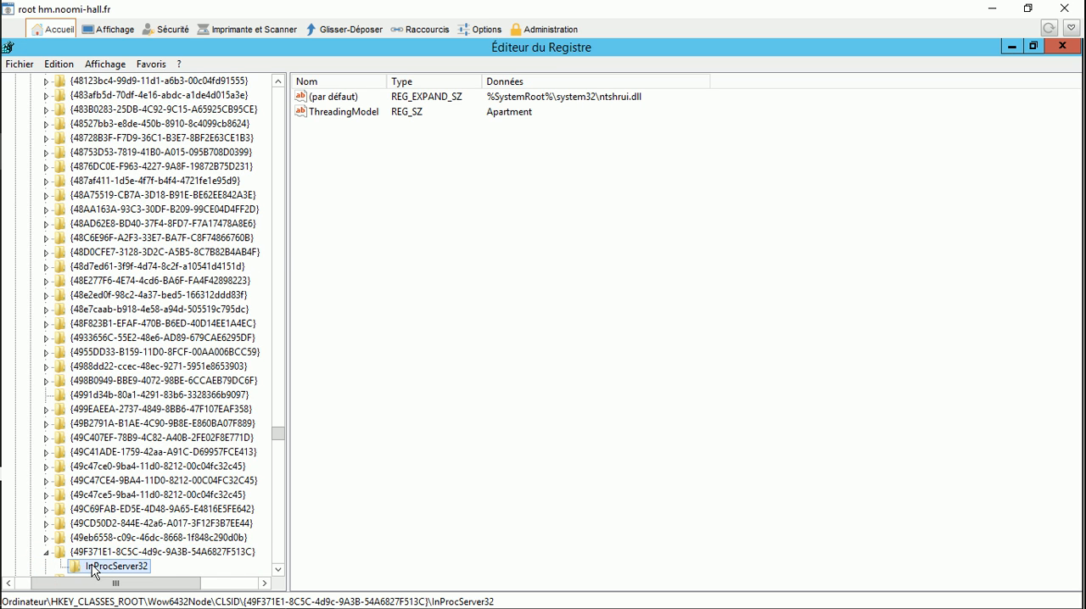
Step: Change the owner of the Wow6432Node InProcServer32 key to the administrateurs group in its advanced security settings
right_click(93, 566)
left_click(155, 533)
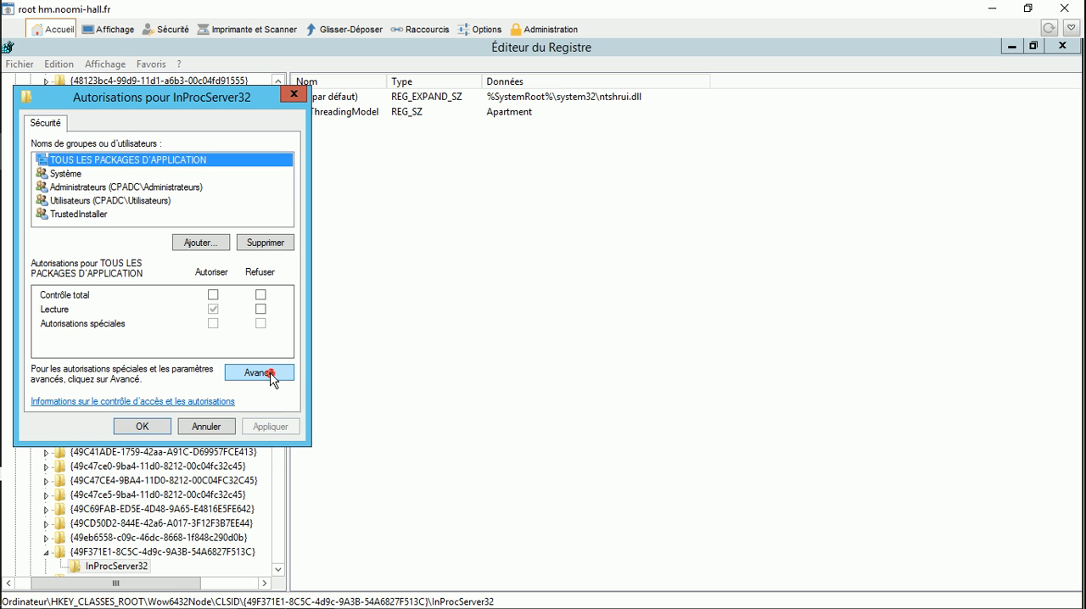
left_click(259, 373)
left_click(413, 175)
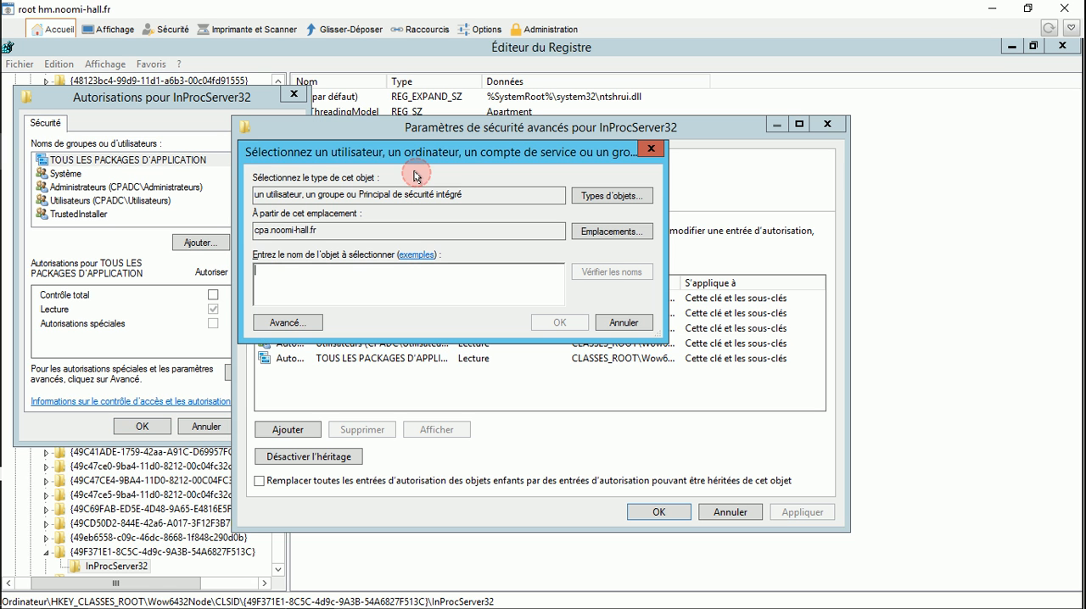
left_click(394, 287)
type("administrateurs")
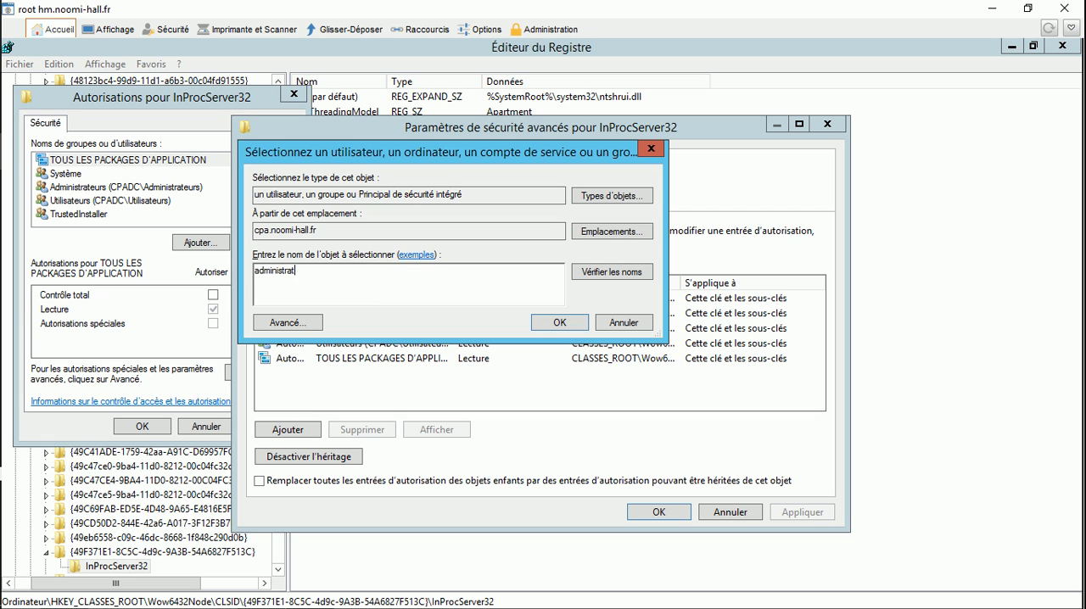
left_click(559, 323)
double_click(384, 270)
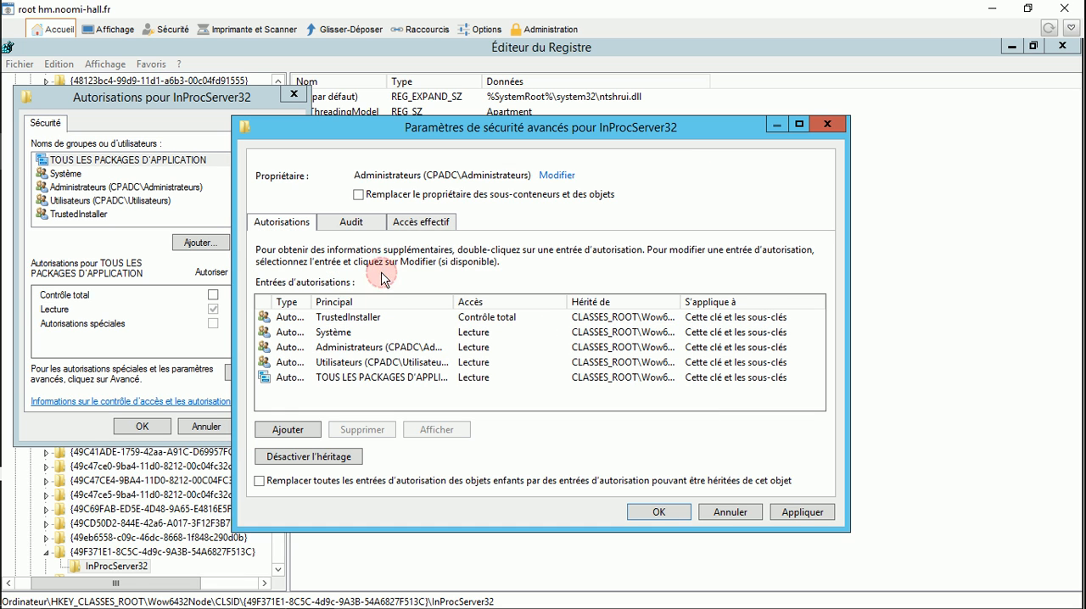
left_click(664, 512)
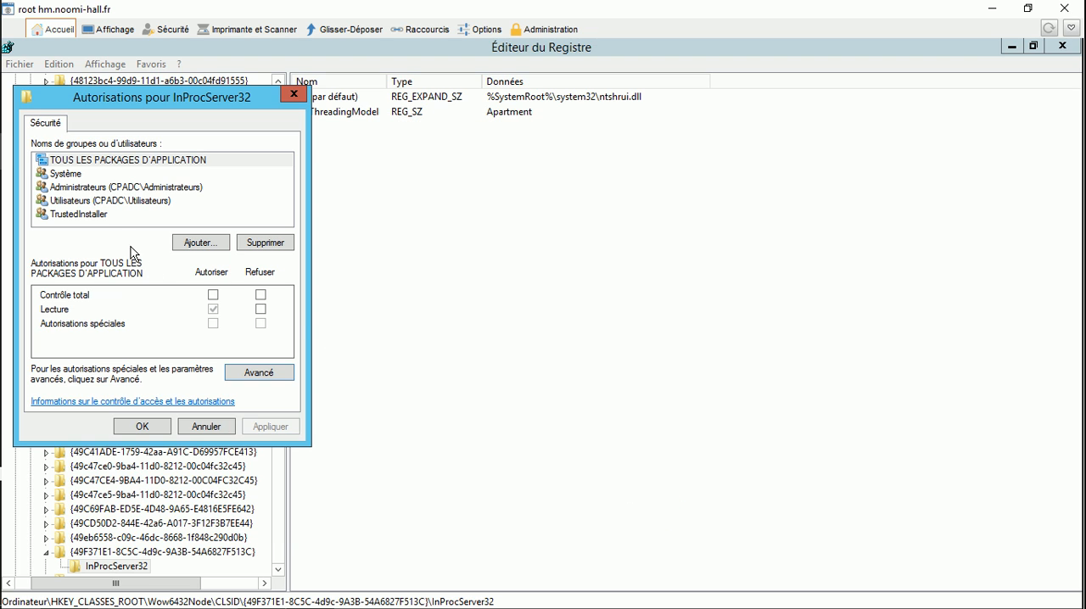
Step: Allow the Administrateurs group full control (Contrôle total) over the Wow6432Node InProcServer32 key and apply the permissions
left_click(103, 188)
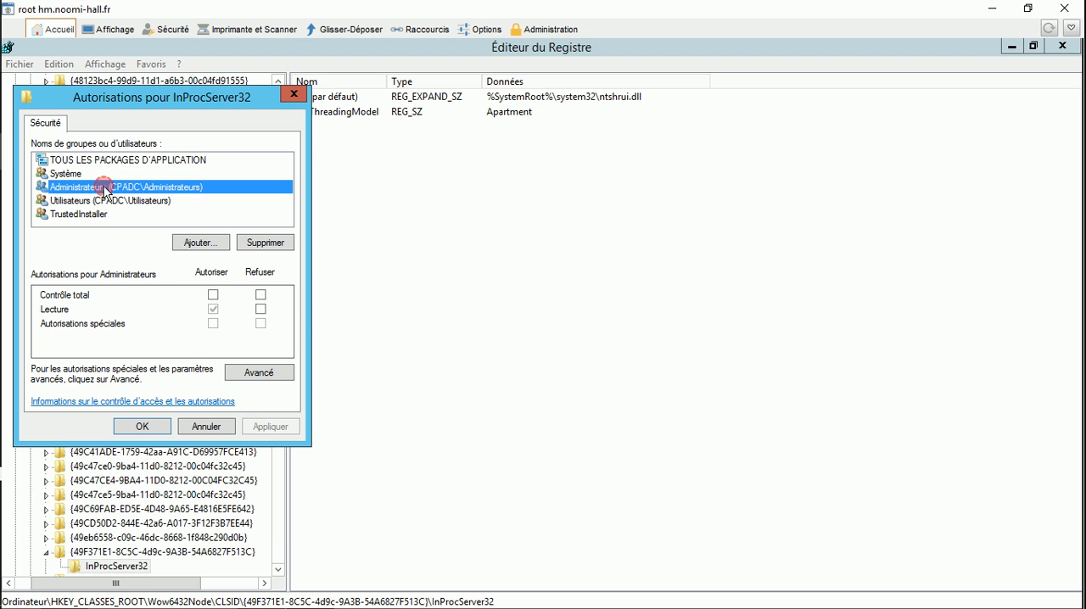
left_click(212, 295)
left_click(142, 426)
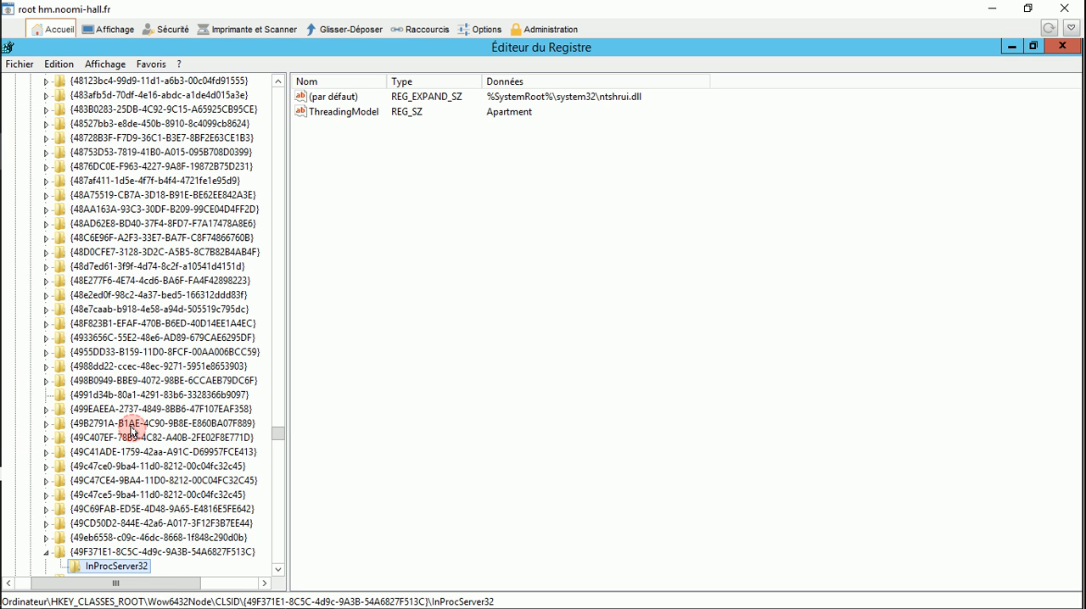
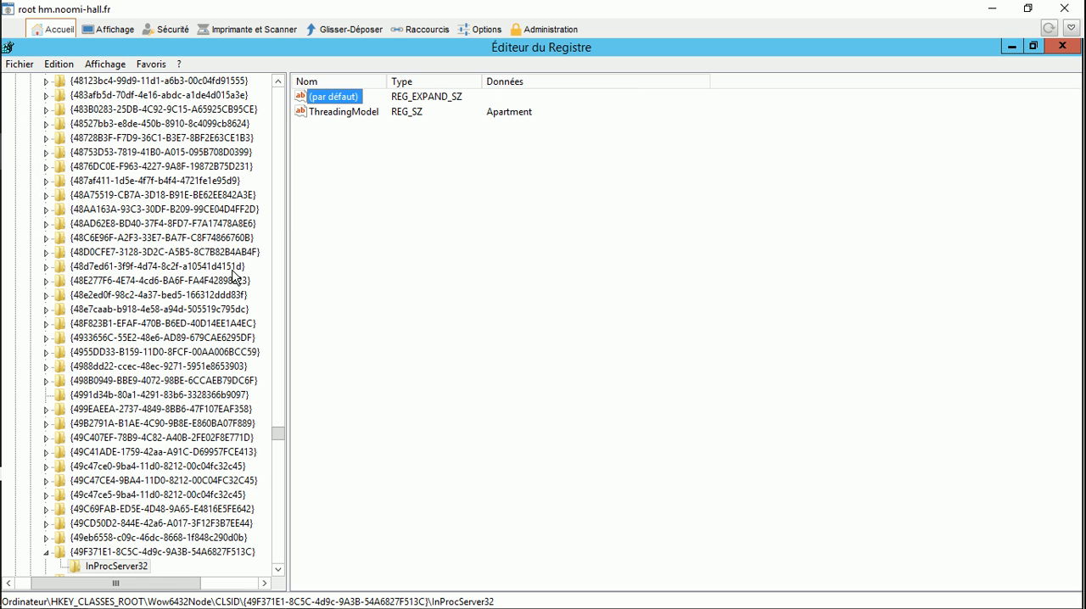
Step: Switch to RDS SteadyTune & Security and copy the second key, F81E9010-6EA4-11CE-A7FF-00AA003CA9F6, from the registry modification instructions
mouse_move(4, 604)
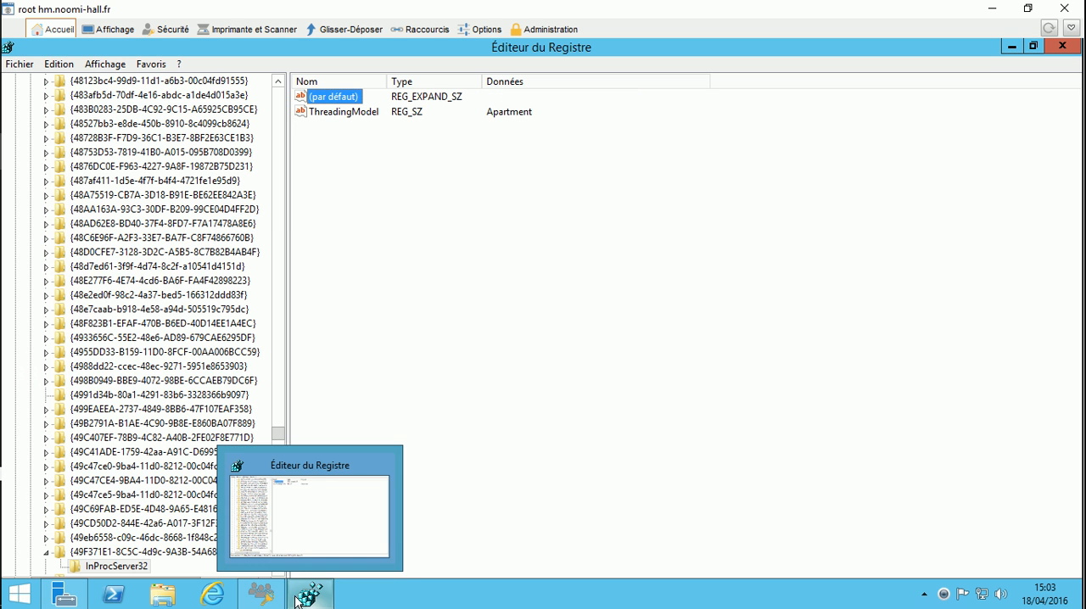
left_click(261, 594)
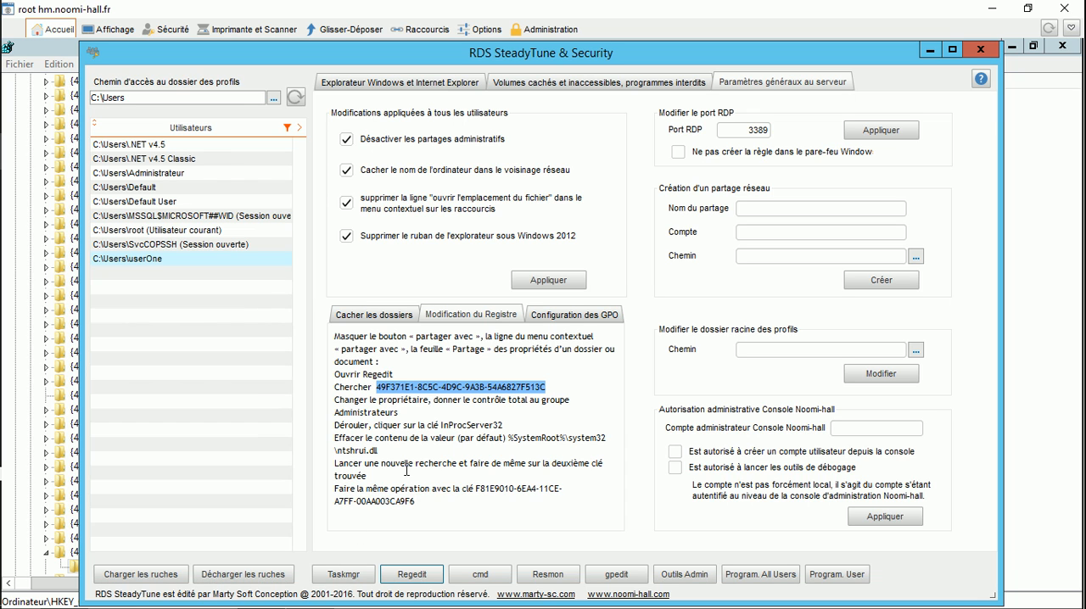
left_click_drag(476, 490, 415, 507)
key("ctrl+c")
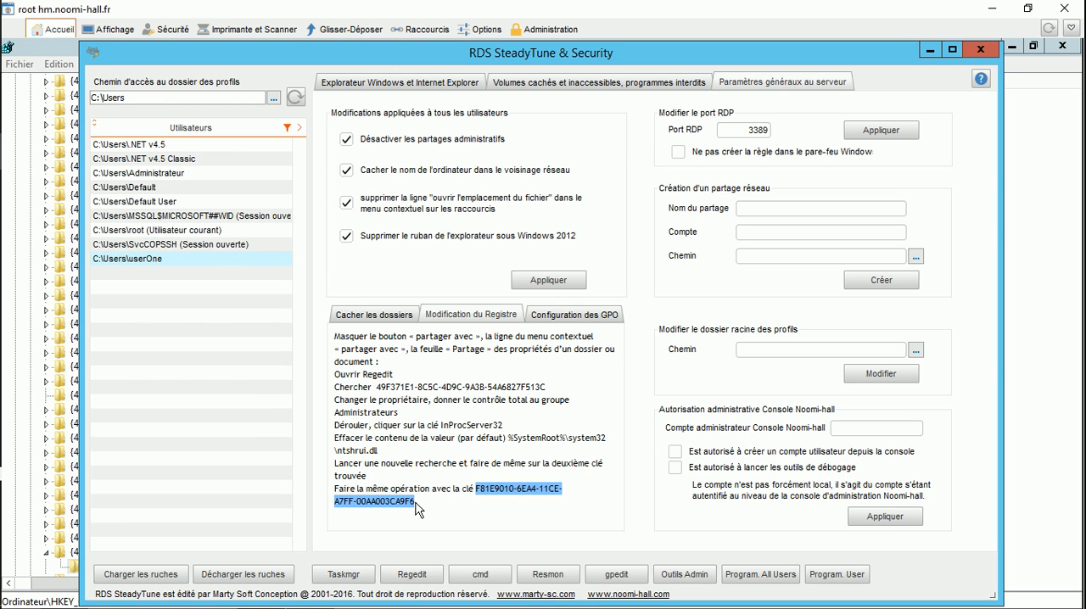
Step: Return to the Registry Editor and search the keys from HKEY_CLASSES_ROOT for F81E9010-6EA4-11CE-A7FF-00AA003CA9F6
left_click(34, 45)
left_click_drag(280, 441, 273, 80)
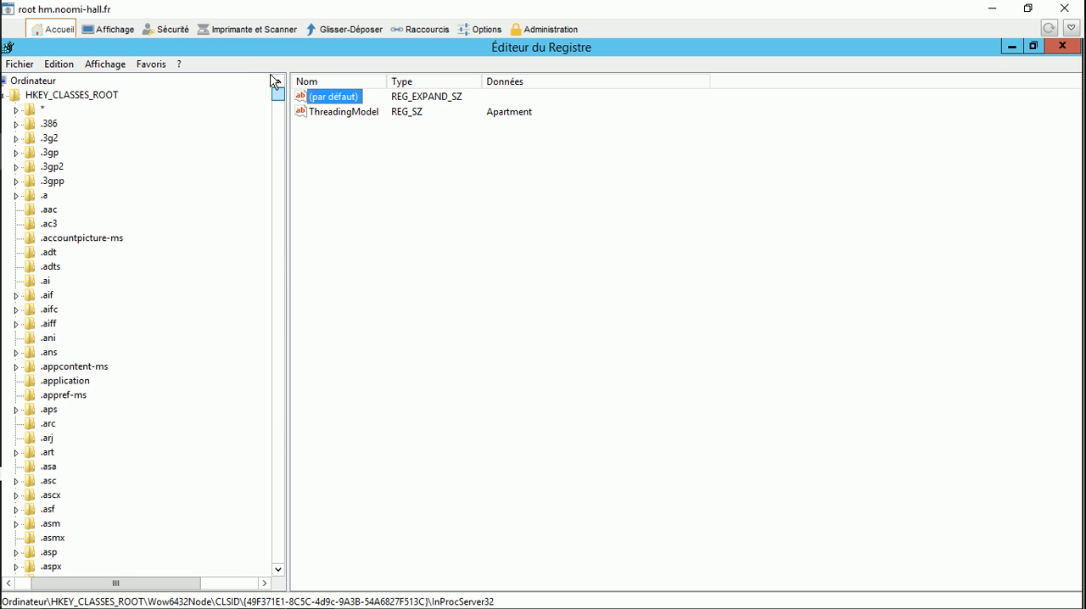
left_click(54, 96)
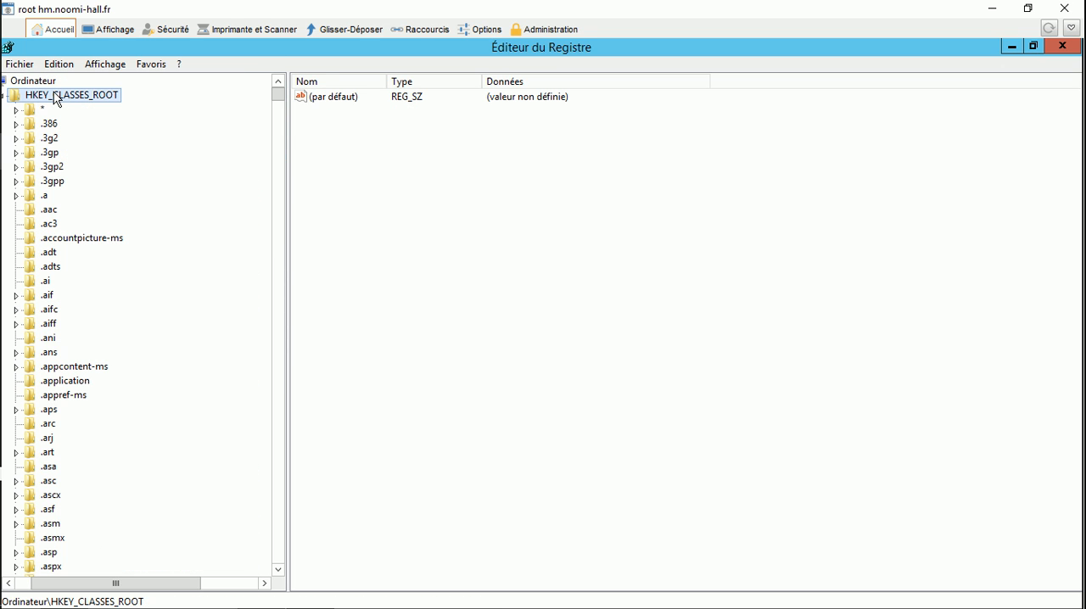
key("ctrl+f")
key("ctrl+v")
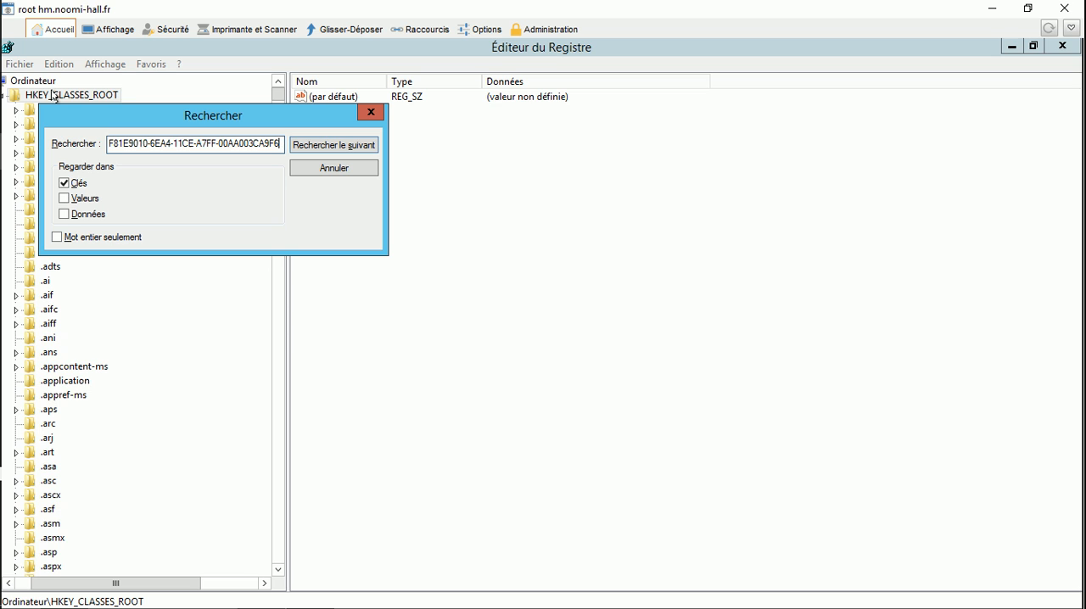
left_click(318, 146)
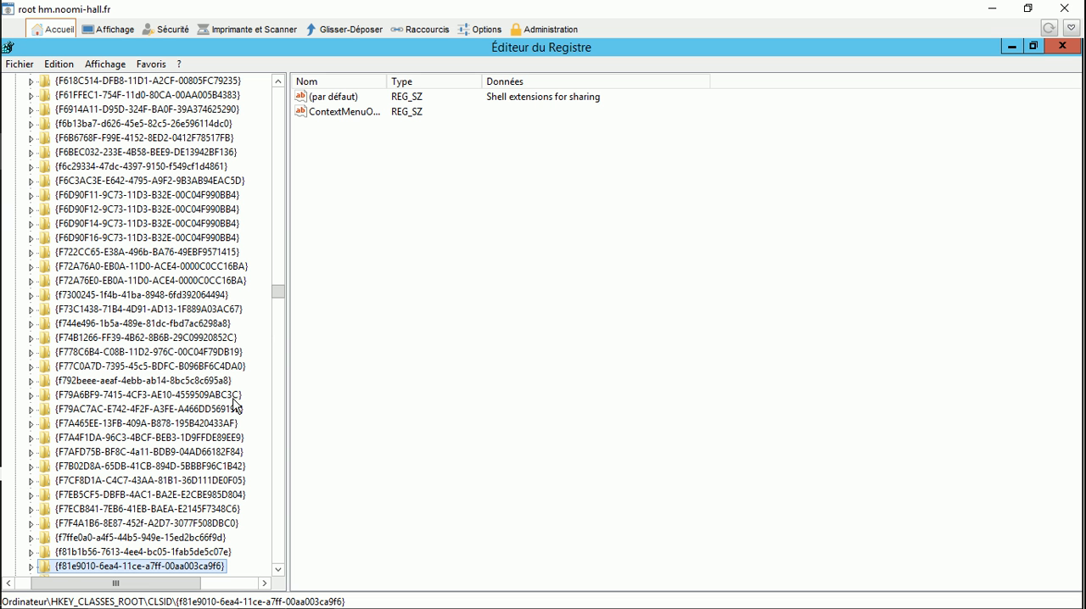
Step: Expand the CLSID key {f81e9010-6ea4-11ce-a7ff-00aa003ca9f6} and open the advanced security settings of its InProcServer32 subkey
left_click(30, 566)
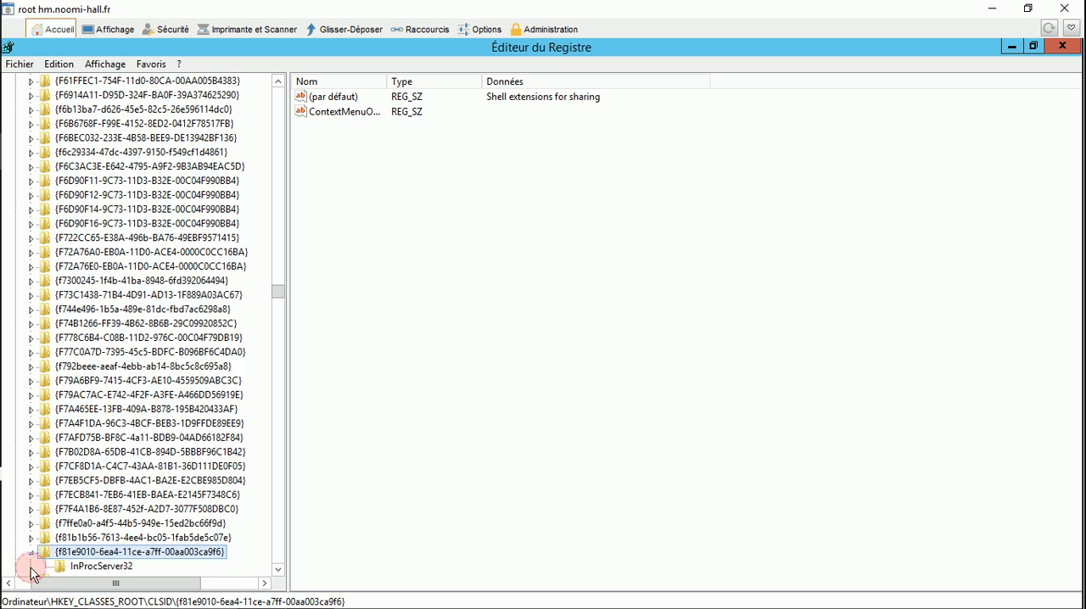
left_click(65, 566)
right_click(85, 565)
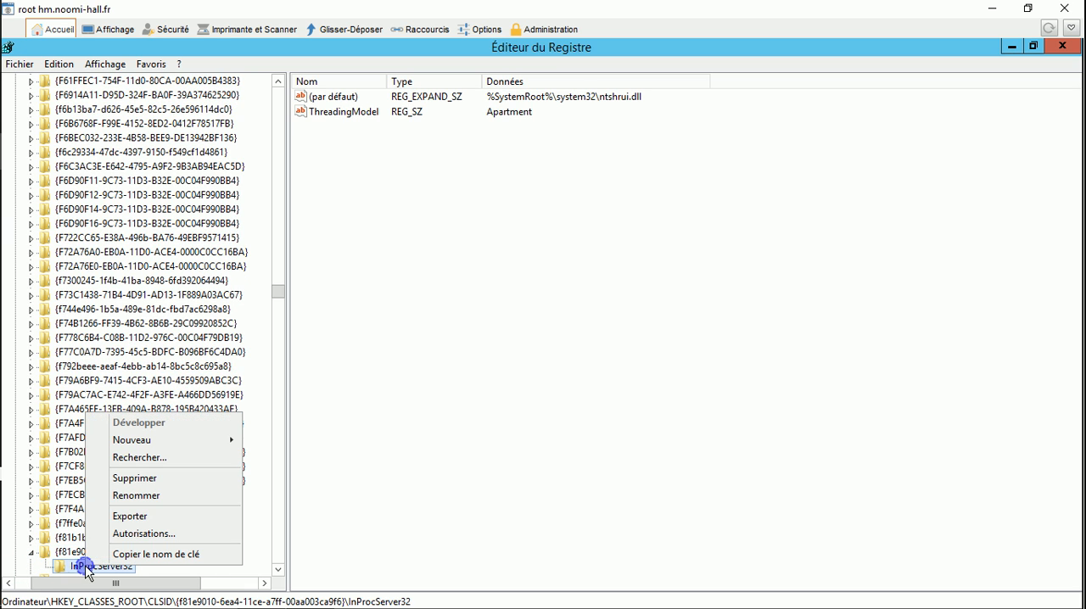
left_click(123, 534)
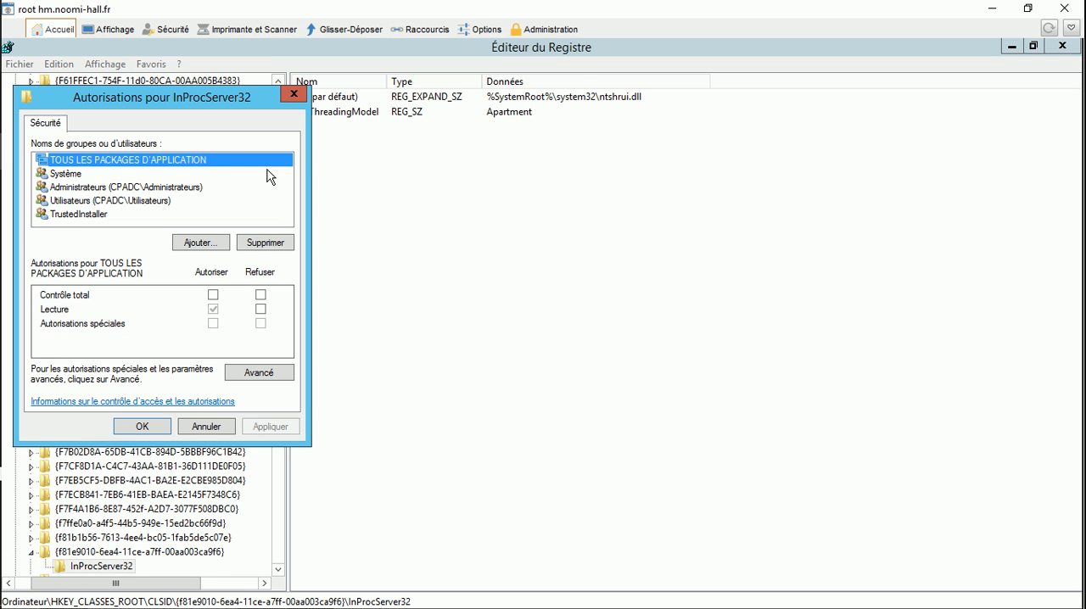
left_click(248, 374)
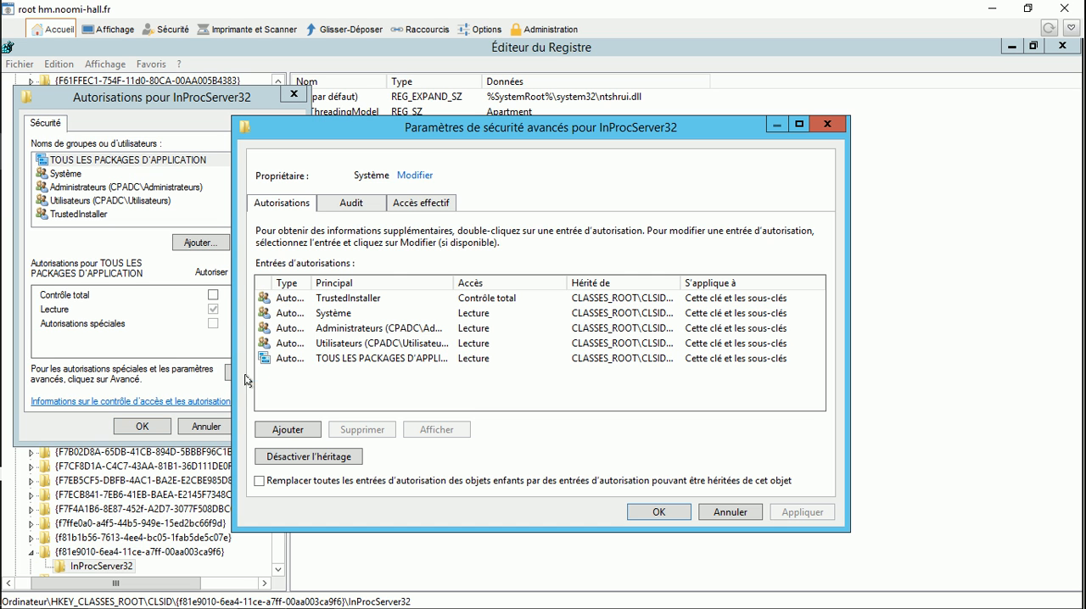
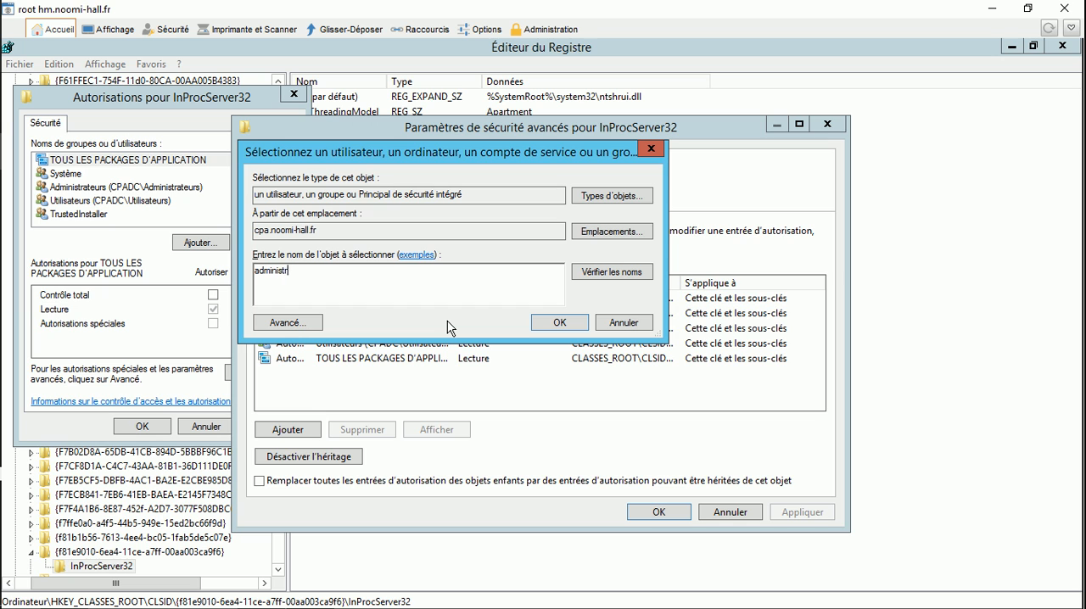
Step: Make the Administrateurs group the owner of the InProcServer32 key and allow that group full control (Contrôle total)
left_click(562, 328)
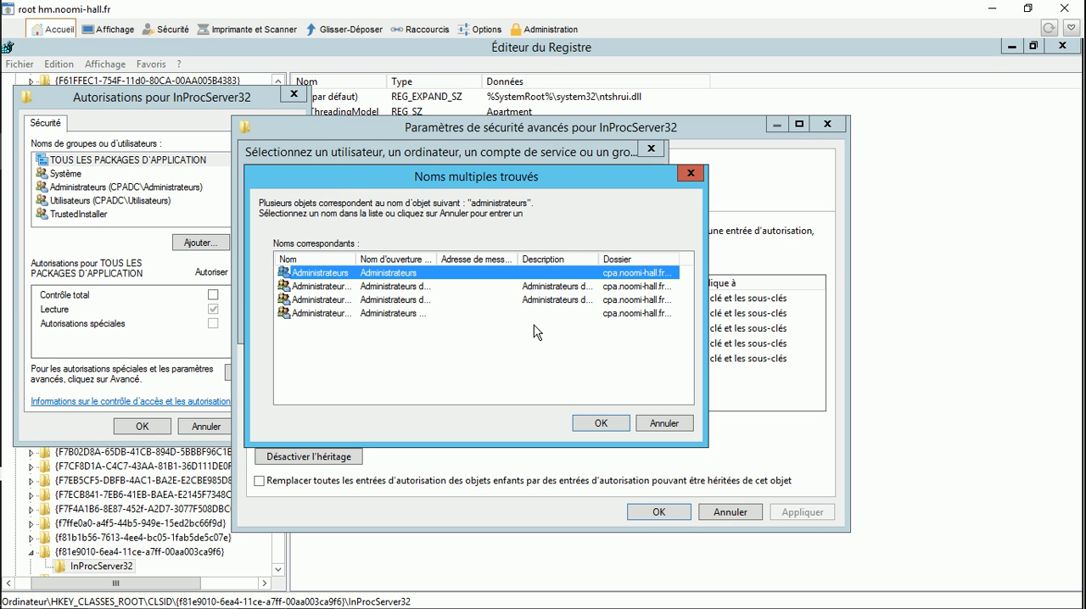
double_click(400, 274)
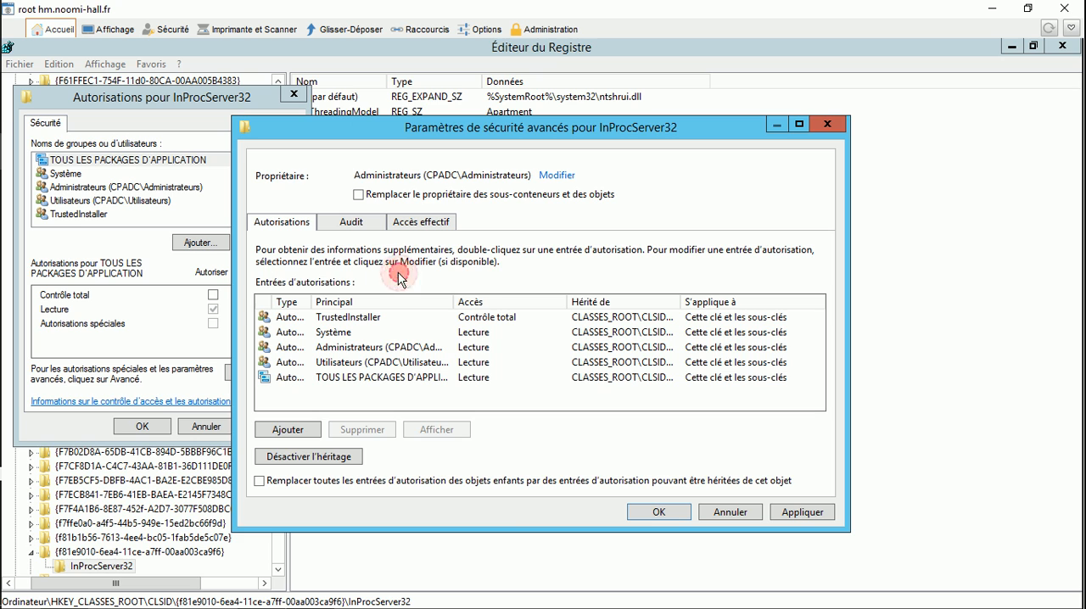
left_click(657, 511)
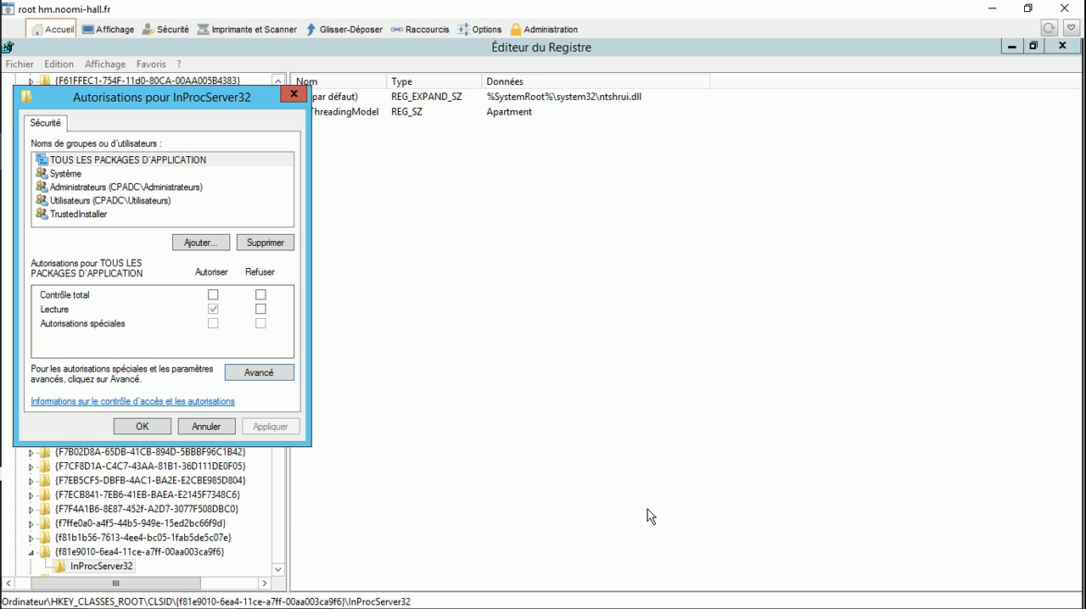
left_click(89, 186)
left_click(213, 294)
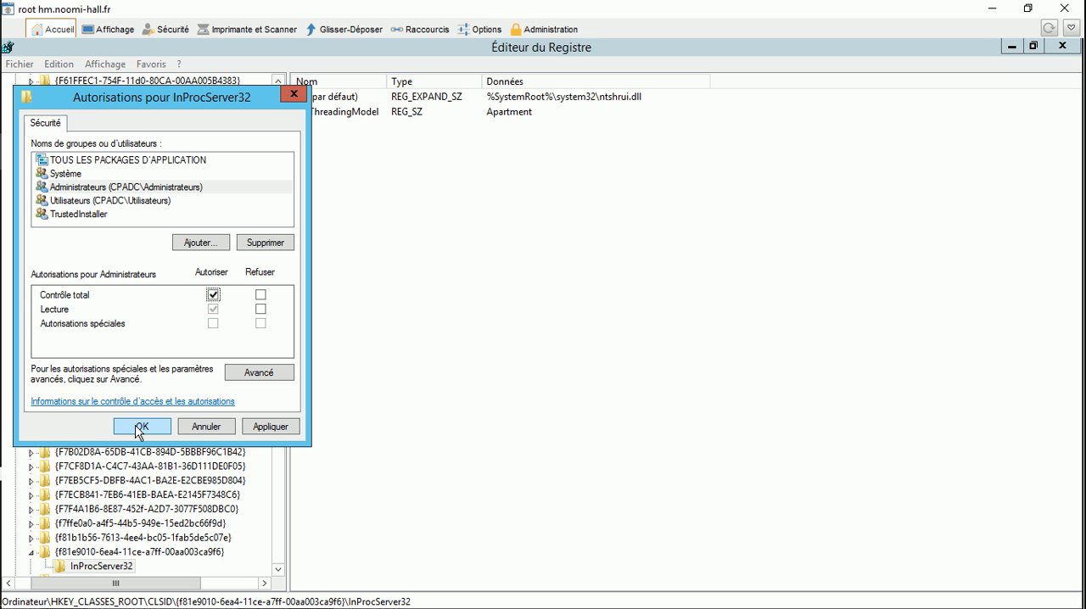
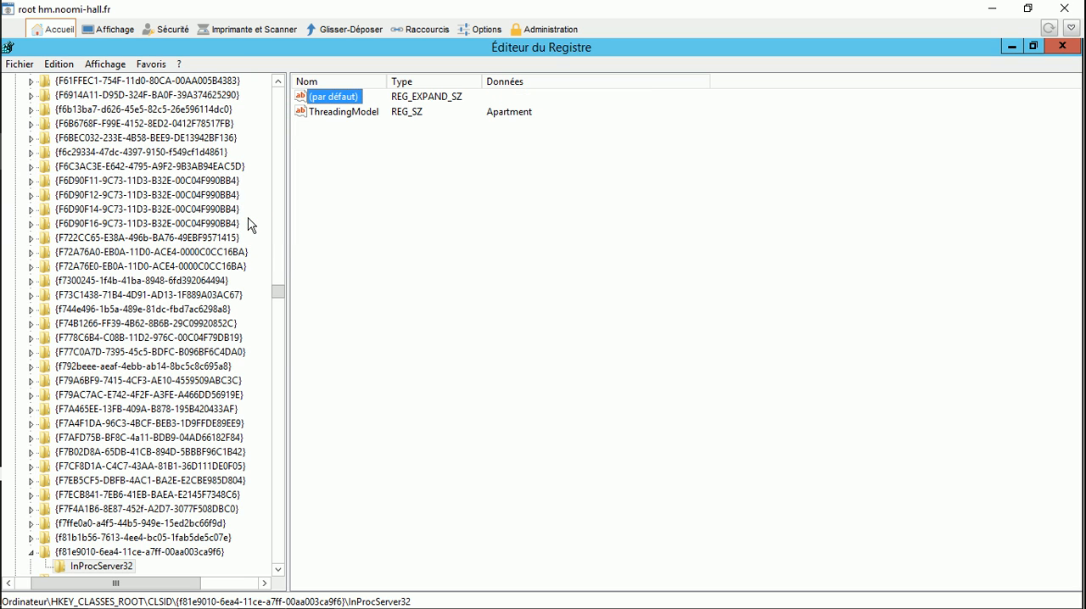
Step: Find the next {f81e9010-6ea4-11ce-a7ff-00aa003ca9f6} key, under Wow6432Node\CLSID, and open the permissions of its InProcServer32 subkey
key("F3")
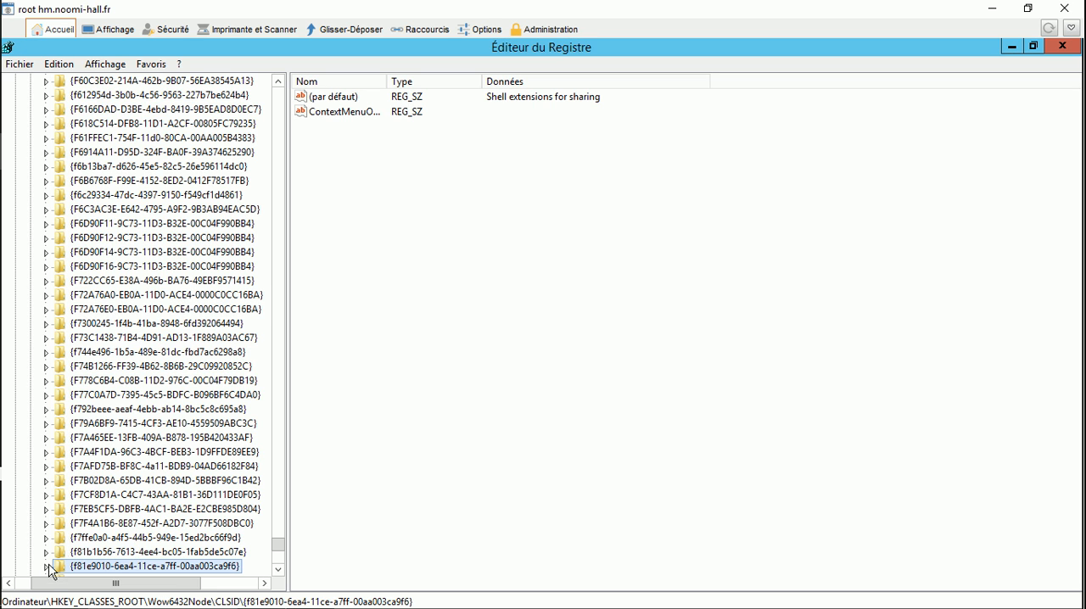
left_click(48, 566)
left_click(96, 566)
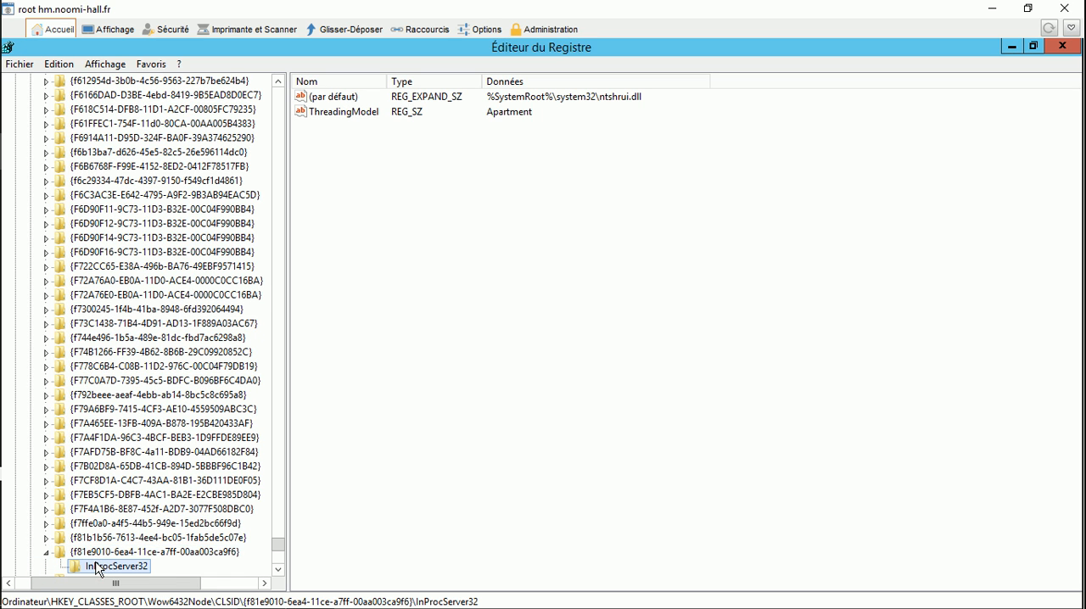
right_click(96, 567)
left_click(190, 524)
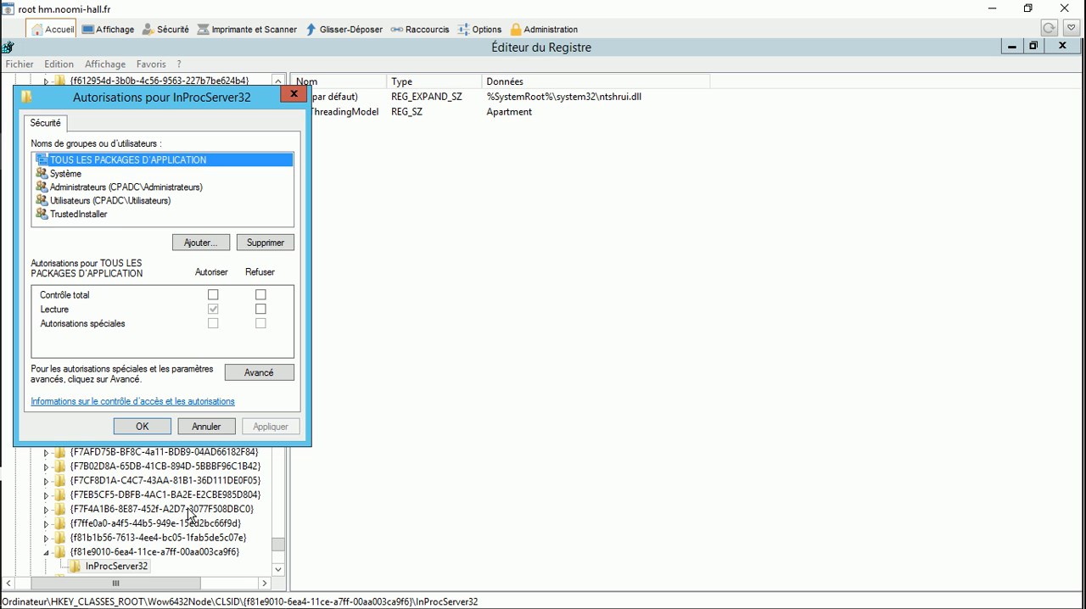
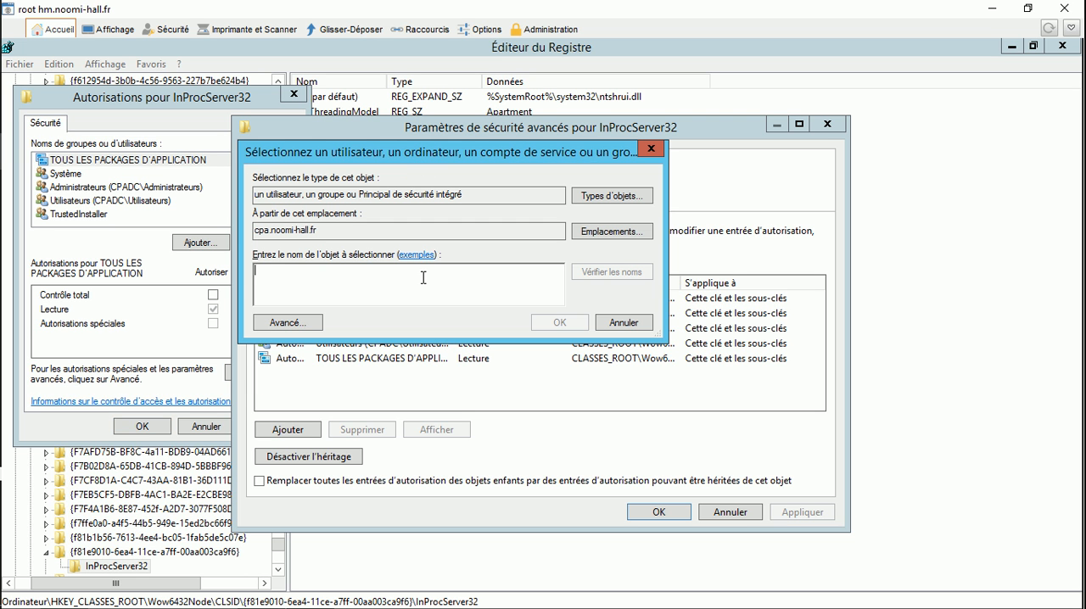
Step: Set the Administrateurs group as the new owner of the InProcServer32 key and apply the advanced security settings
type("administra")
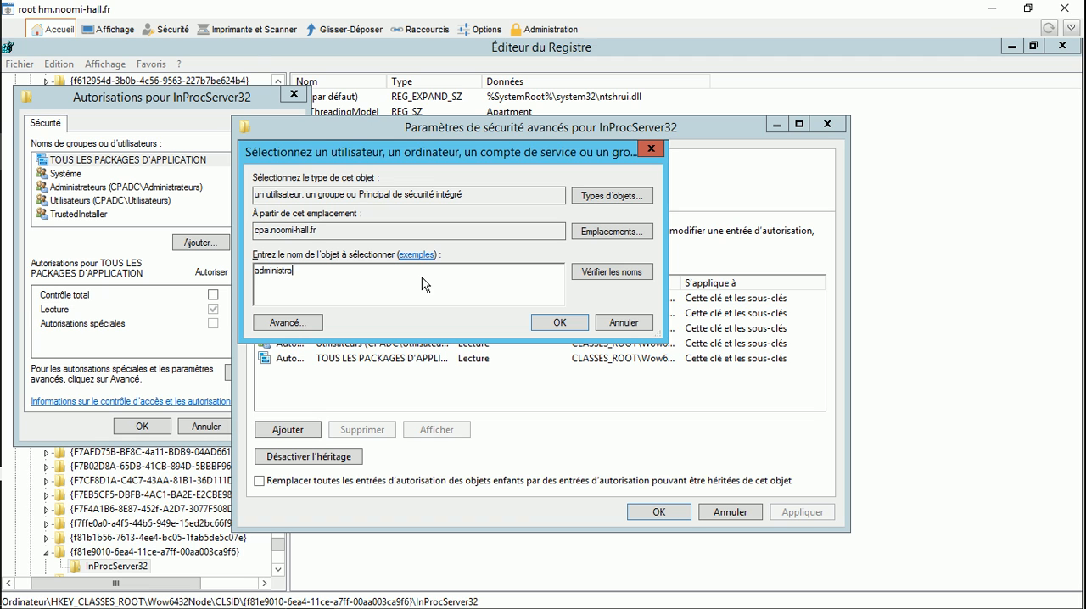
type("teurs")
left_click(559, 323)
left_click(346, 274)
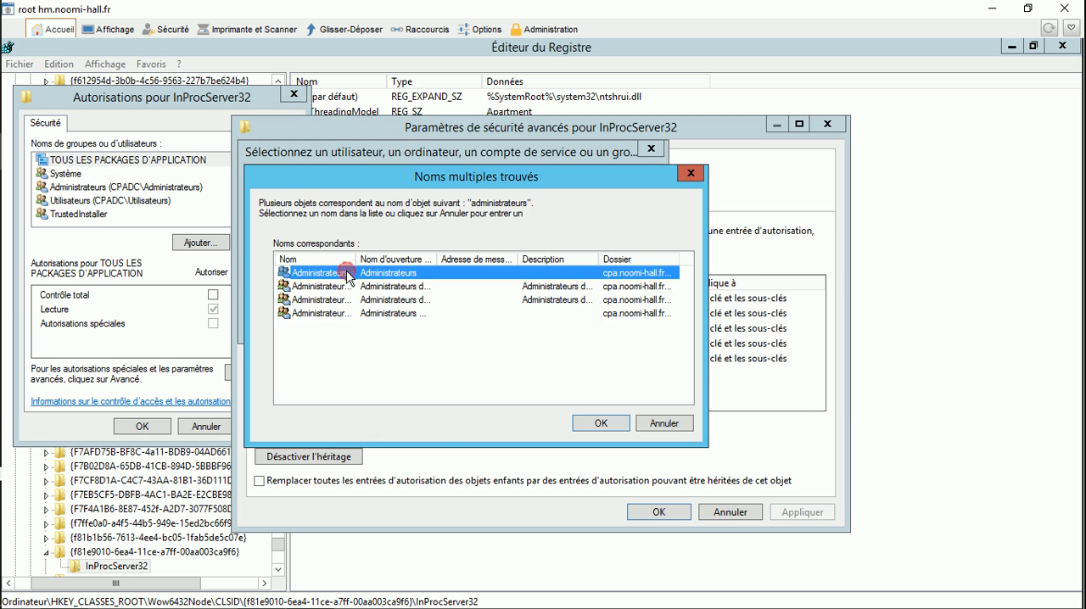
double_click(346, 273)
left_click(658, 511)
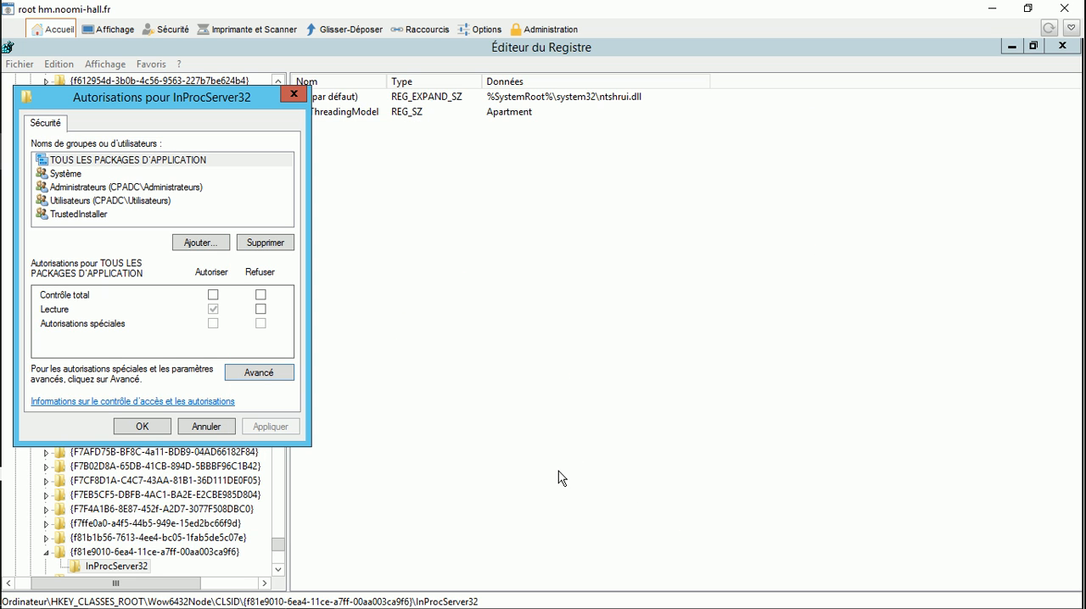
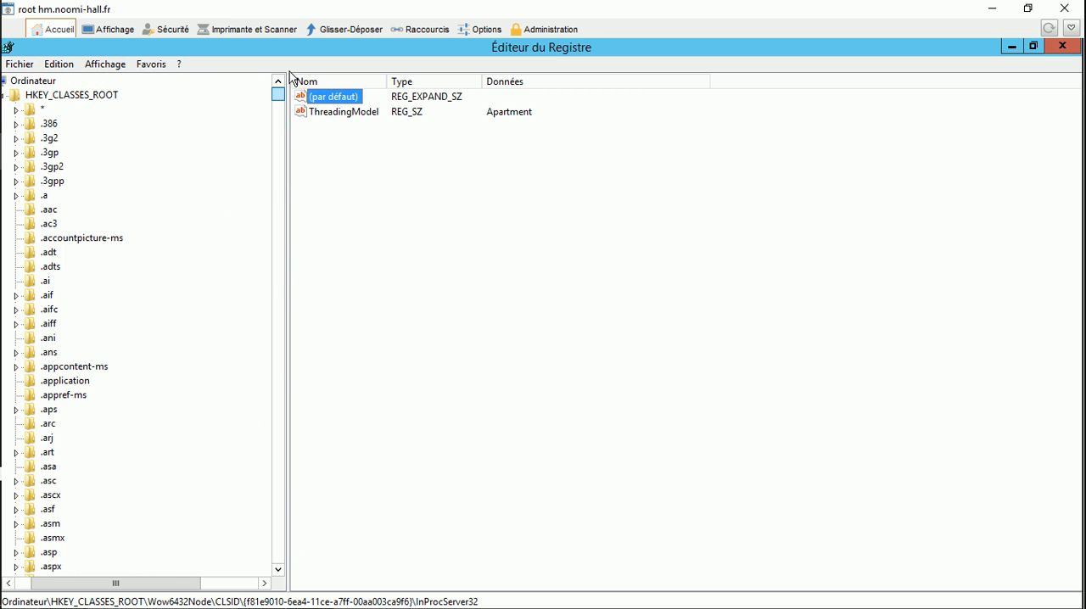
Step: Close the Registry Editor and bring up the GPO configuration instructions in RDS SteadyTune & Security
left_click(75, 95)
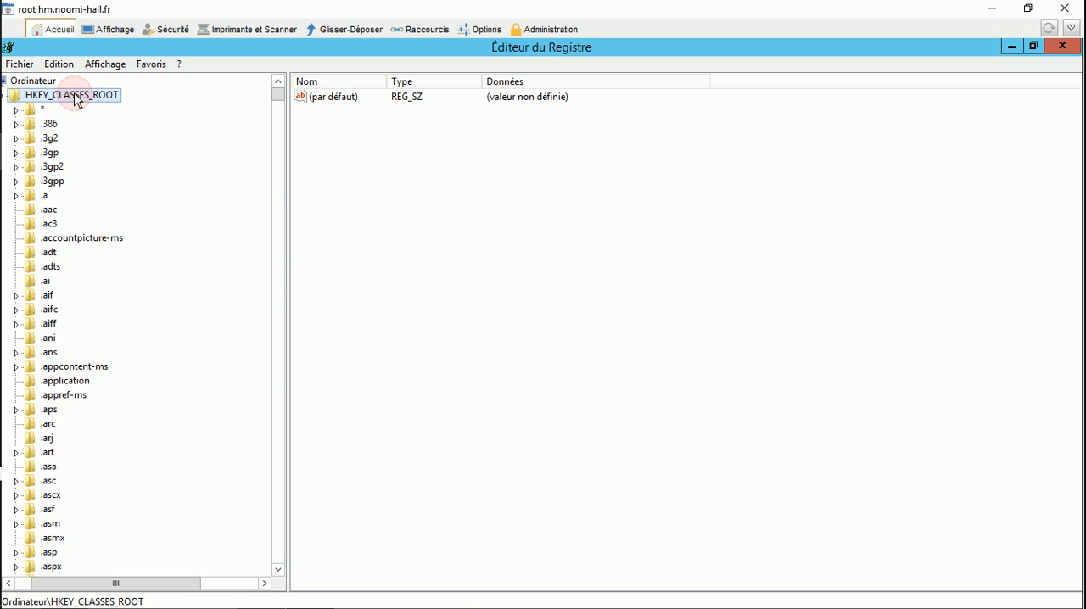
left_click(1063, 47)
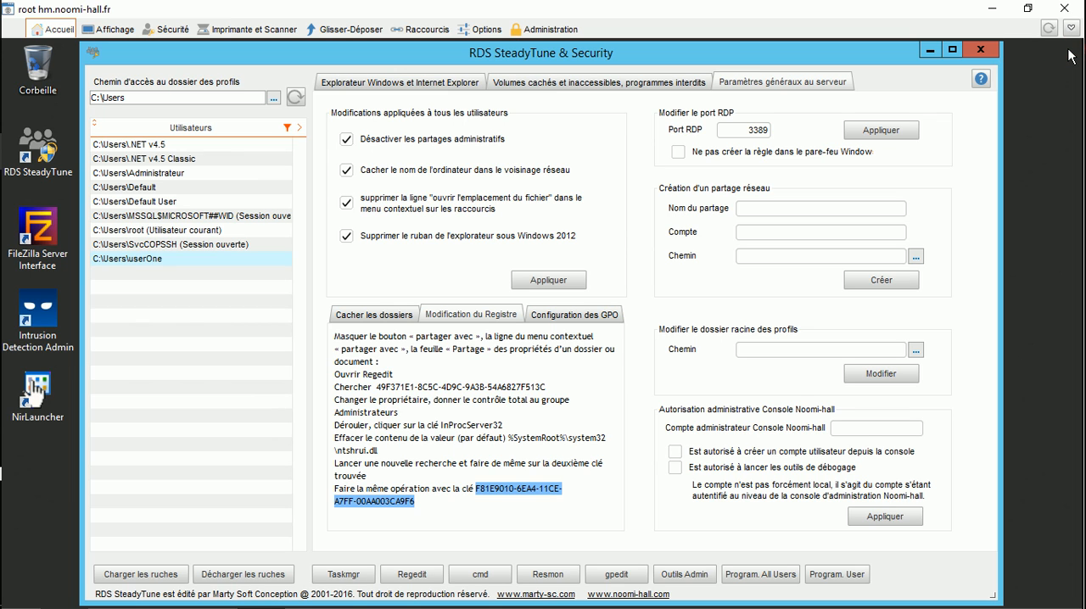
left_click(582, 318)
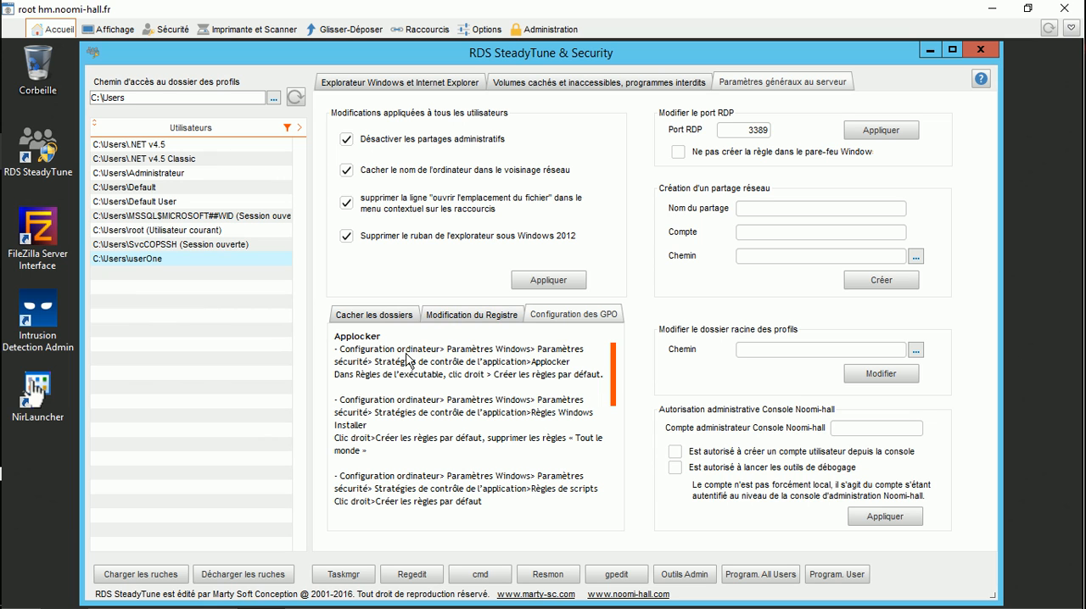
mouse_move(615, 373)
left_mouse_down()
mouse_move(618, 429)
mouse_move(617, 360)
left_mouse_up()
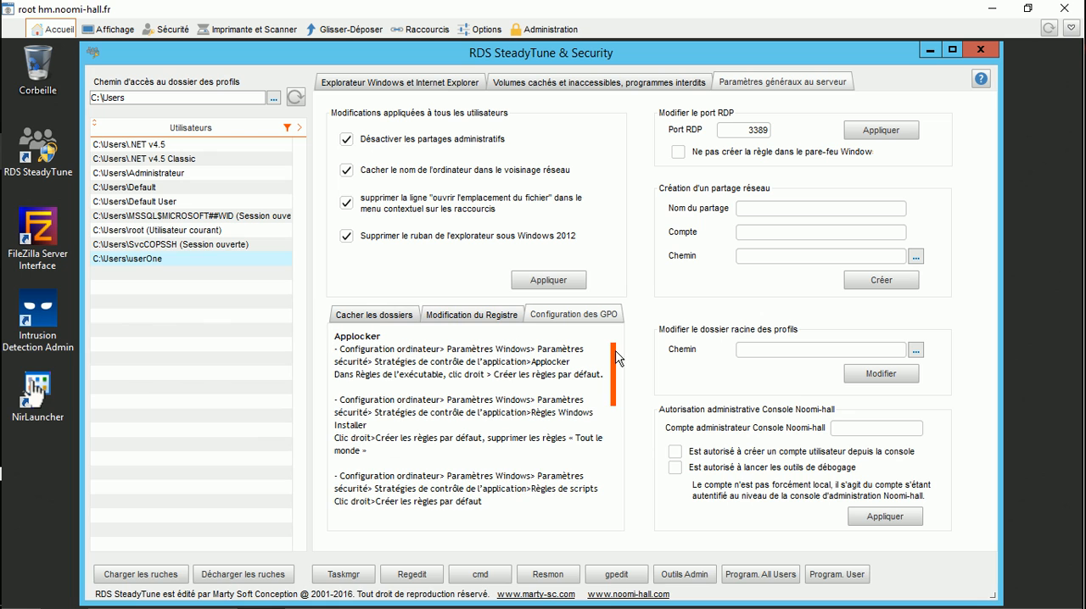
Step: Open the local Group Policy Editor from RDS SteadyTune & Security, maximize it and widen its tree pane
left_click(611, 574)
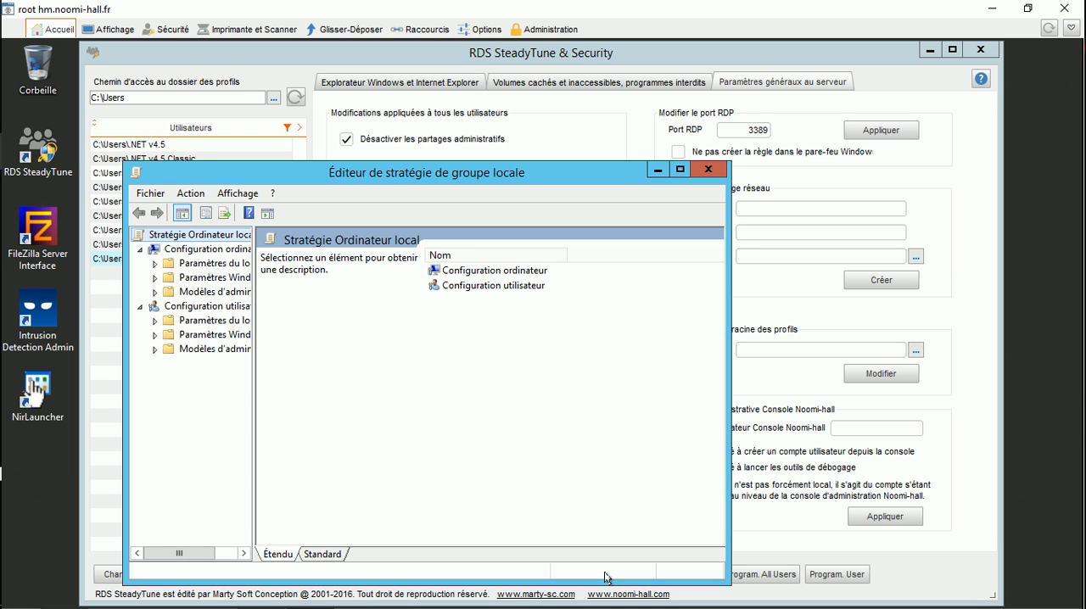
double_click(465, 172)
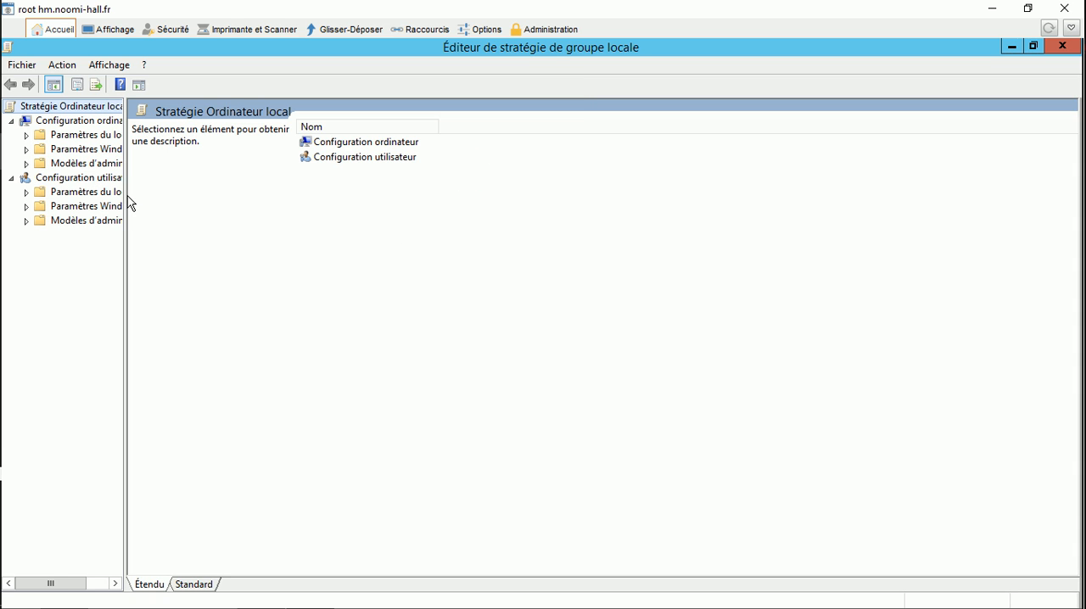
left_click_drag(126, 202, 178, 206)
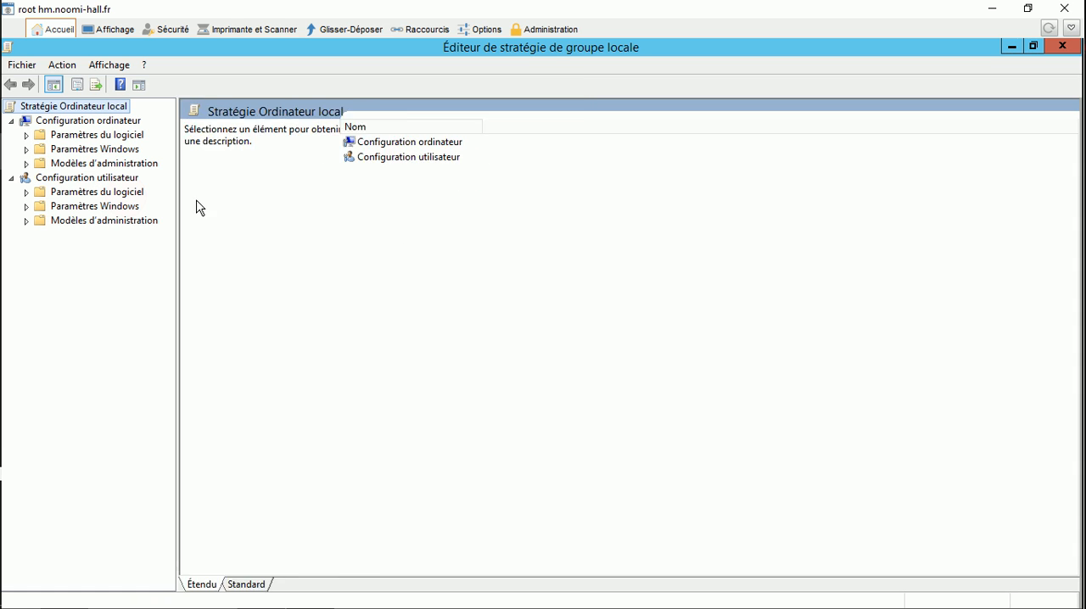
Step: Create the default AppLocker rules for Règles de l'exécutable in the computer configuration's Stratégies de contrôle de l'application
left_click(27, 150)
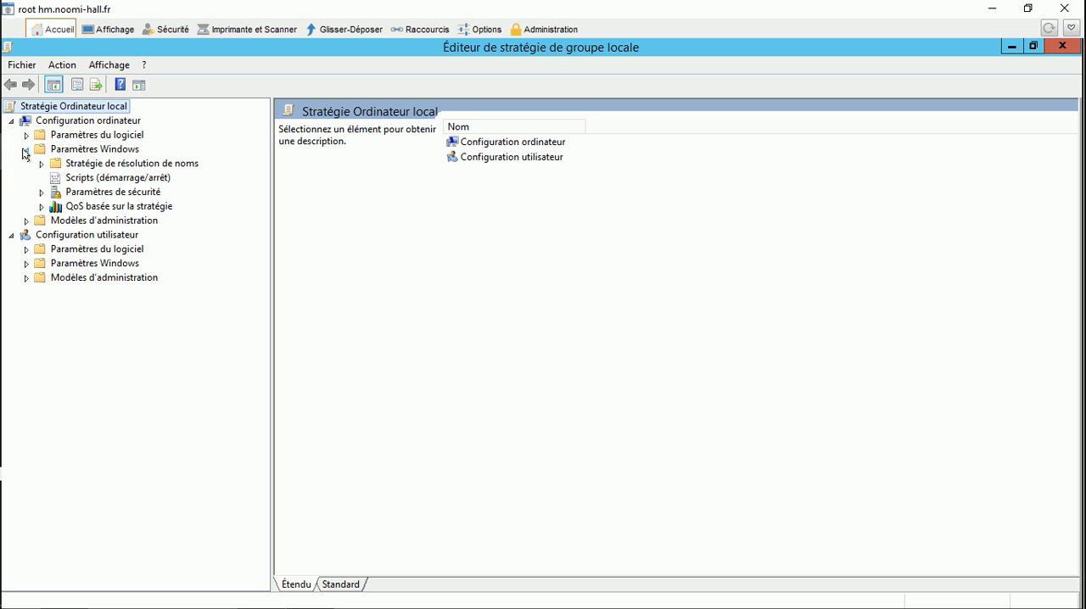
left_click(43, 194)
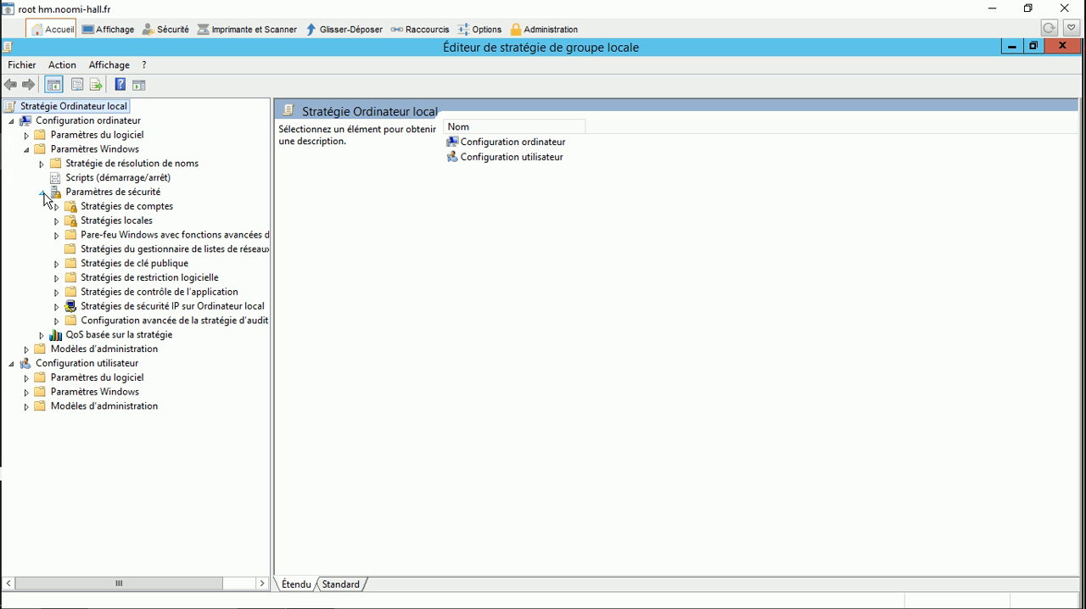
left_click(57, 292)
left_click(57, 293)
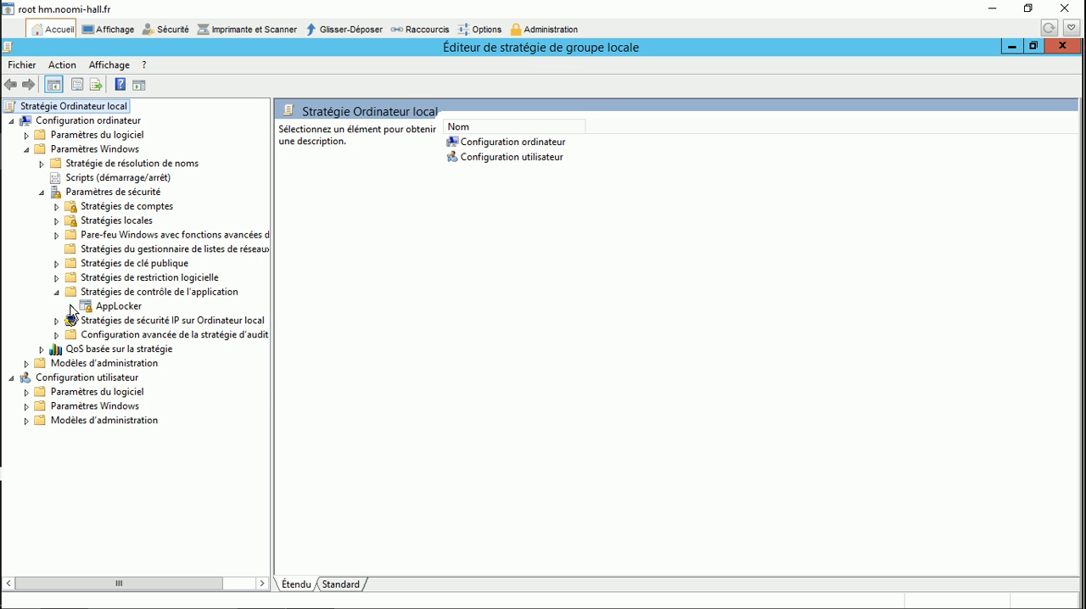
left_click(71, 307)
left_click(132, 322)
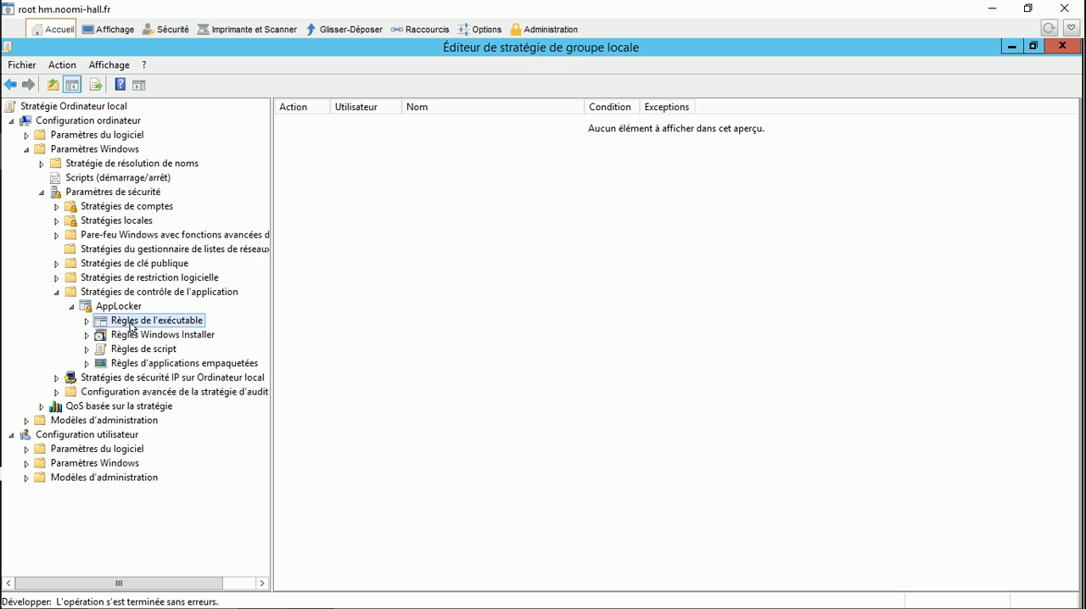
right_click(419, 176)
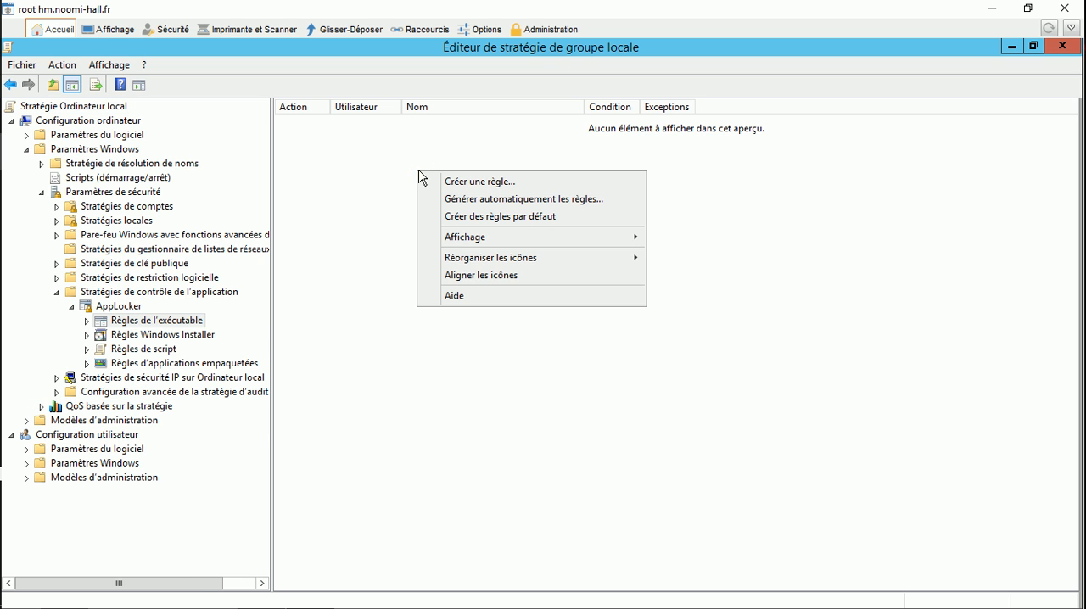
left_click(473, 218)
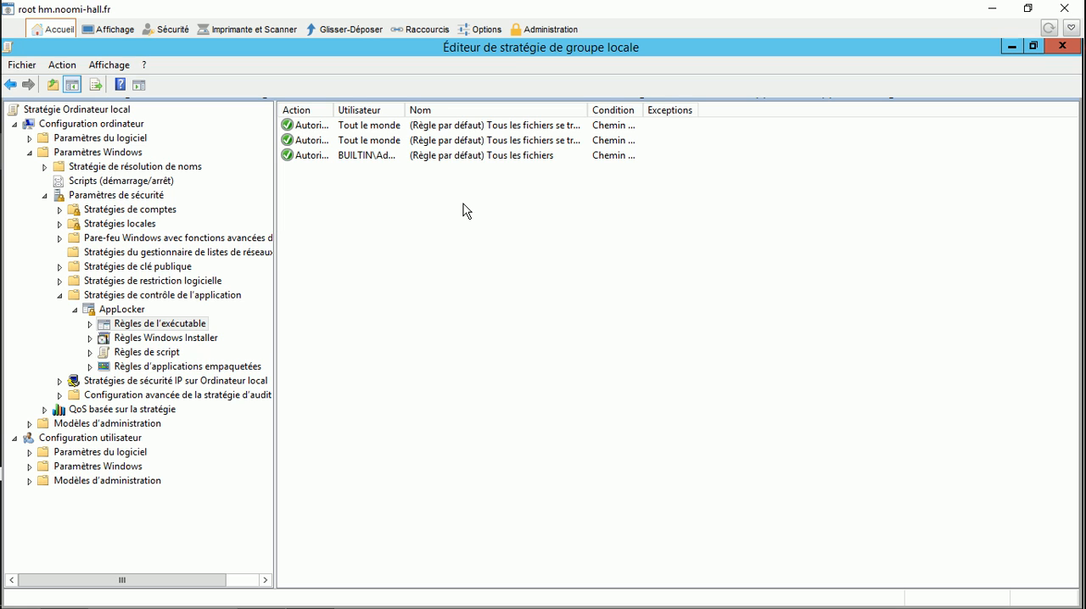
Step: Create the default AppLocker rules for Règles Windows Installer
left_click(178, 338)
right_click(386, 195)
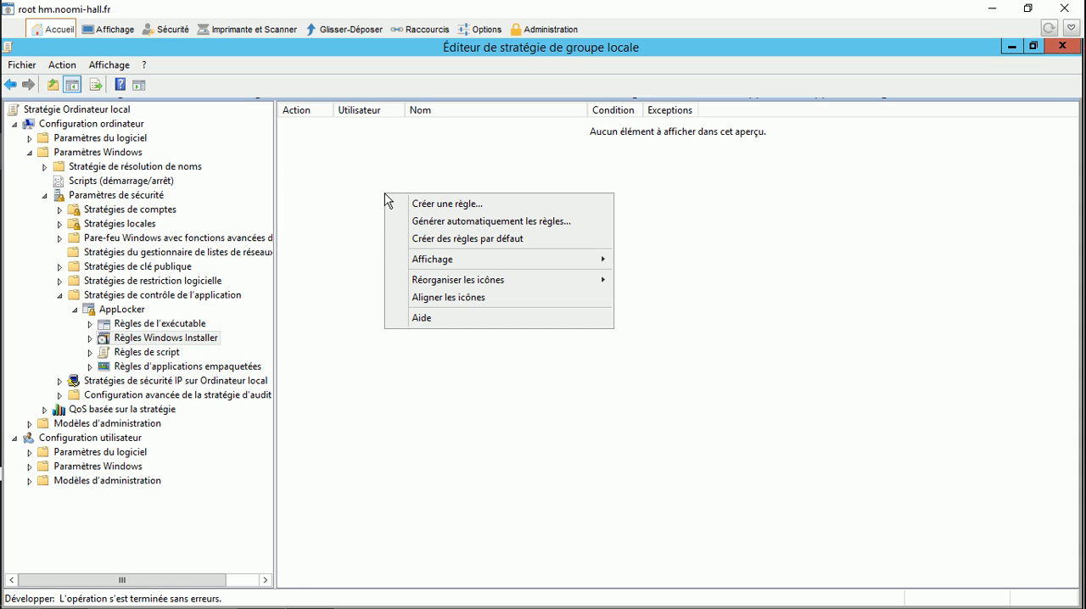
left_click(426, 246)
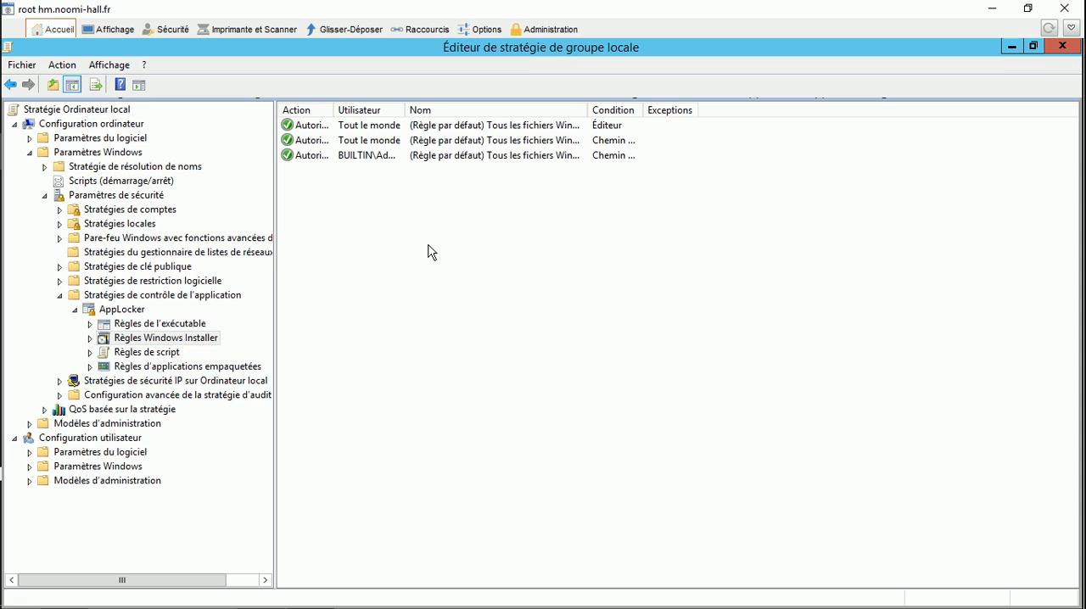
Step: Delete both "Tout le monde" default rules from Règles Windows Installer, keeping only the BUILTIN administrators rule
left_click(369, 128)
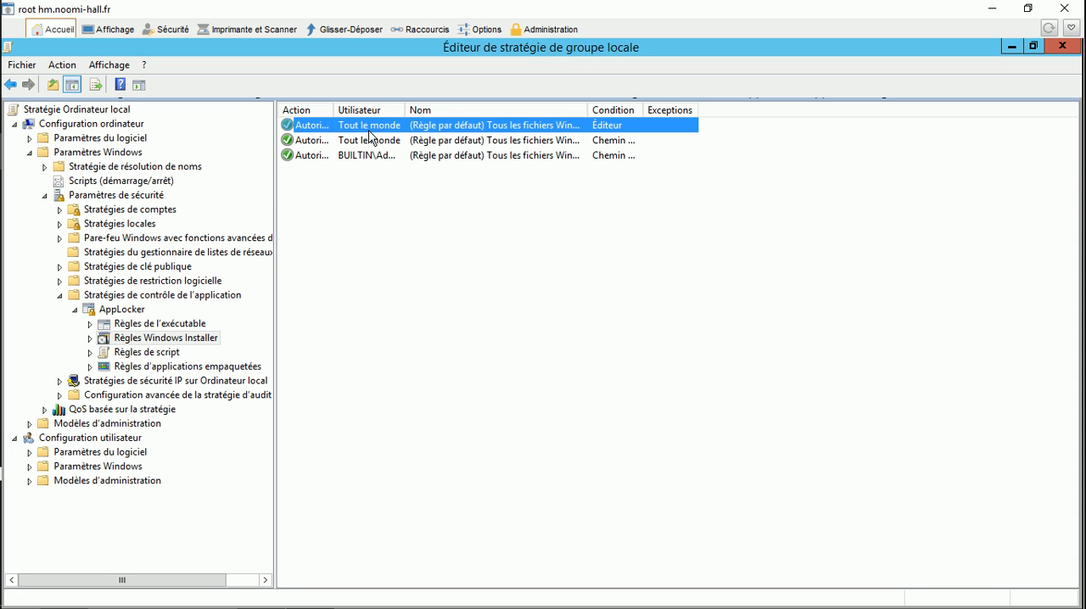
key("Delete")
left_click(606, 394)
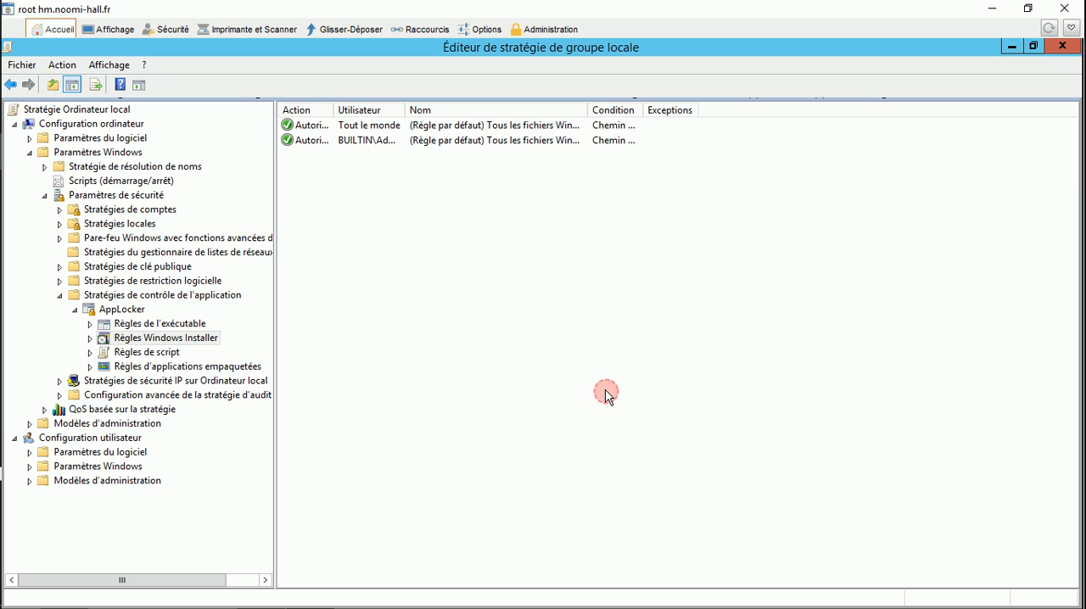
left_click(380, 129)
key("Delete")
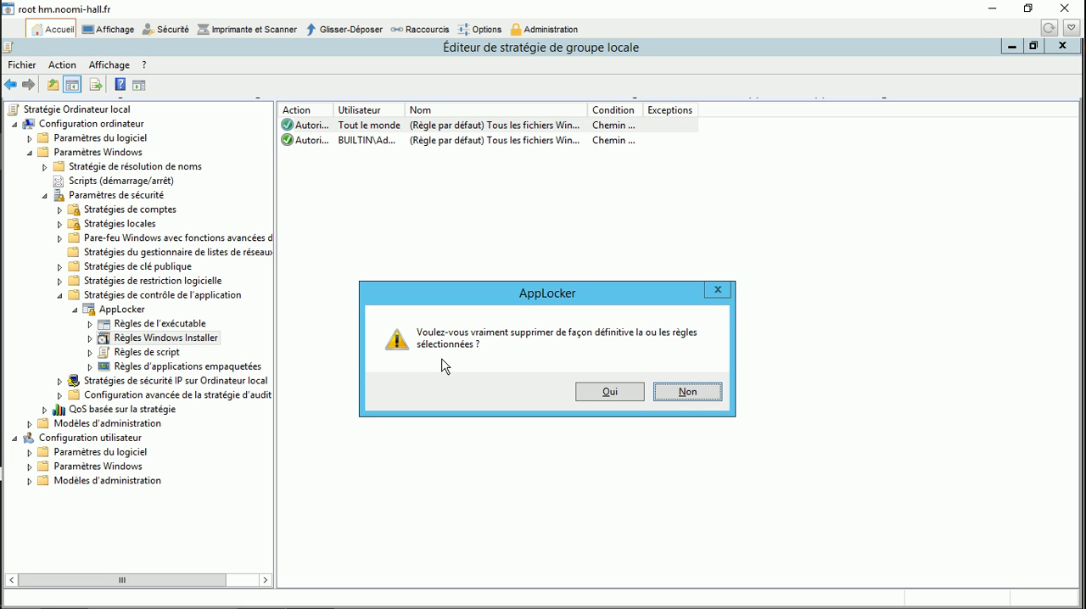
left_click(609, 392)
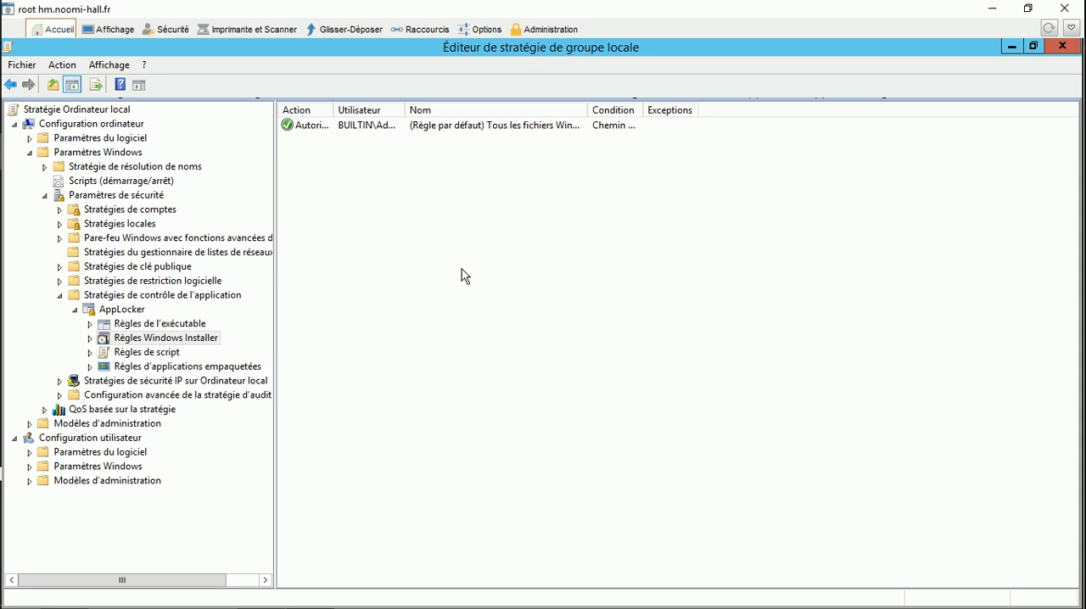
Step: Create the default AppLocker rules for Règles de script
left_click(148, 352)
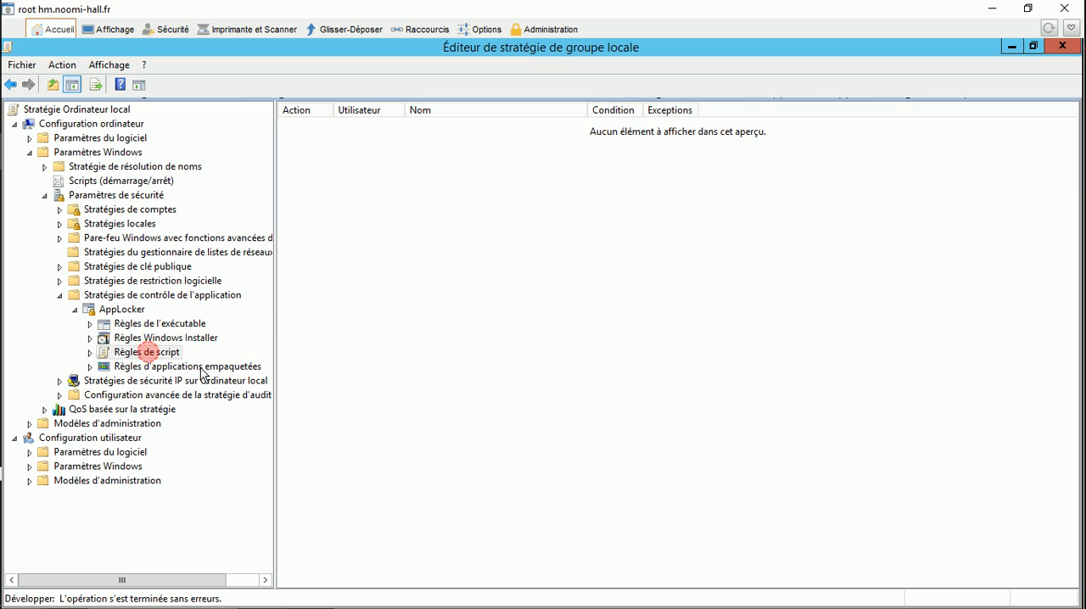
right_click(402, 202)
left_click(484, 244)
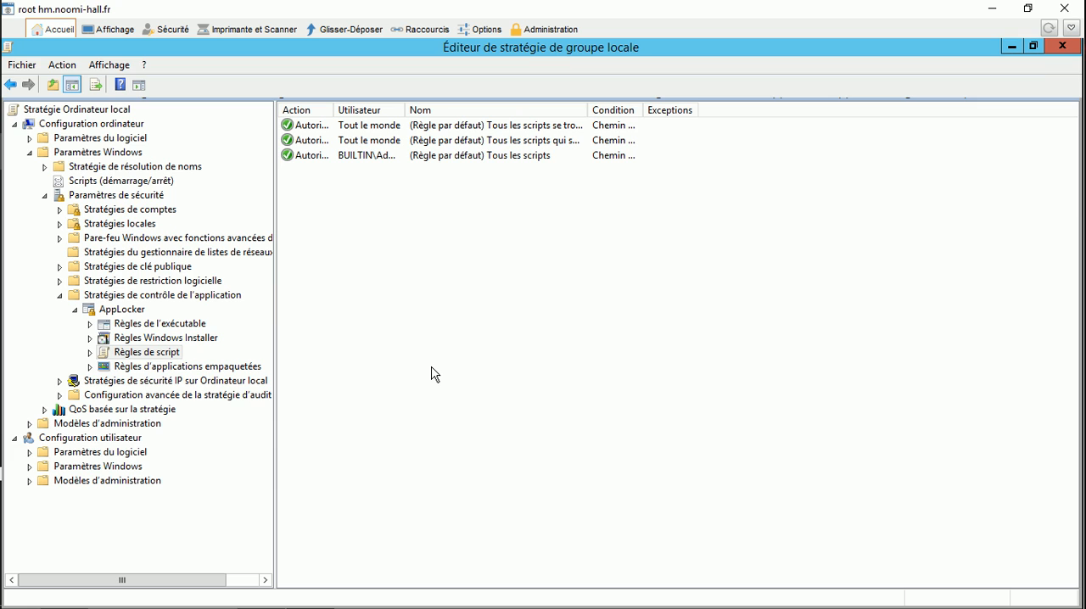
Step: Switch to Server Manager and open the Services console
mouse_move(114, 607)
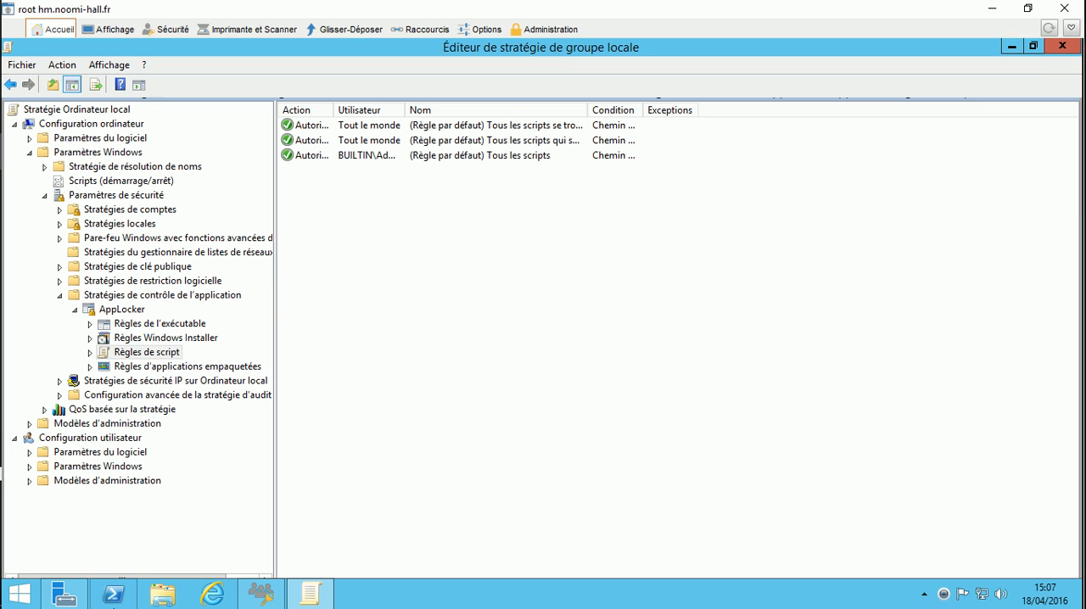
left_click(61, 603)
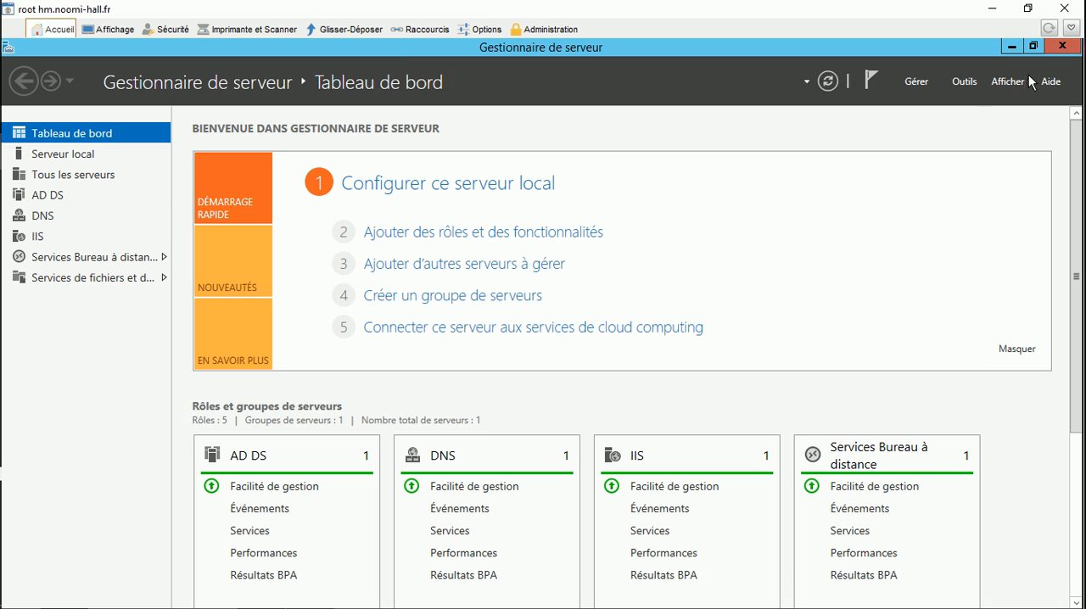
left_click(954, 85)
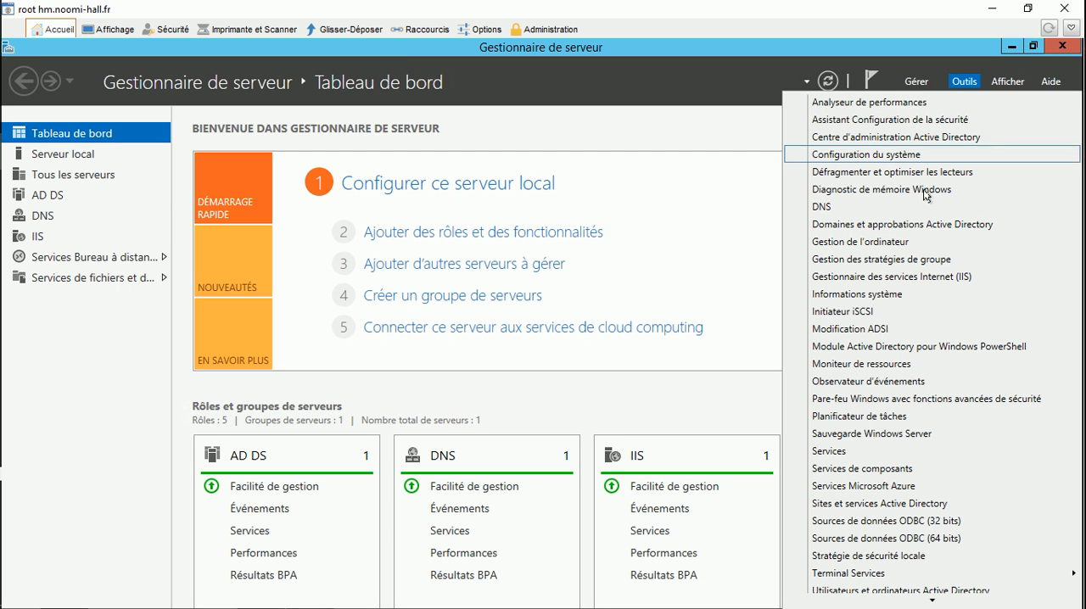
left_click(838, 451)
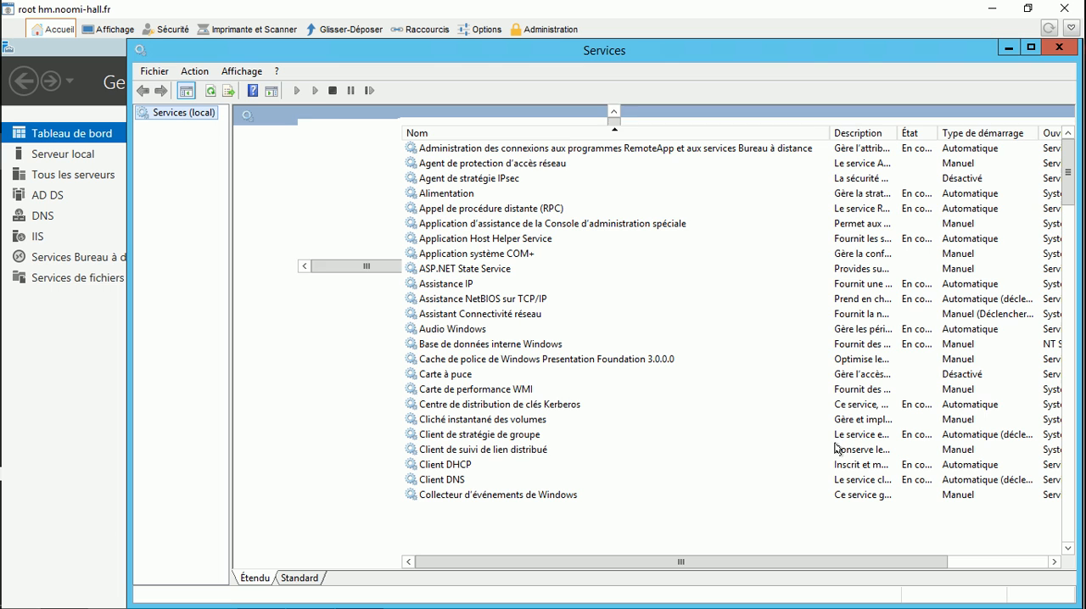
Step: Set the Identité de l'application service's startup type to Automatique, start the service and save its properties
left_click(484, 346)
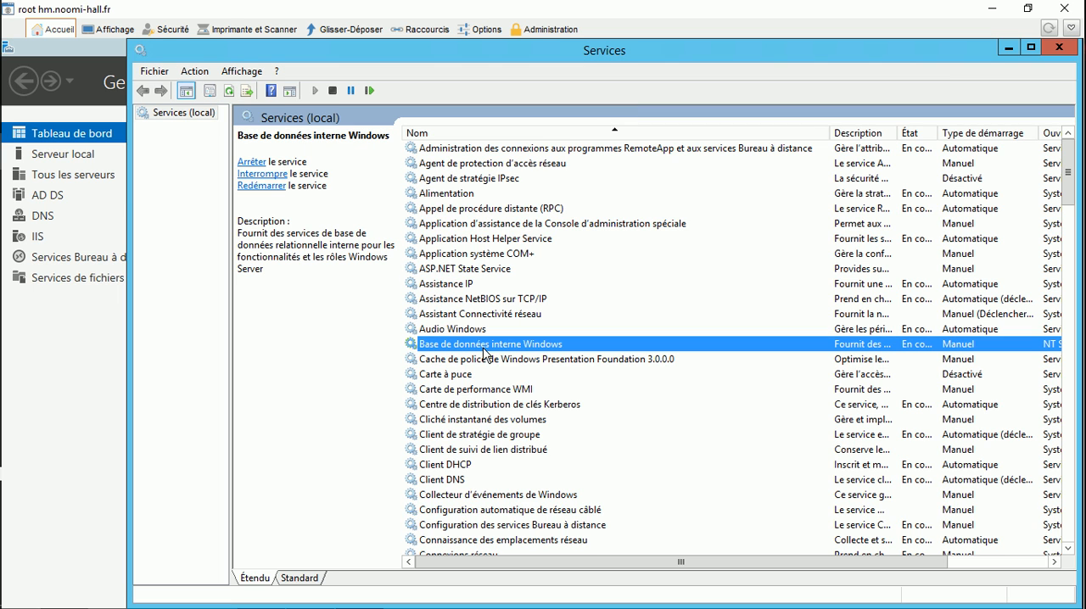
key("i")
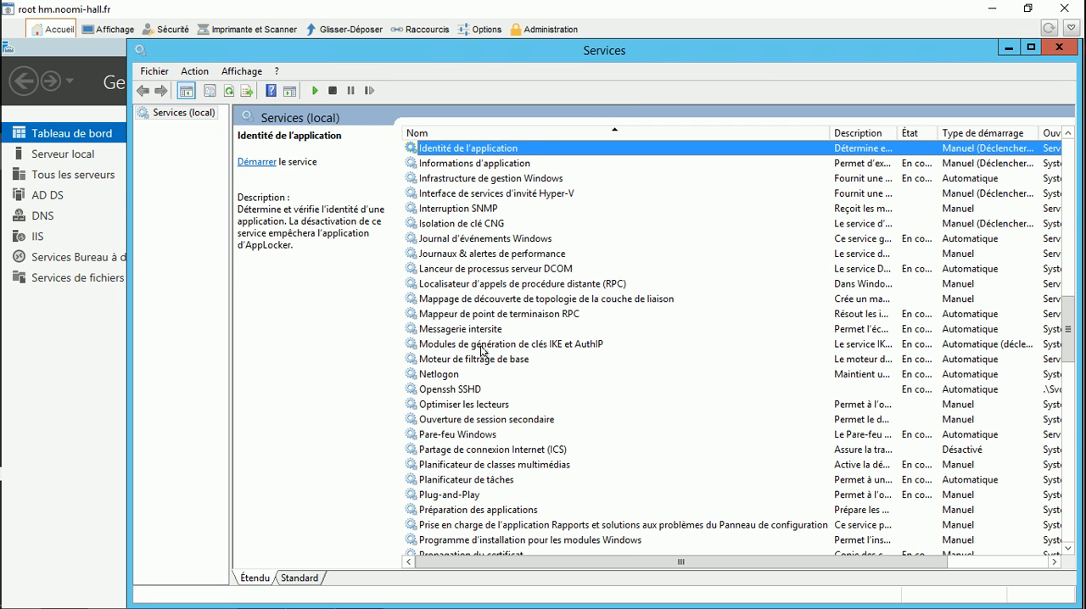
left_click(447, 149)
double_click(447, 148)
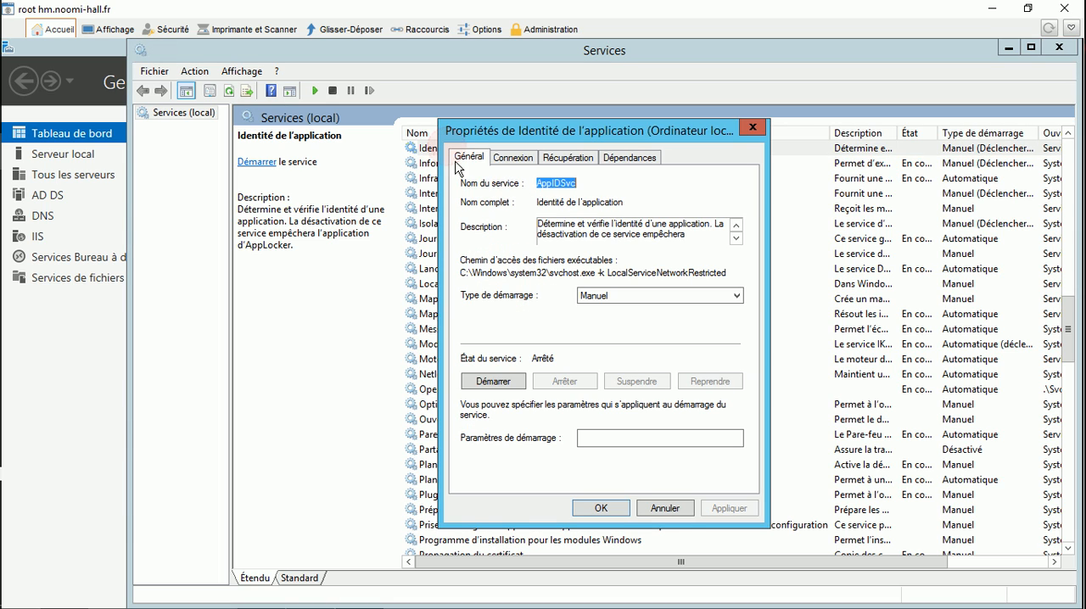
left_click(592, 296)
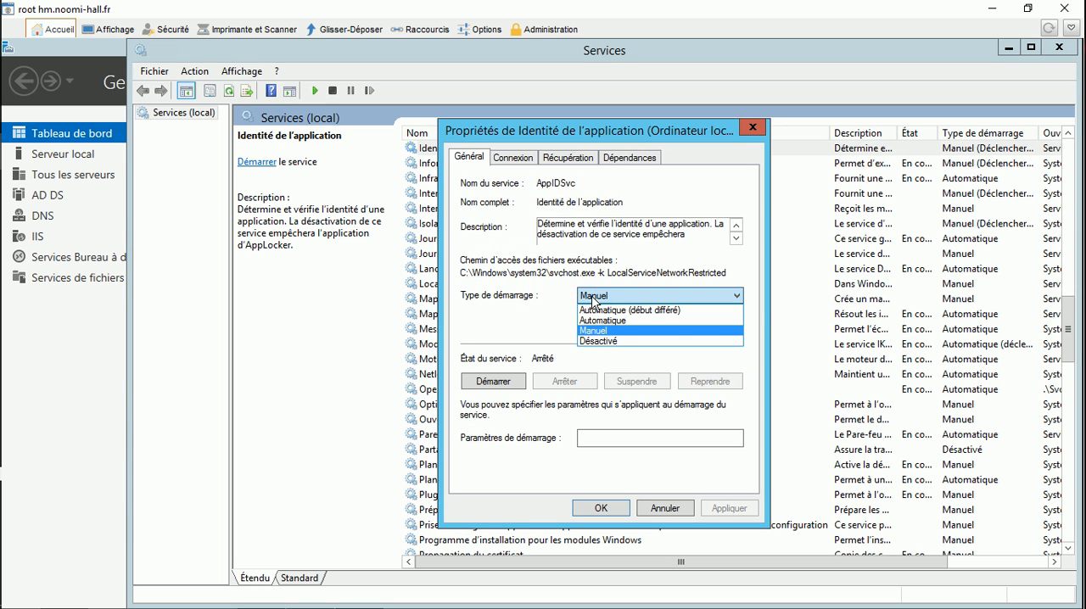
left_click(604, 320)
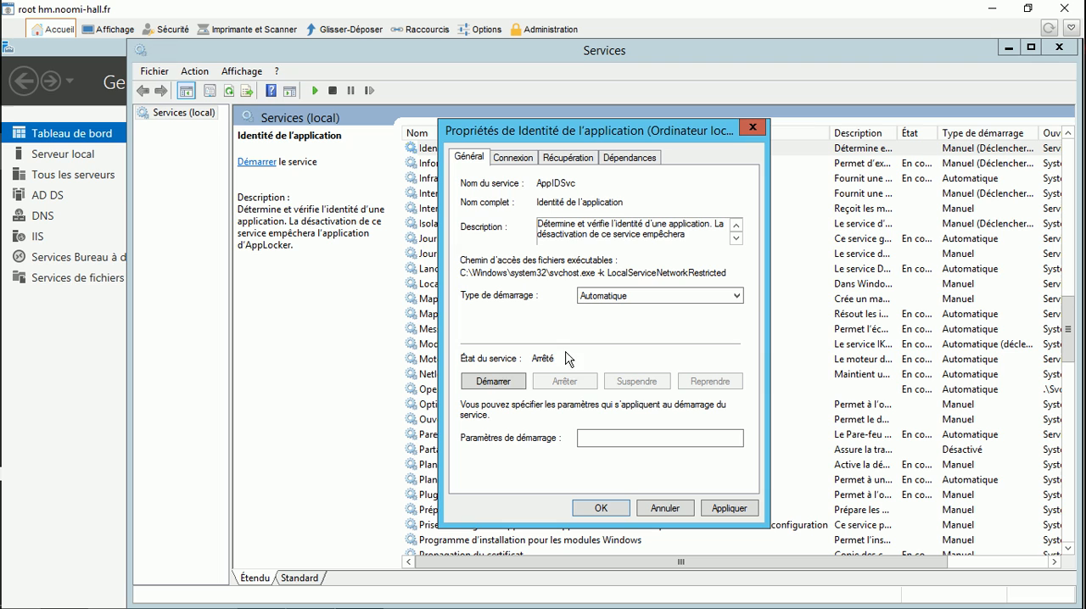
left_click(491, 382)
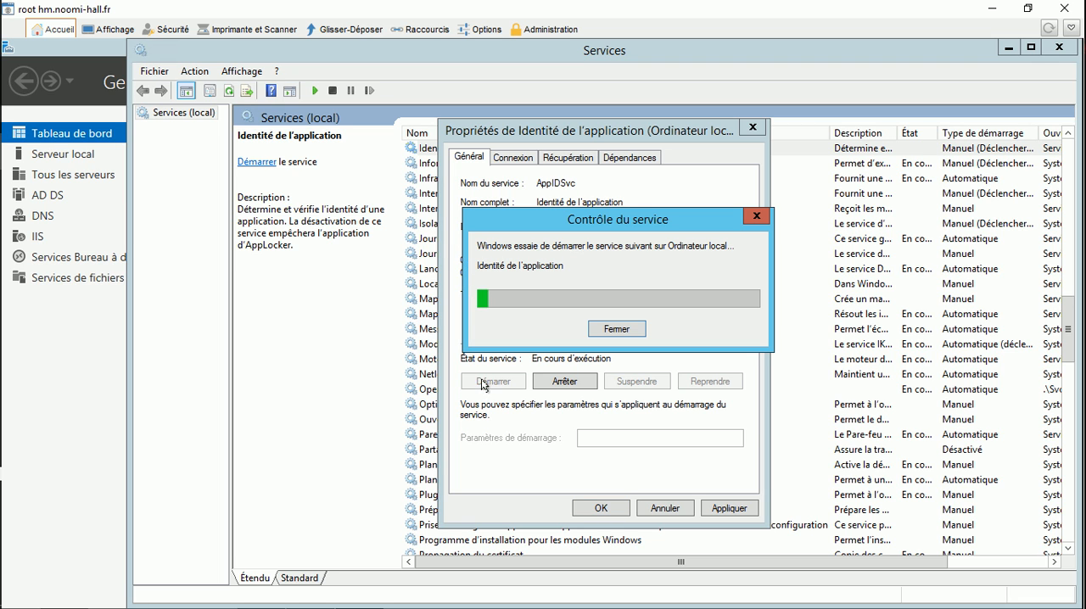
left_click(604, 508)
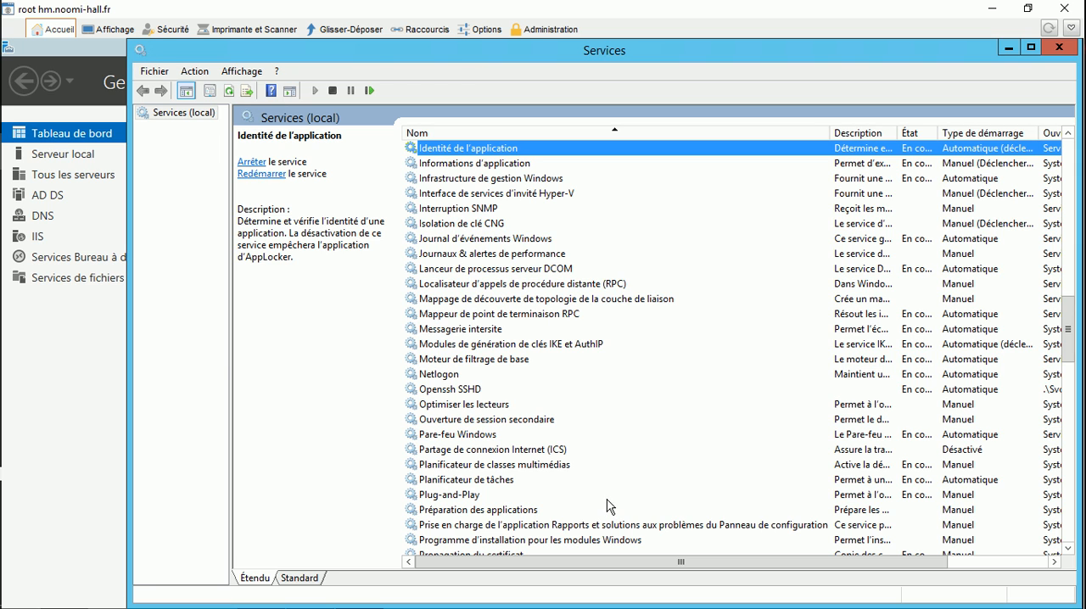
Step: Minimize Services, return to RDS SteadyTune & Security and read the GPO instructions on RDP stream compression and password policies
left_click(1007, 47)
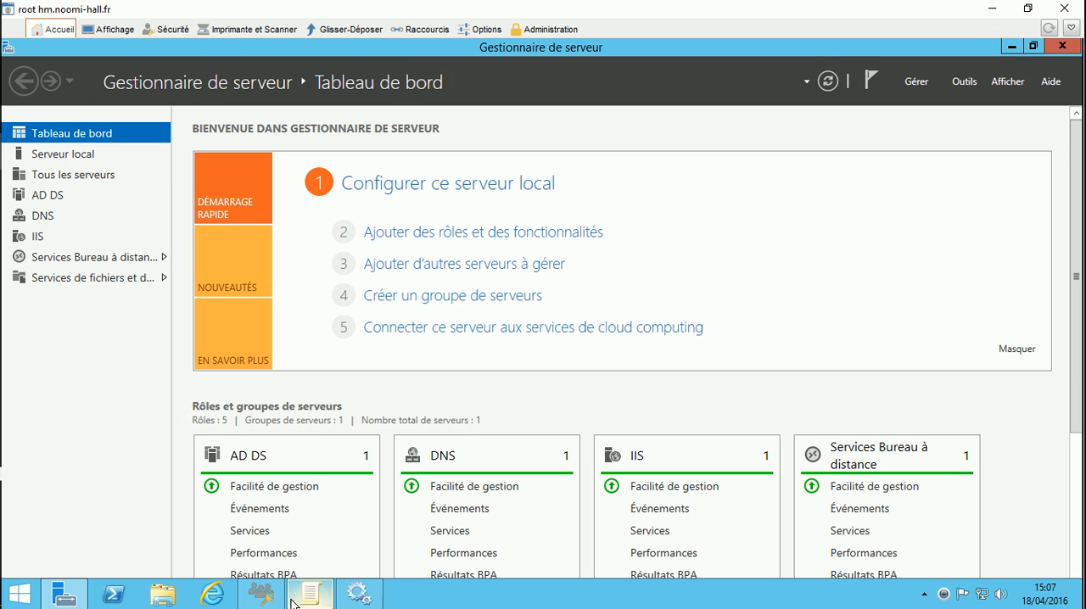
left_click(261, 593)
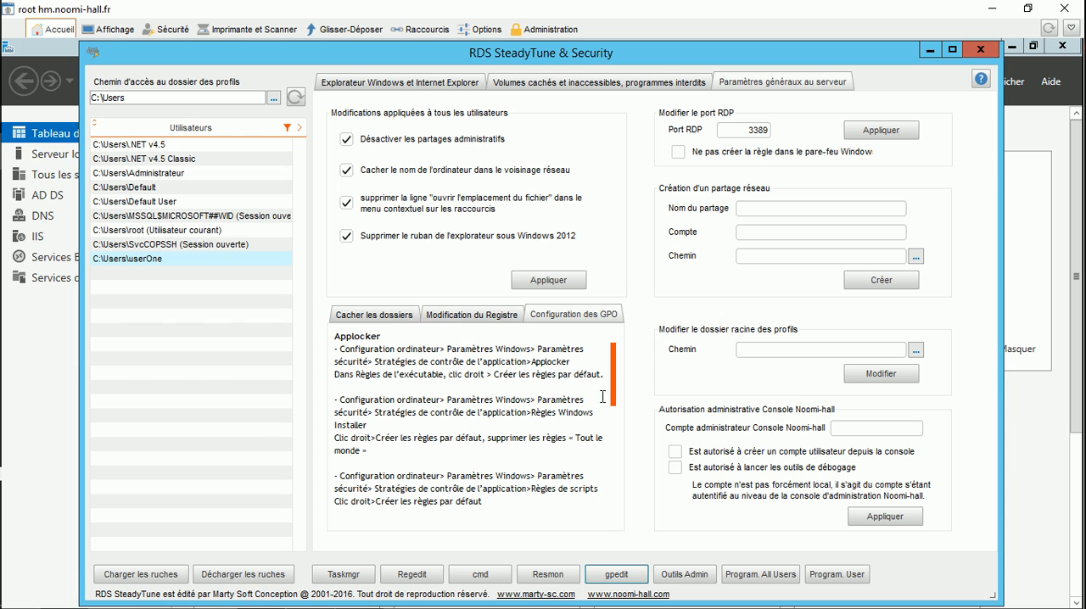
left_click_drag(614, 392, 606, 499)
left_click(423, 410)
left_click_drag(613, 483, 613, 446)
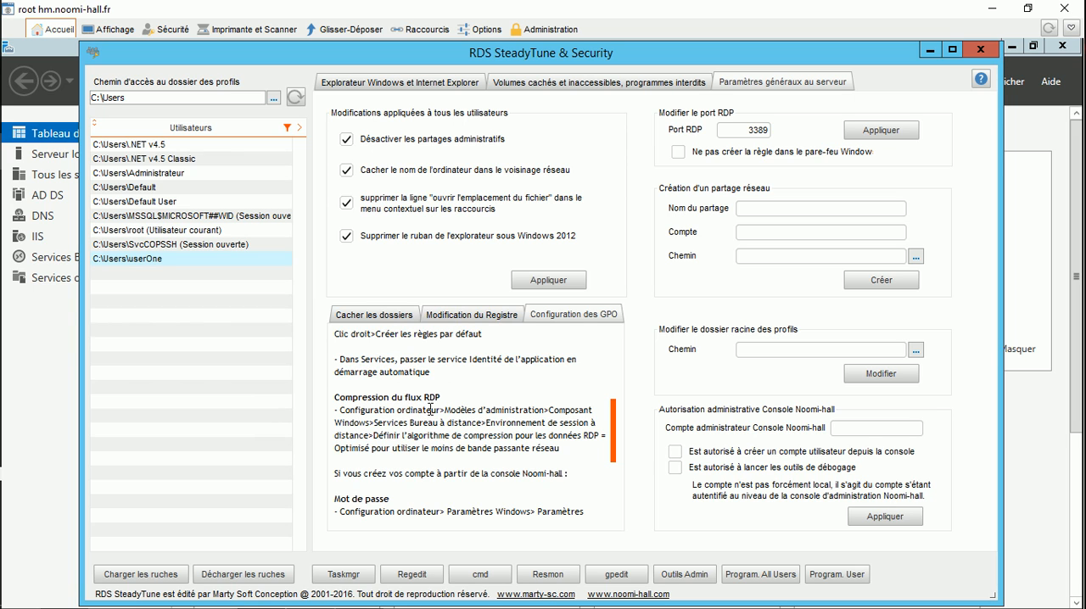
left_click_drag(617, 458, 612, 507)
left_click(465, 425)
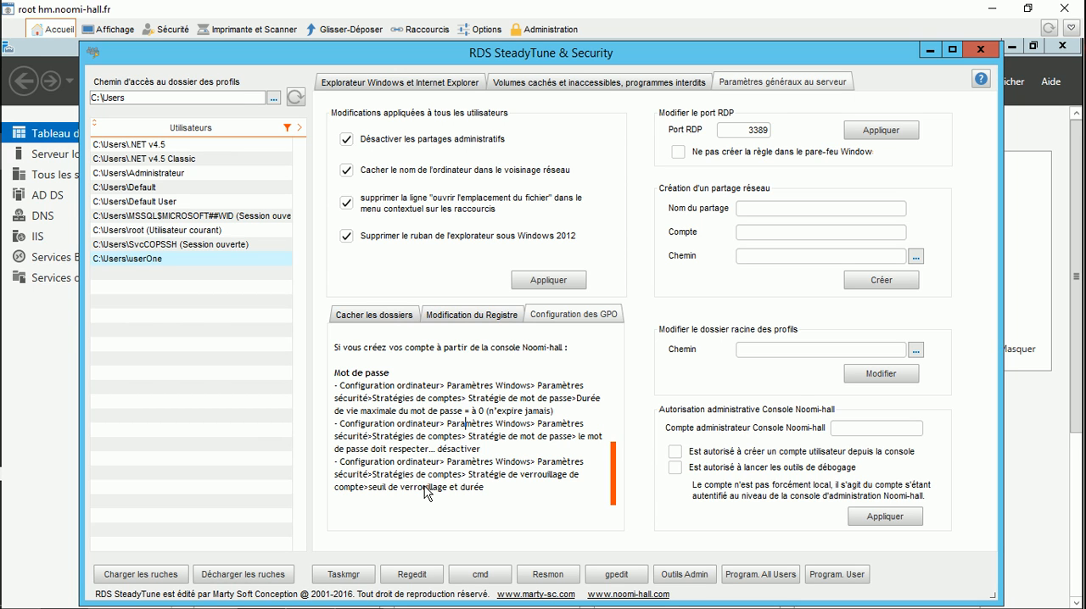
Step: Open the all-users Start Menu Programs folder and try to open the same folder for userOne
left_click(740, 579)
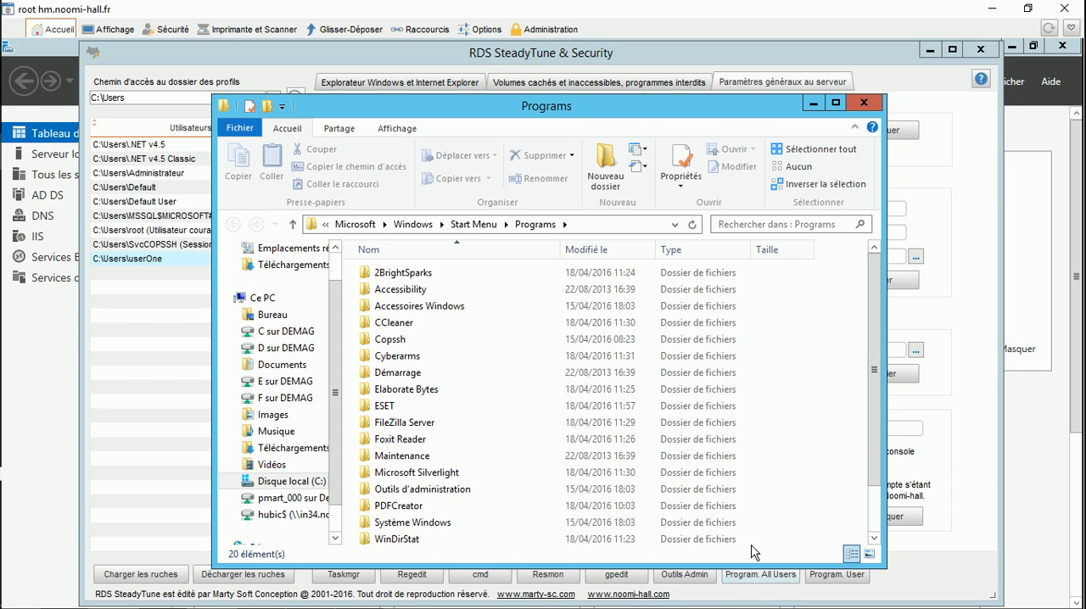
left_click_drag(597, 103, 386, 50)
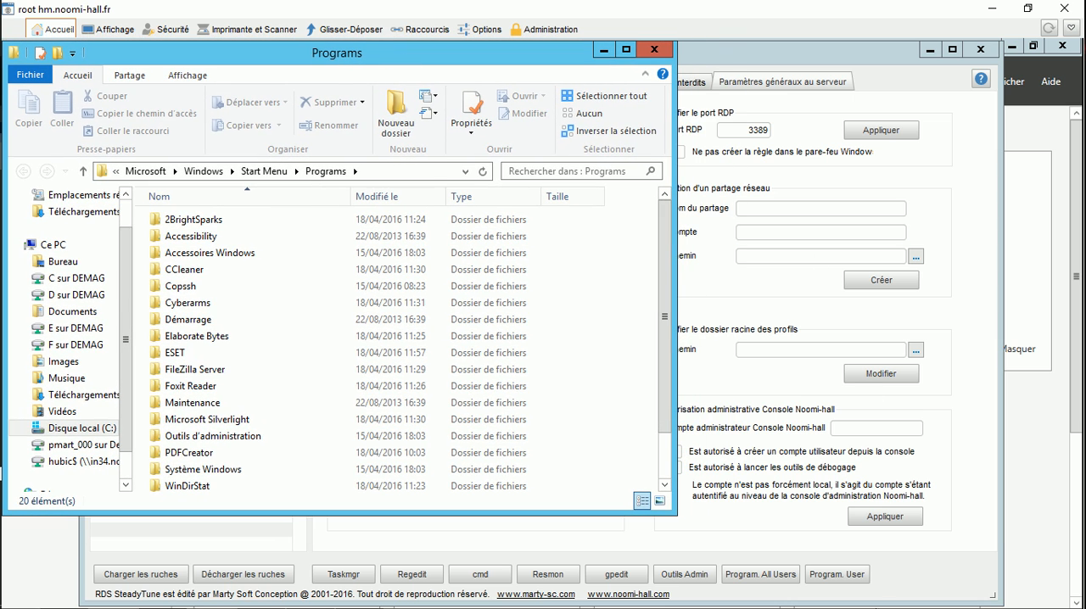
left_click(835, 575)
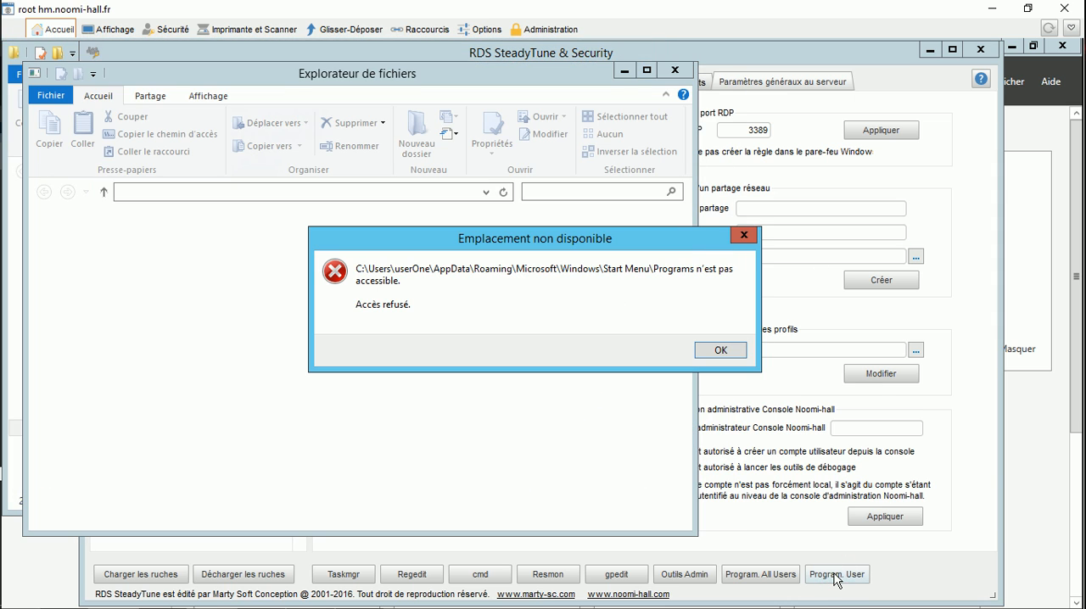
left_click(720, 351)
left_click(720, 355)
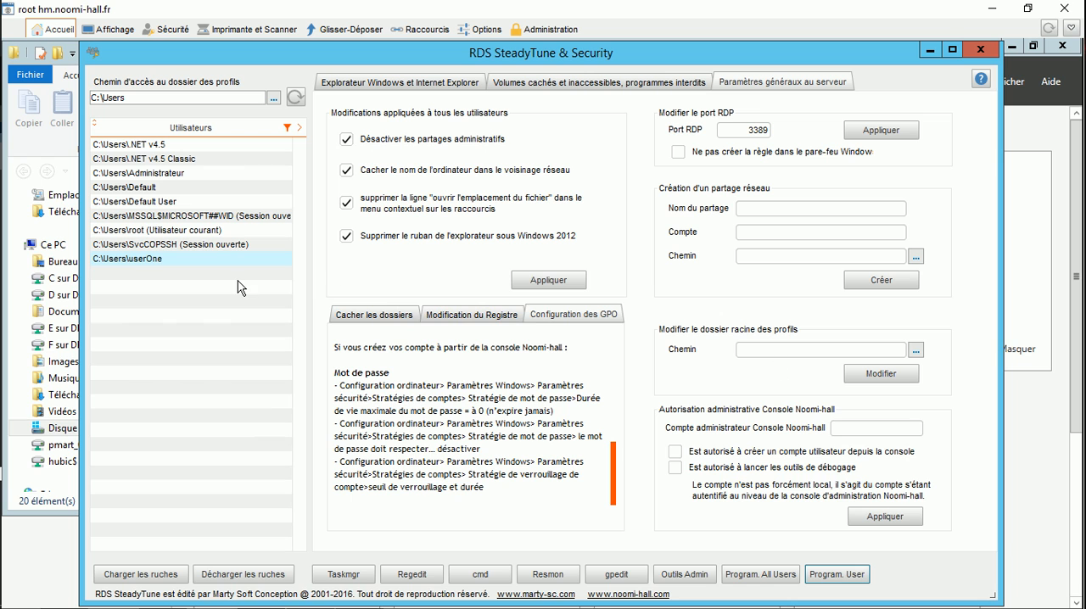
Step: Browse to Disque local (C:) in the all-users Programs window and turn on the display of hidden items
left_click(163, 595)
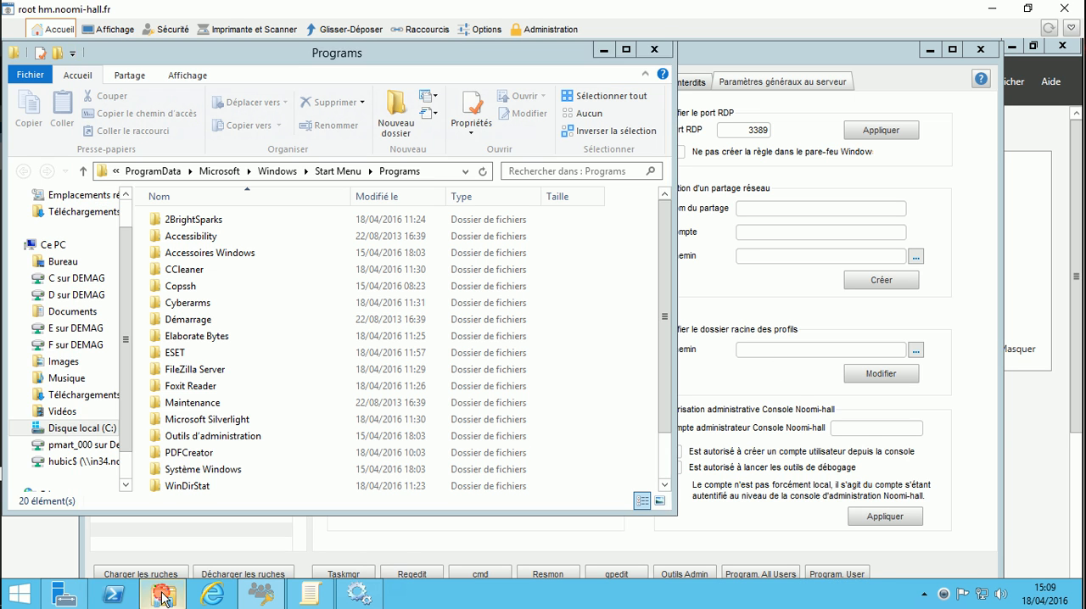
left_click(69, 427)
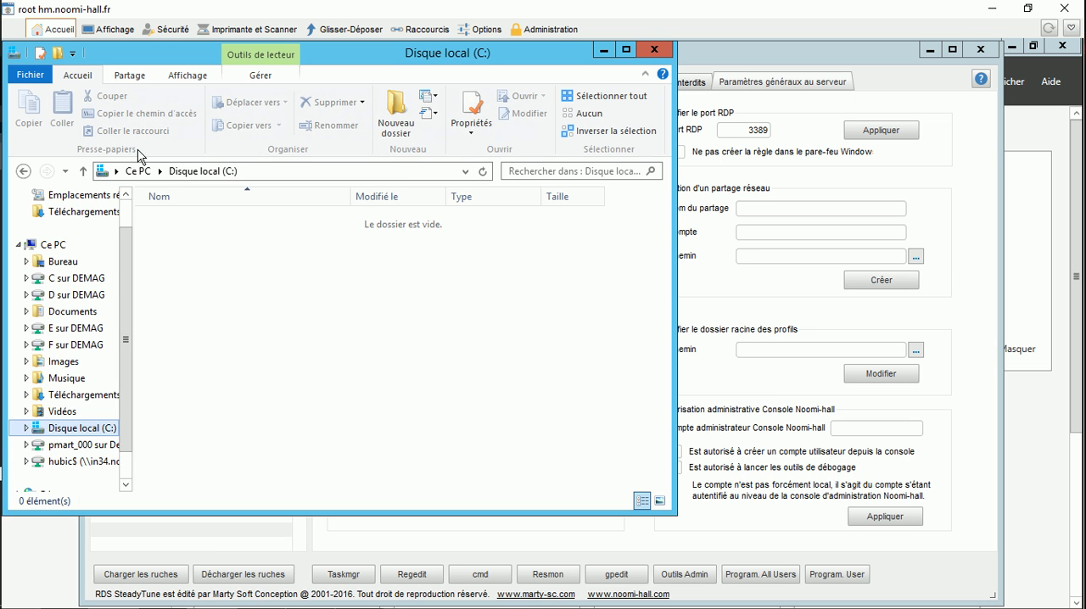
left_click(177, 76)
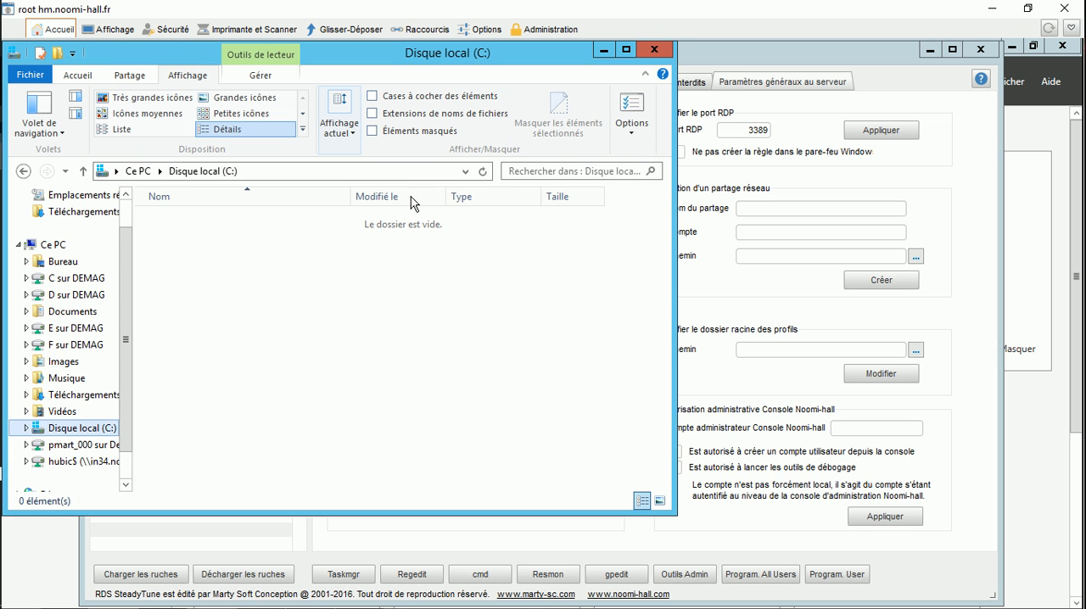
left_click(394, 133)
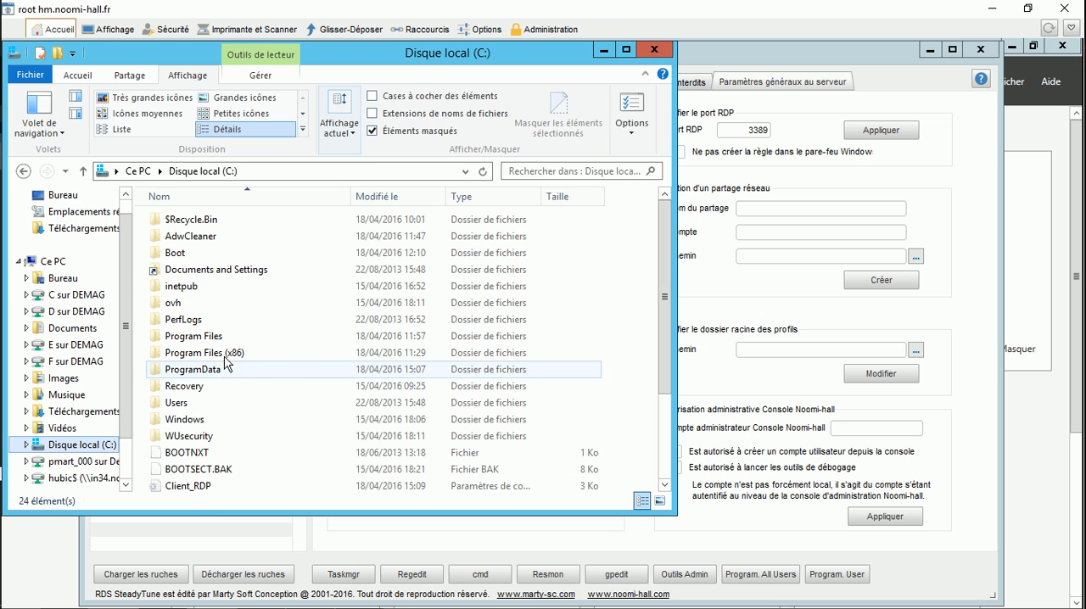
Step: Open C:\Users\userOne, grant permanent access to the folder and minimize its window
double_click(186, 405)
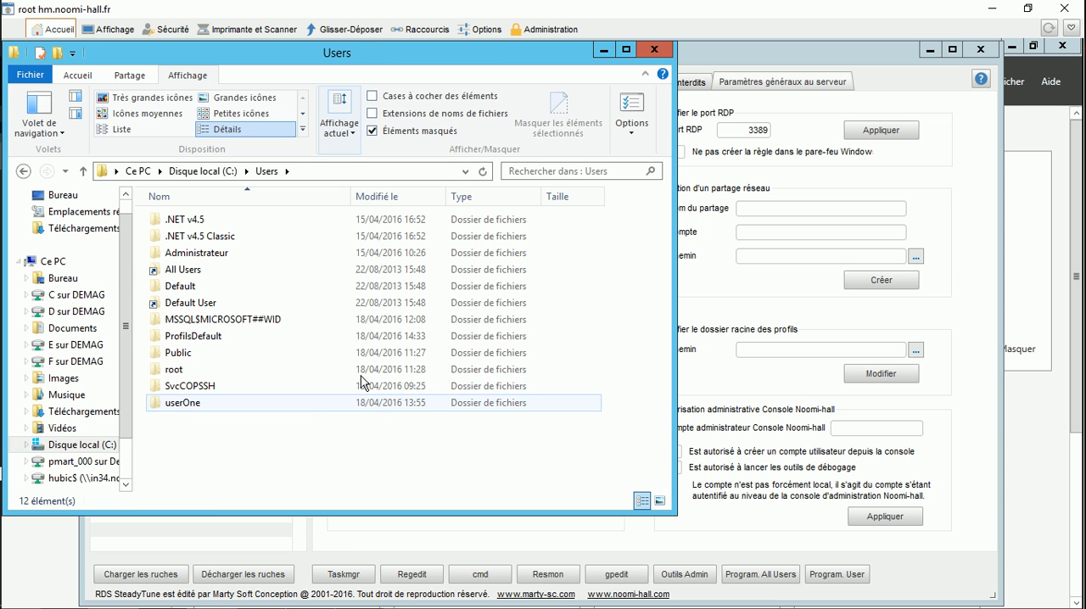
double_click(194, 405)
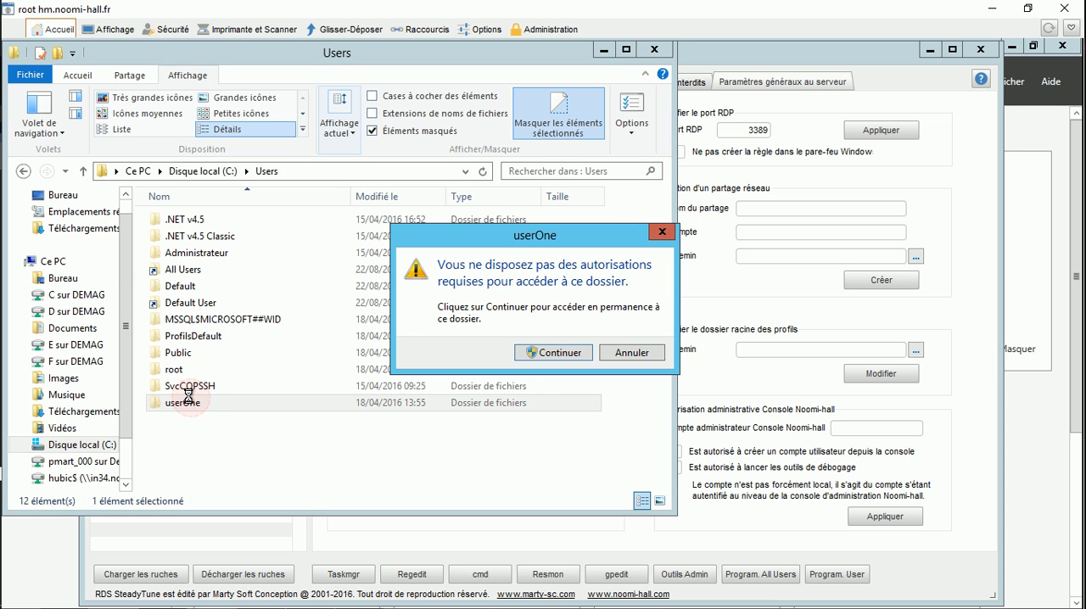
left_click(551, 353)
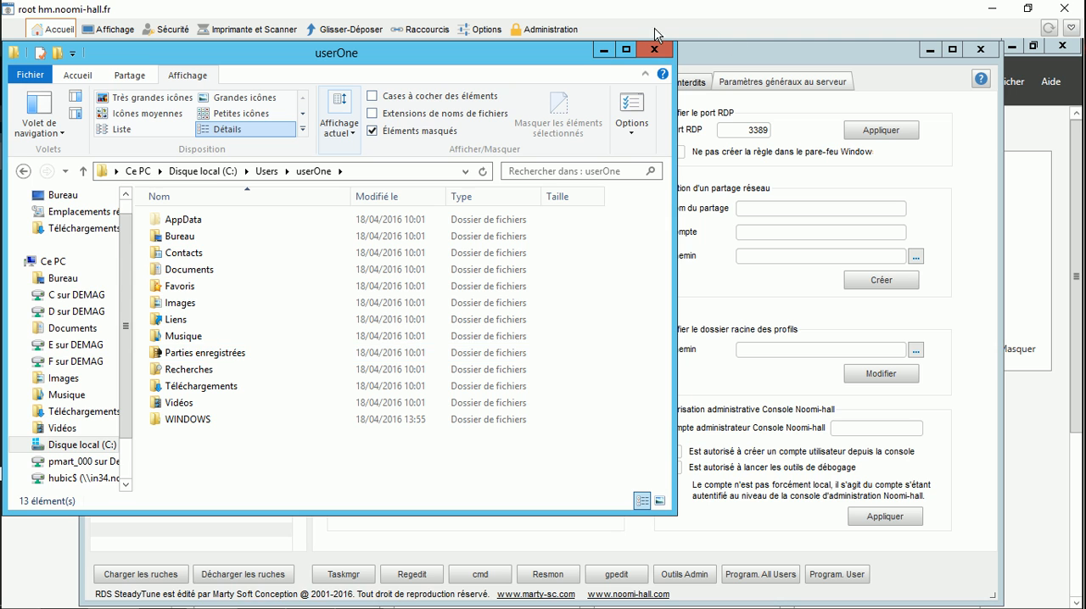
left_click(604, 51)
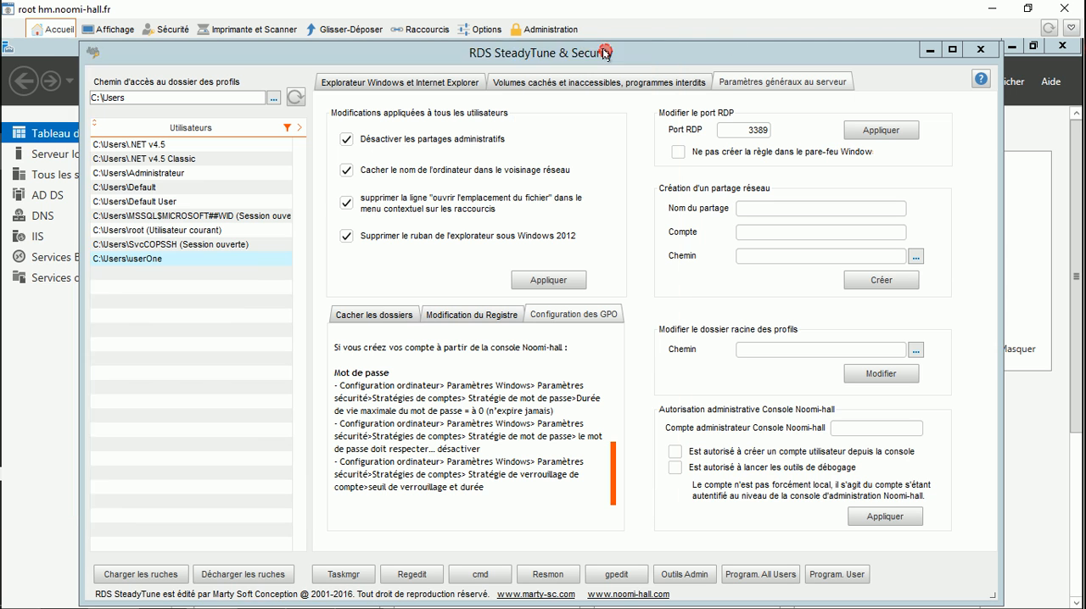
Step: Set up userOne's and the all-users Start Menu Programs folders side by side, closing the userOne profile folder window
left_click(836, 575)
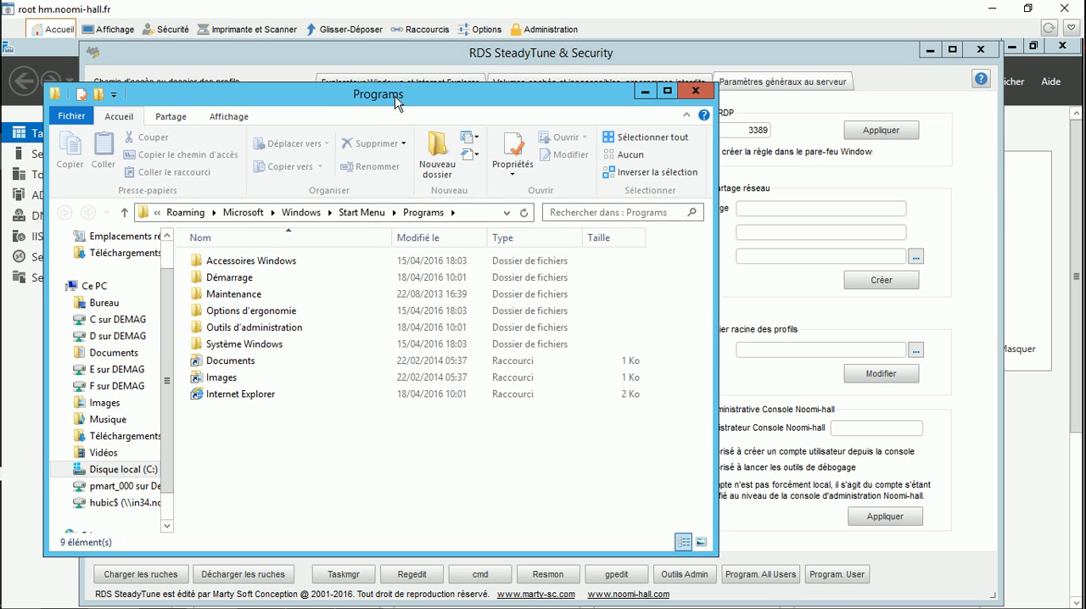
left_click_drag(396, 95, 755, 70)
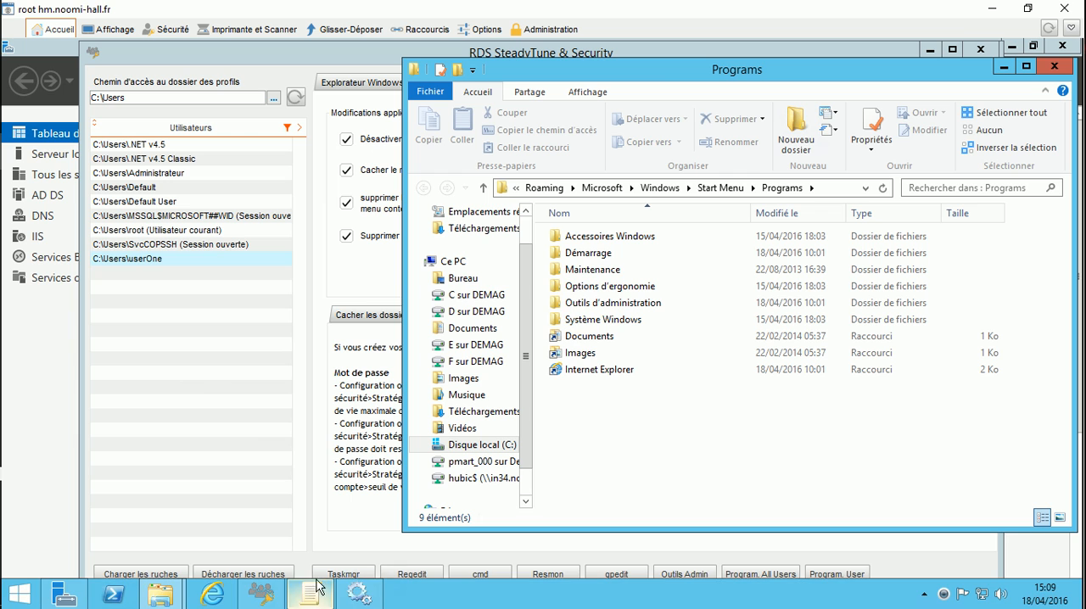
mouse_move(166, 599)
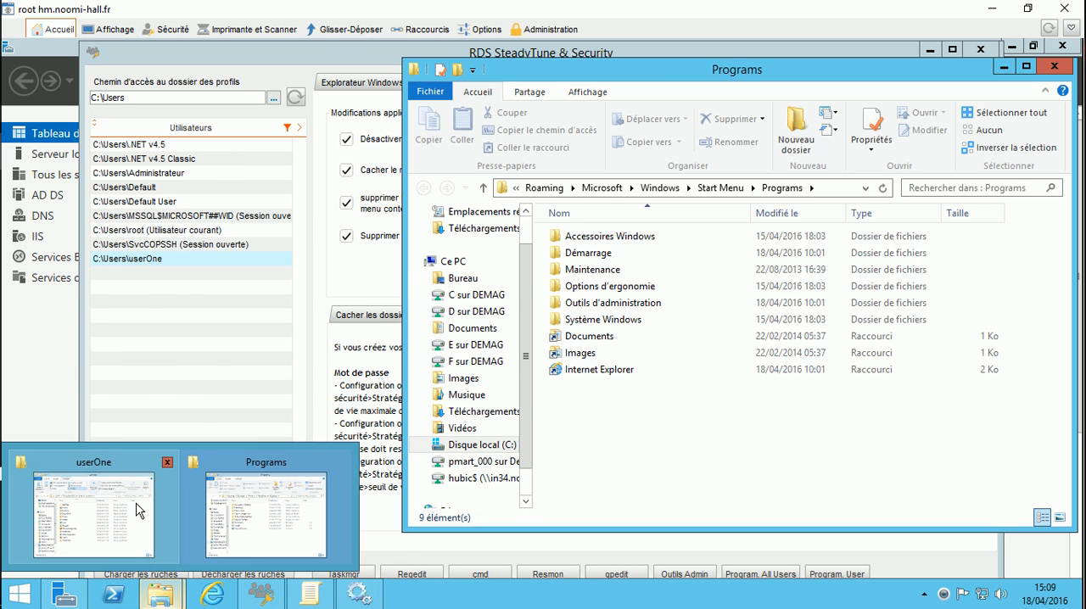
mouse_move(219, 509)
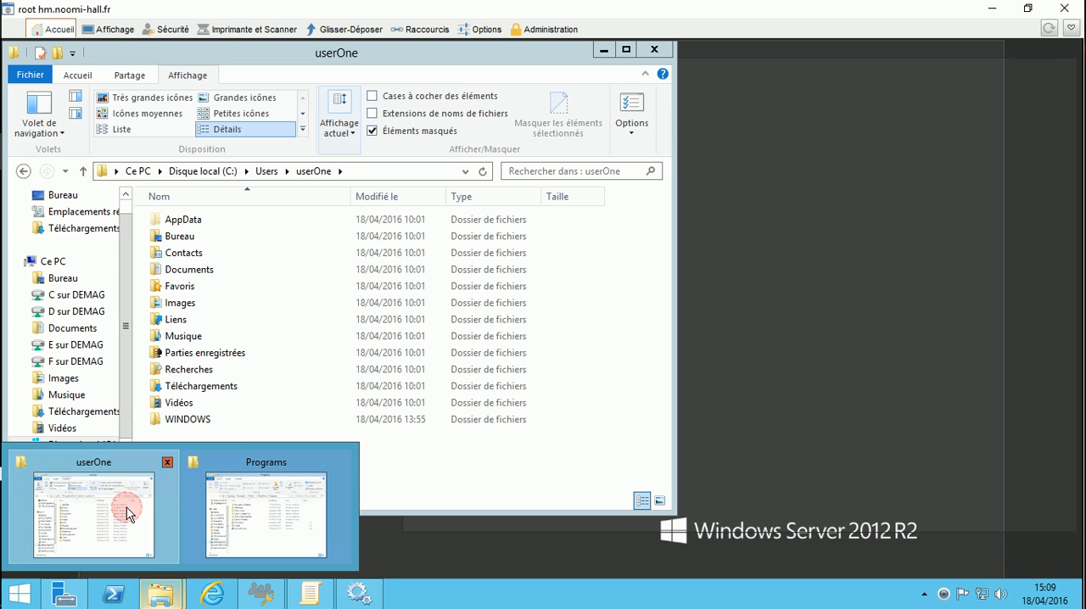
left_click(126, 507)
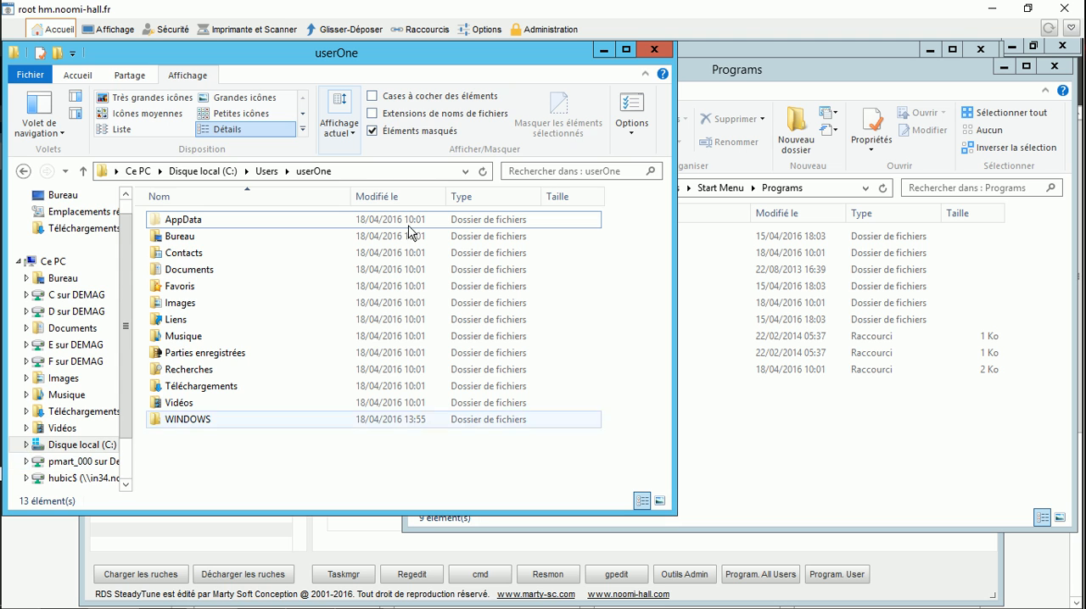
left_click(651, 51)
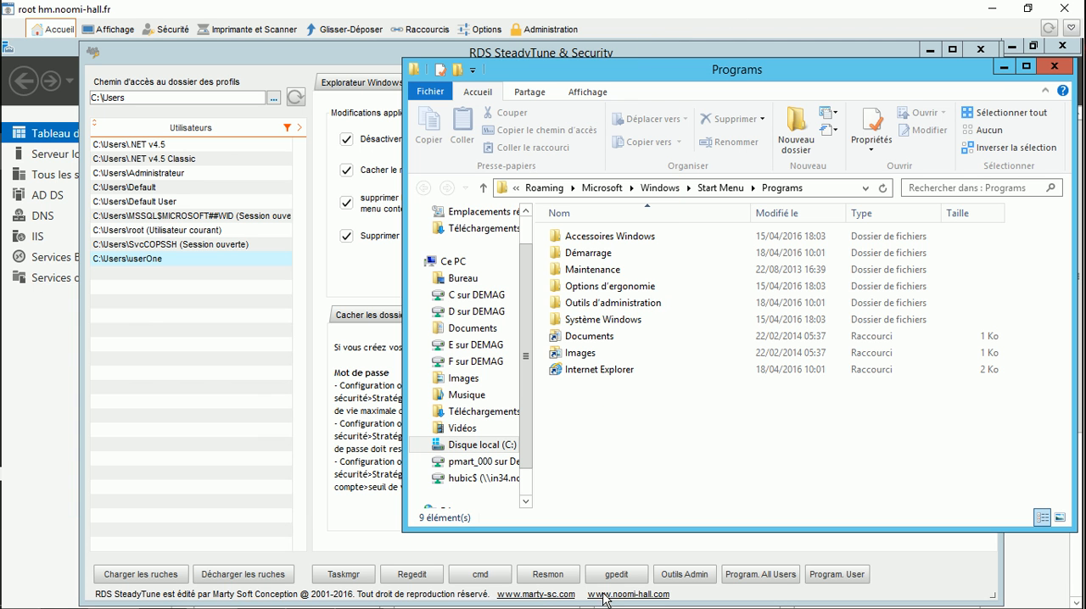
left_click(743, 576)
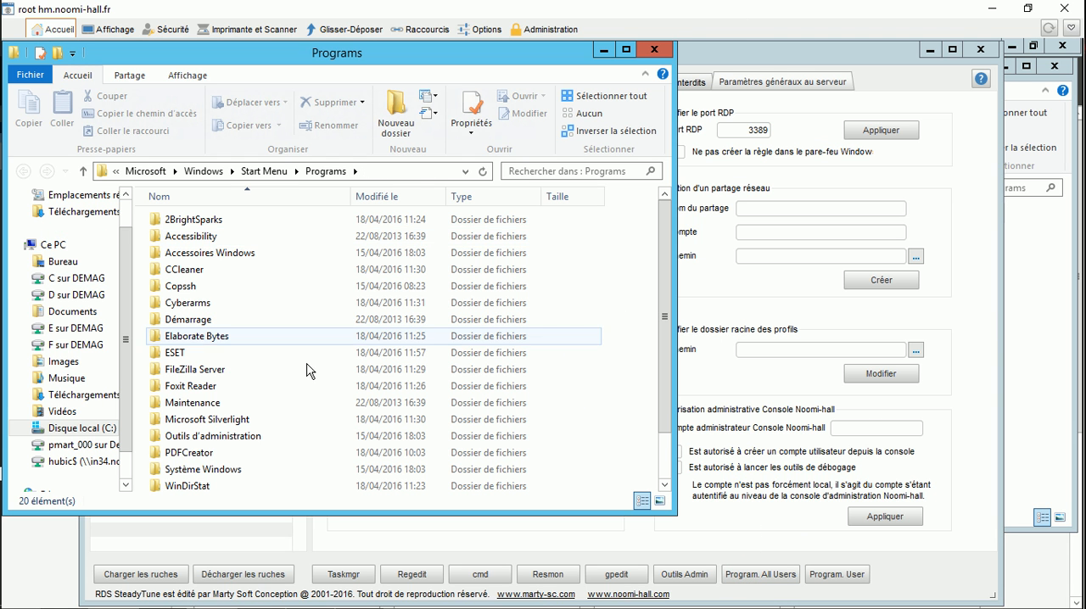
left_click_drag(553, 514, 555, 608)
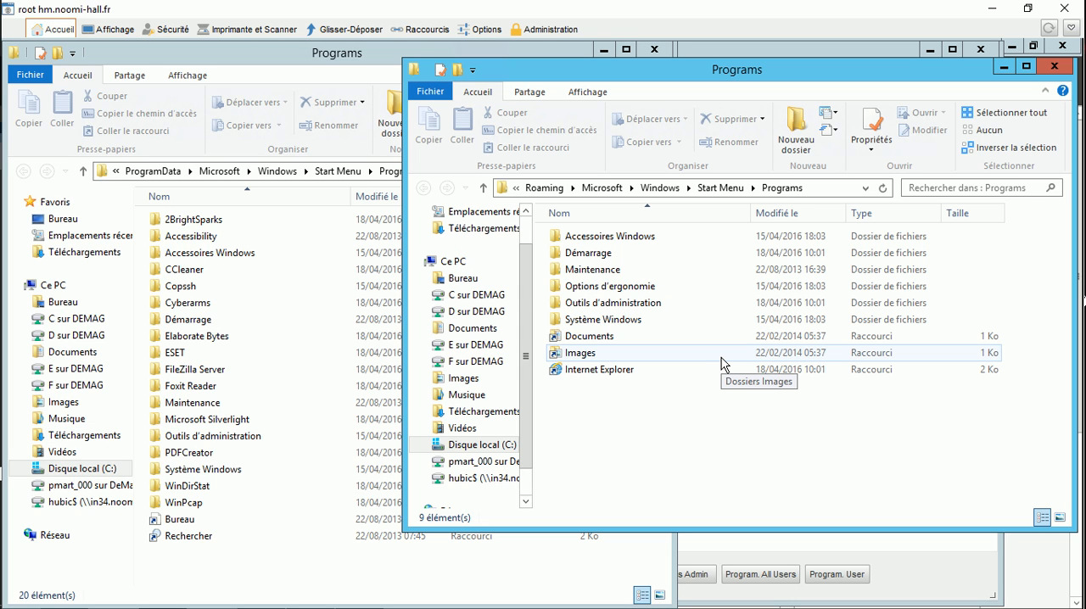
Step: Copy the Bureau and Rechercher shortcuts from the all-users Programs folder into userOne's Programs folder
left_click(176, 536)
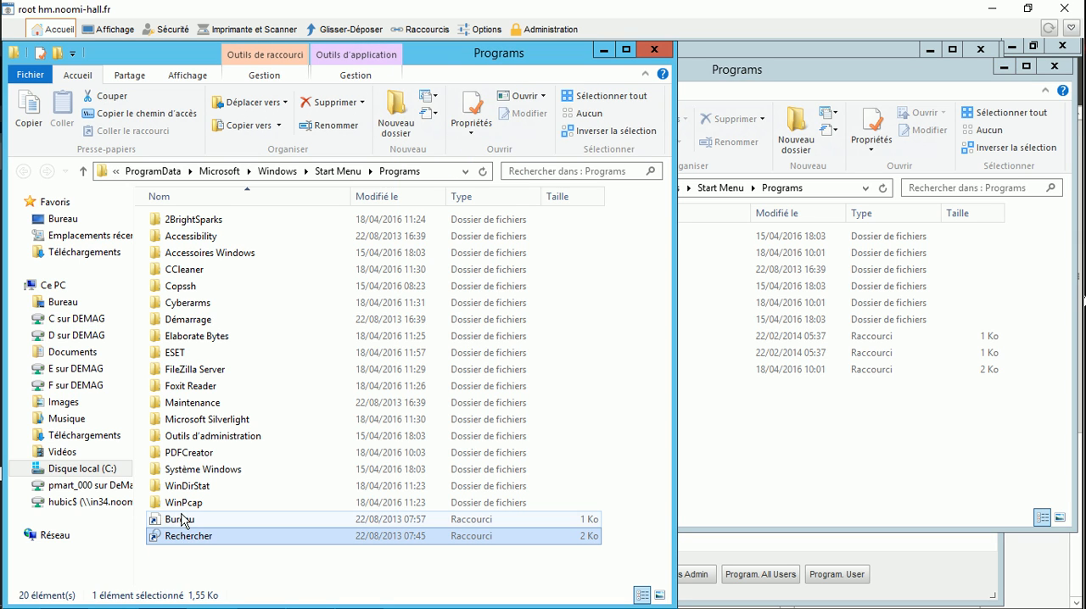
left_click(181, 520, "ctrl")
left_click_drag(179, 525, 829, 448)
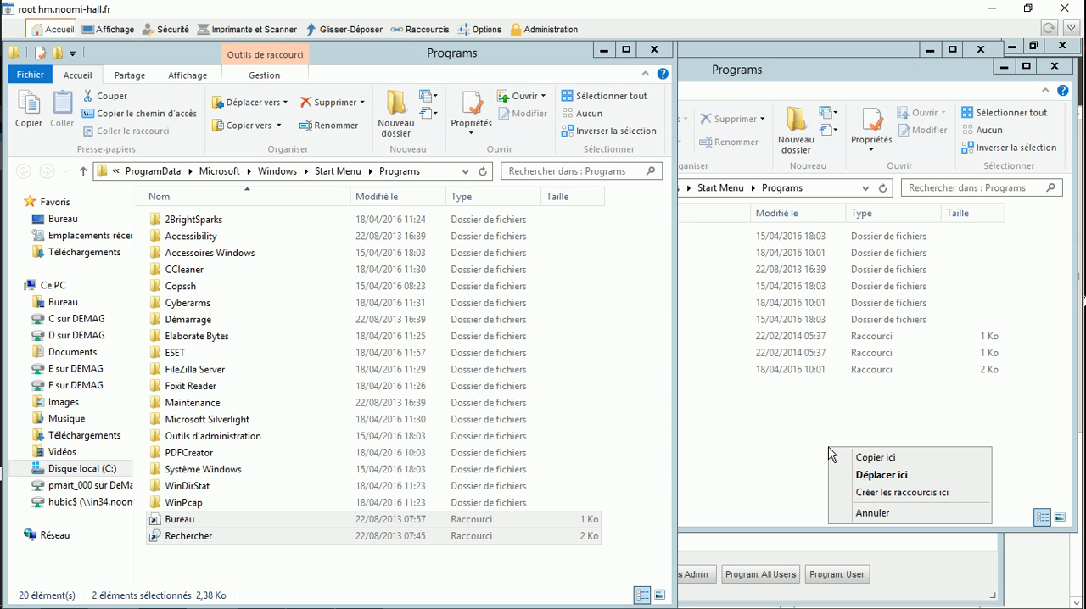
left_click(874, 458)
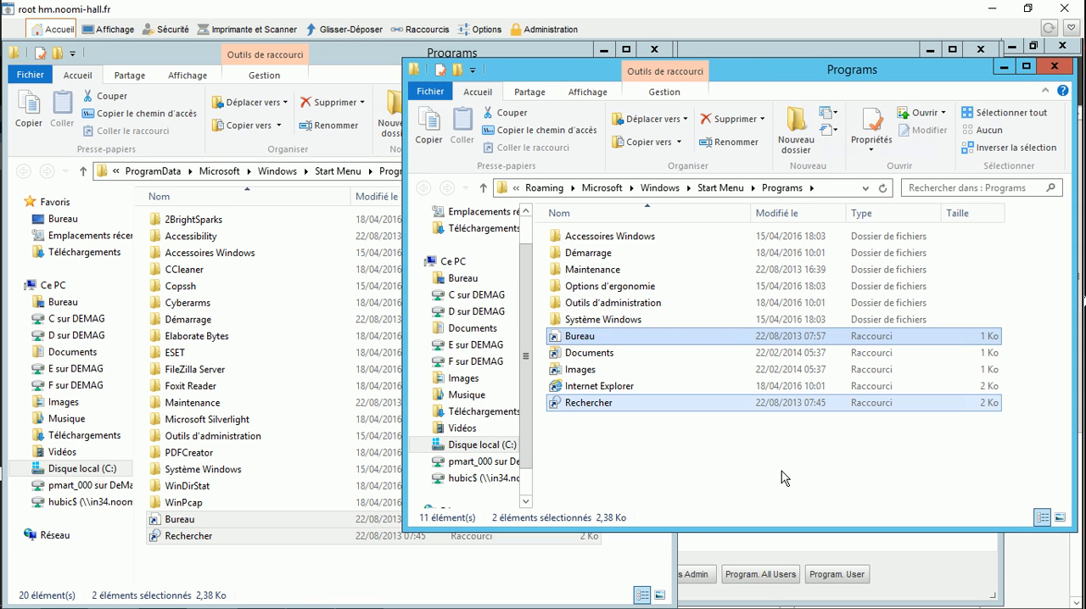
Step: Copy the Foxit Reader folder from the all-users Programs folder into userOne's Programs folder
left_click(181, 387)
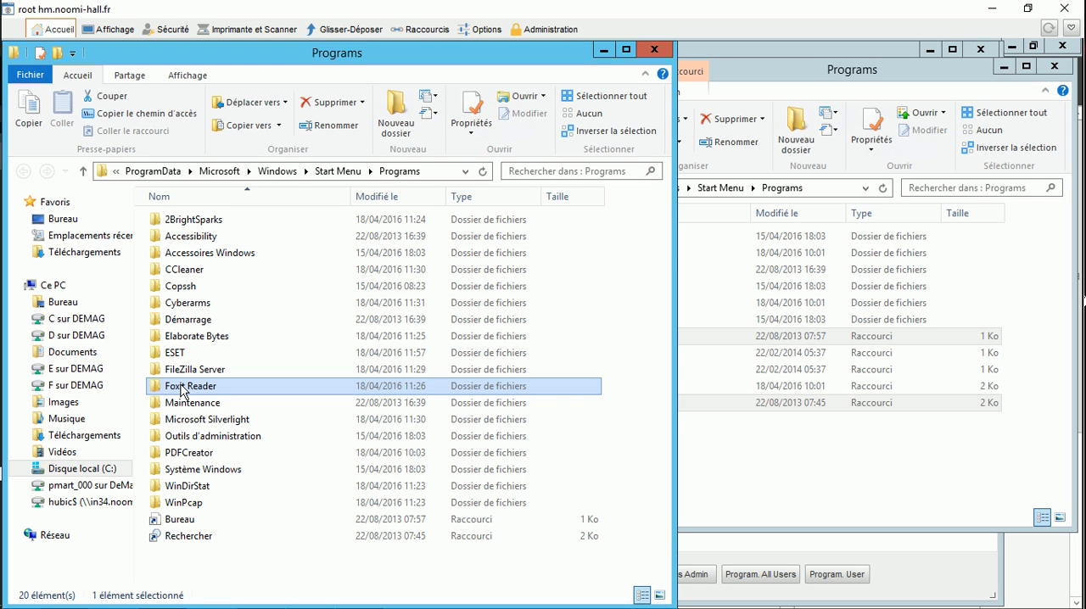
left_click_drag(181, 392, 828, 499)
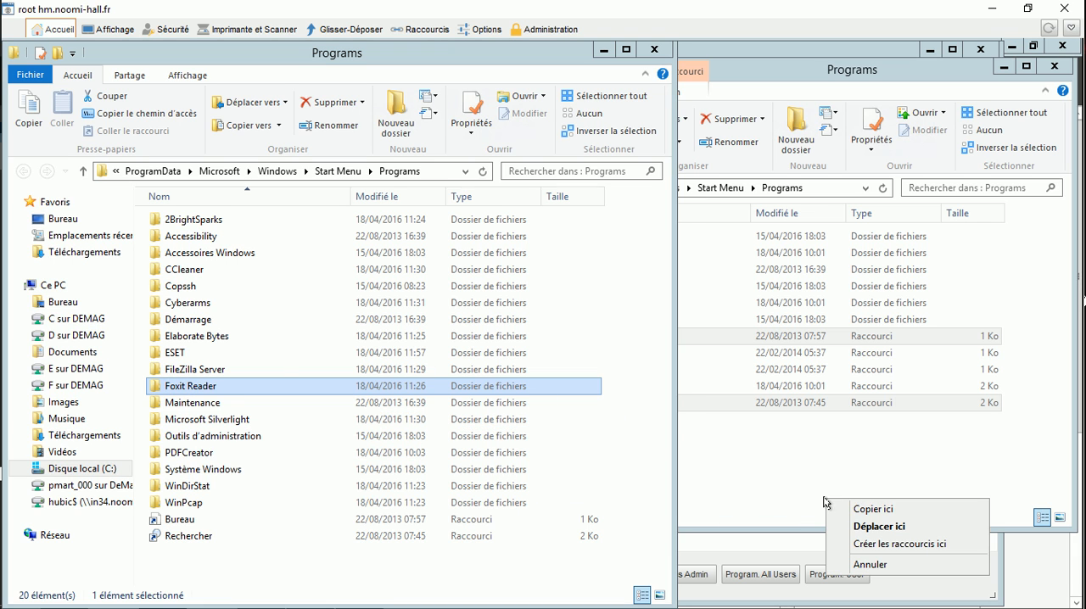
left_click(870, 509)
left_click(740, 480)
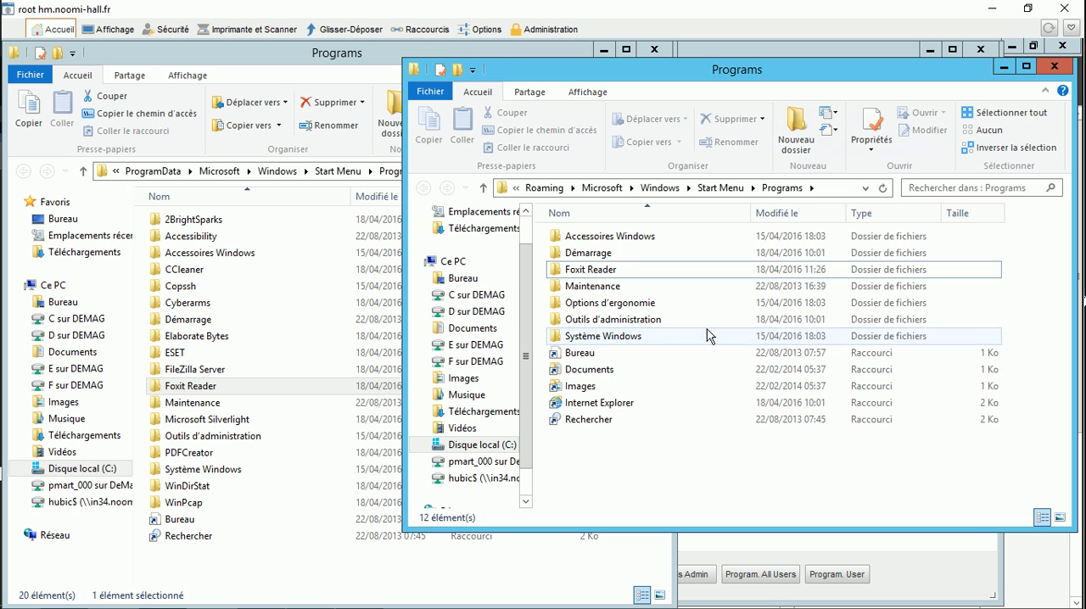
Step: Delete the Maintenance, Système Windows and Outils d'administration folders from userOne's Programs folder
left_click(604, 286)
key("Delete")
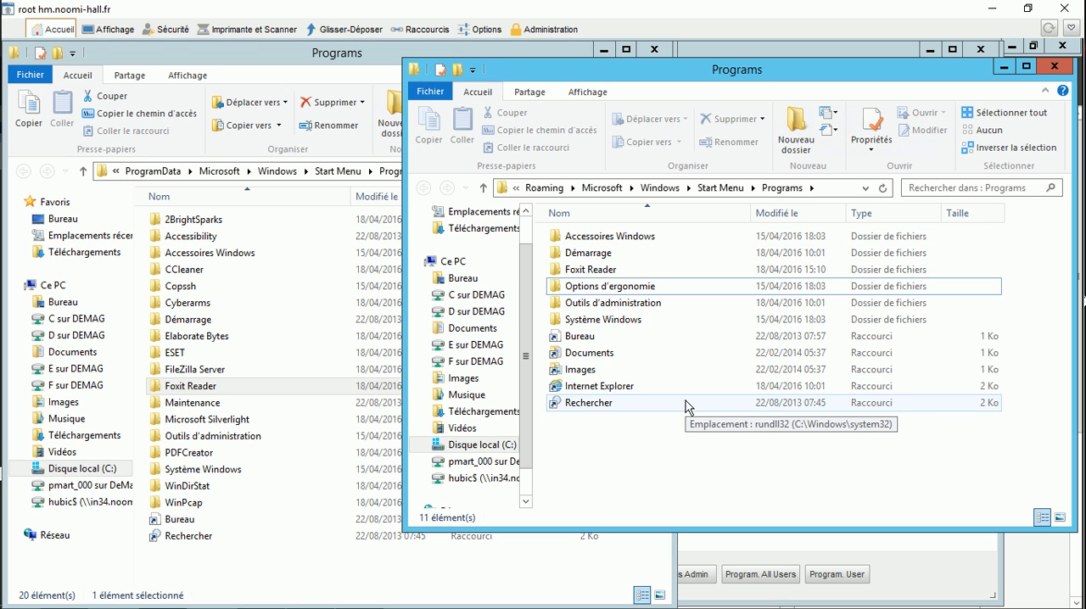
left_click(634, 322)
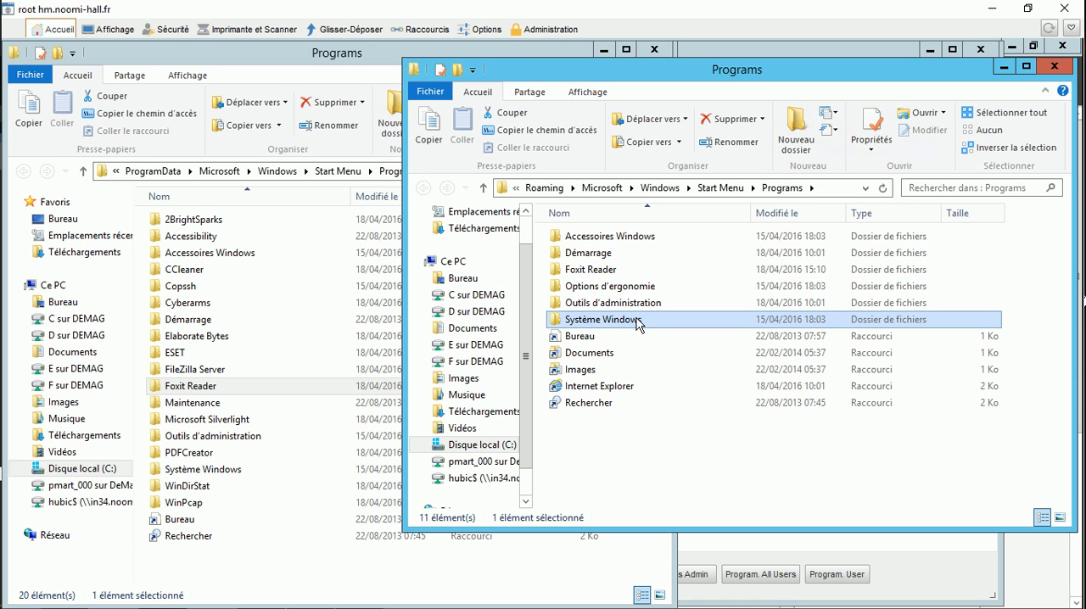
key("Delete")
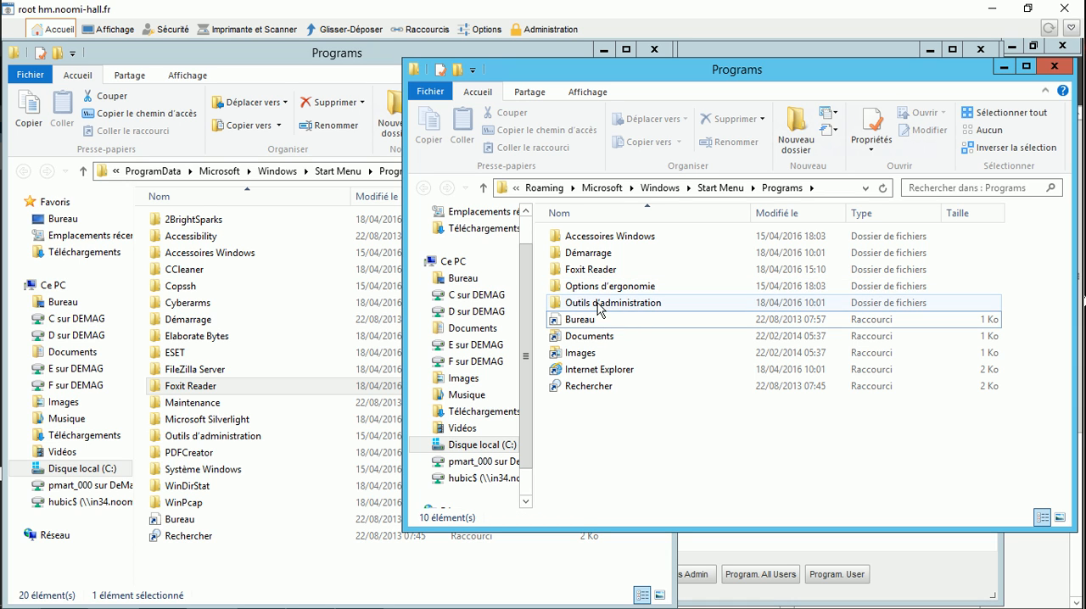
left_click(601, 304)
key("Delete")
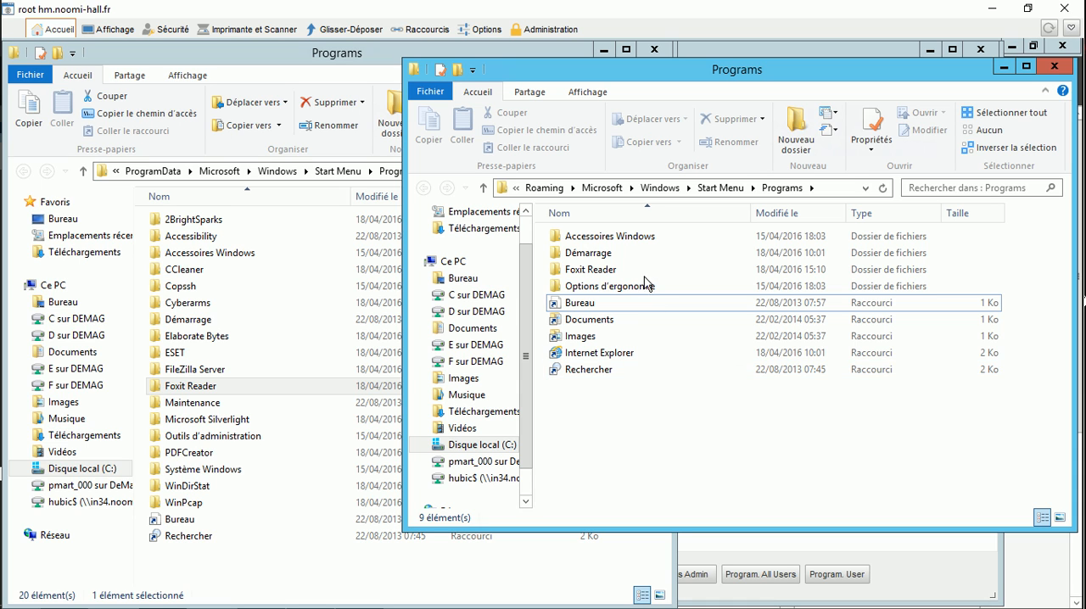
Step: Check the contents of userOne's Accessoires Windows and Options d'ergonomie folders, then return to RDS SteadyTune & Security
double_click(617, 238)
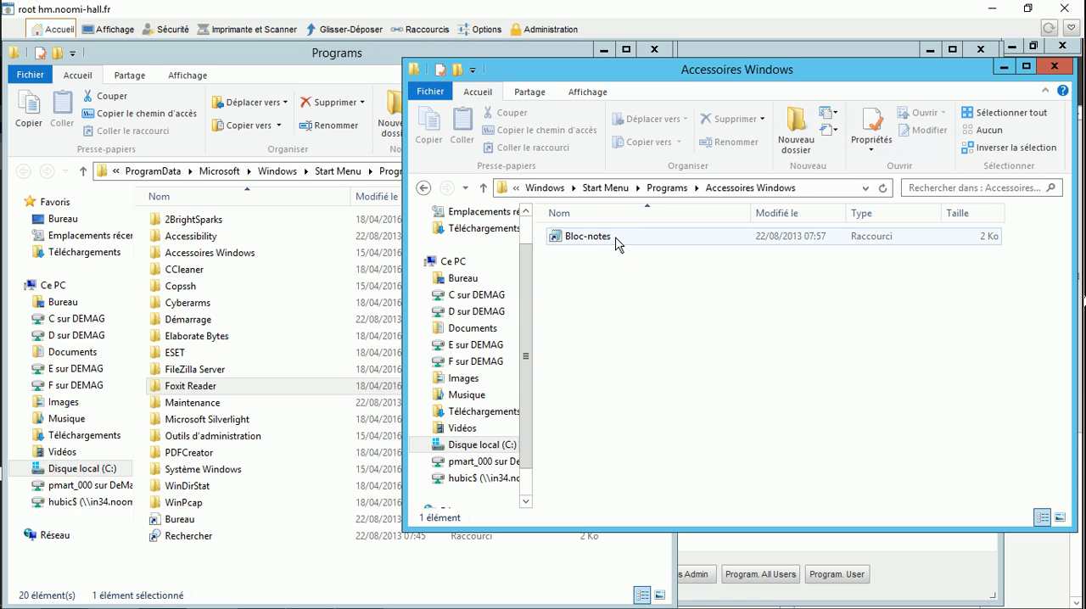
left_click(423, 187)
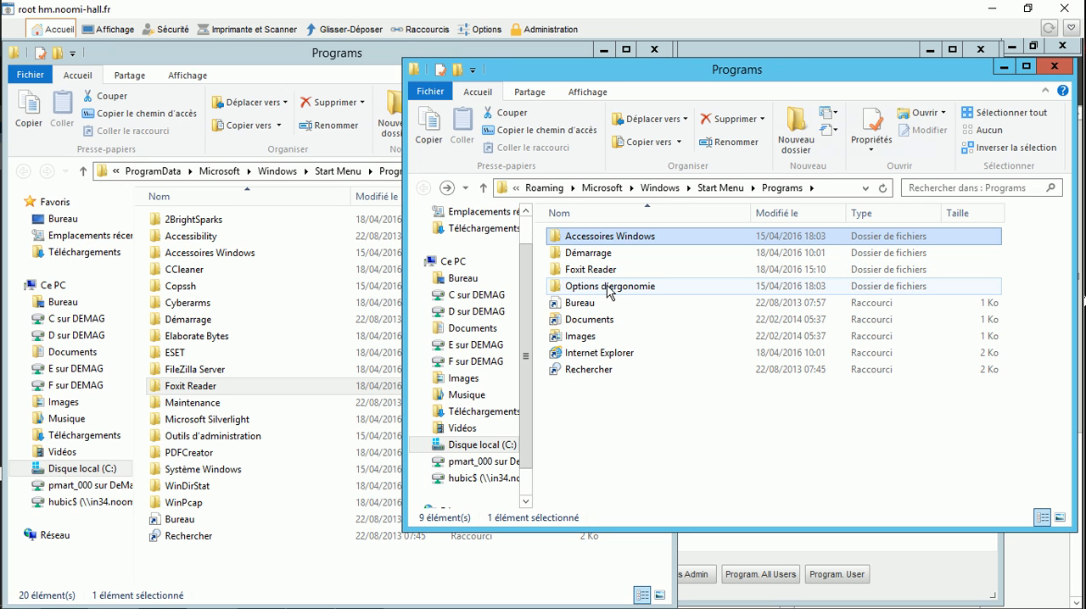
mouse_move(608, 292)
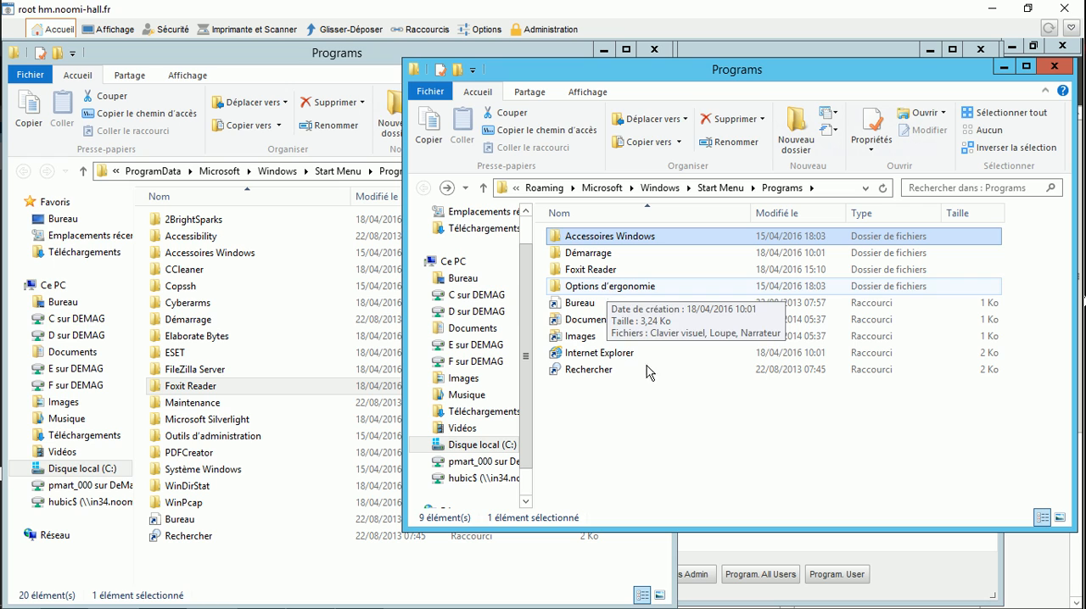
left_click(666, 458)
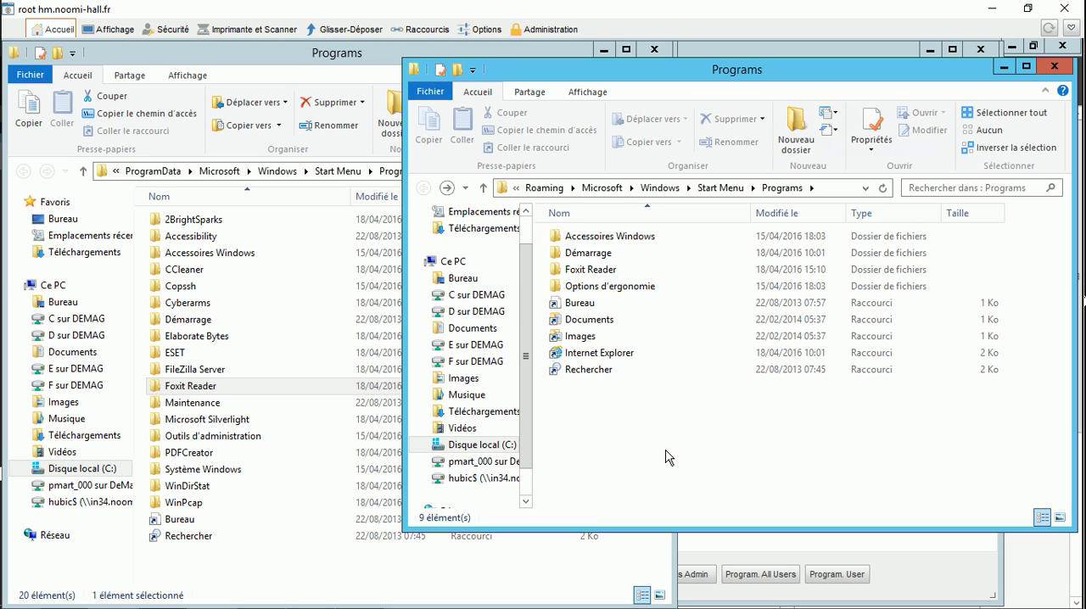
left_click(930, 562)
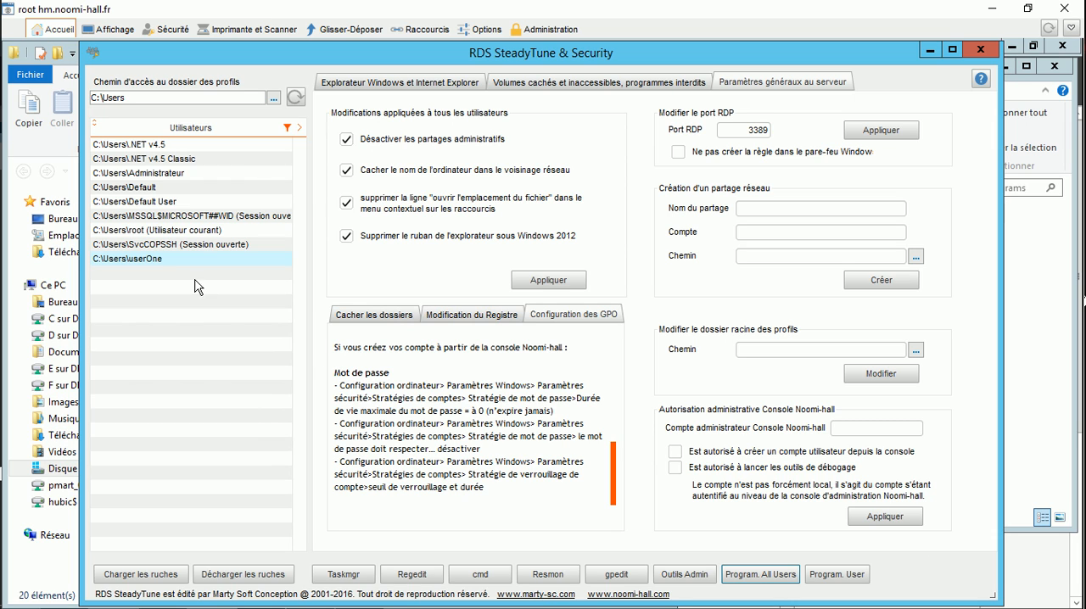
Step: Load the registry hive of the C:\Users\userOne profile
left_click(127, 146)
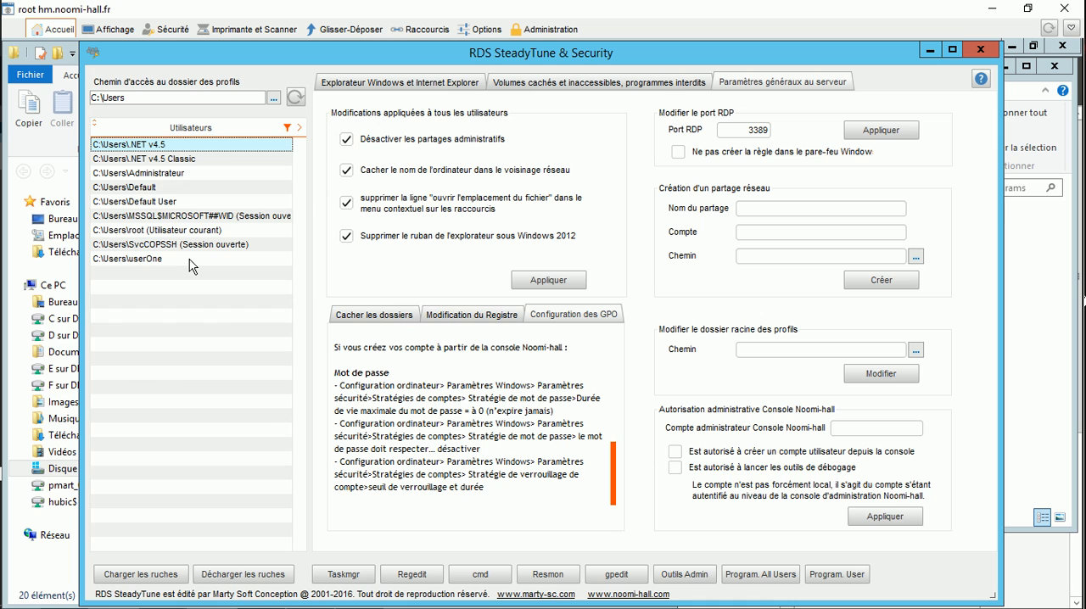
left_click_drag(149, 146, 153, 265)
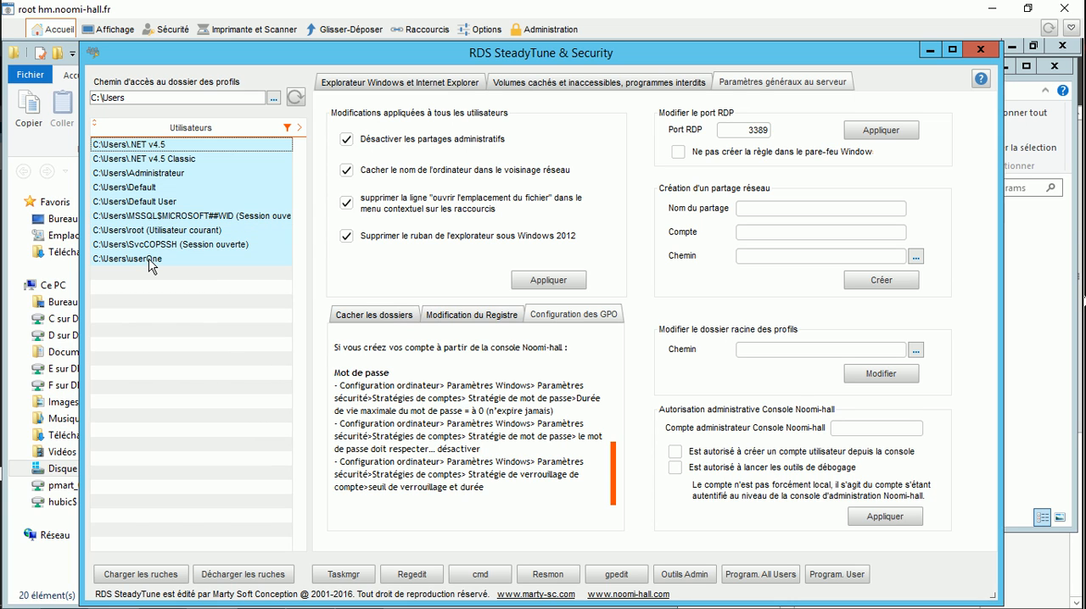
left_click(151, 260)
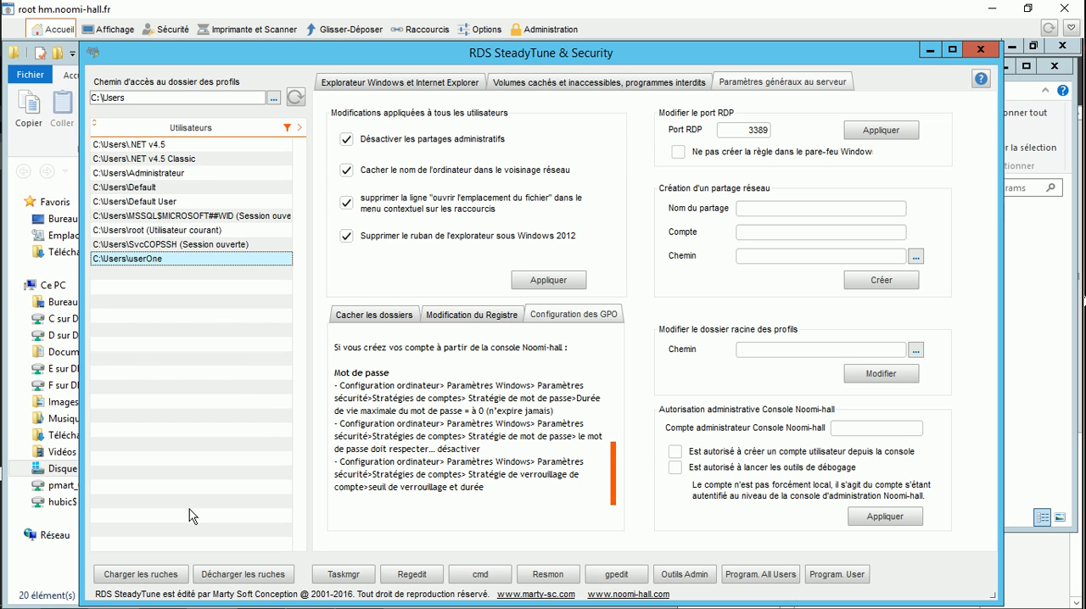
left_click(154, 577)
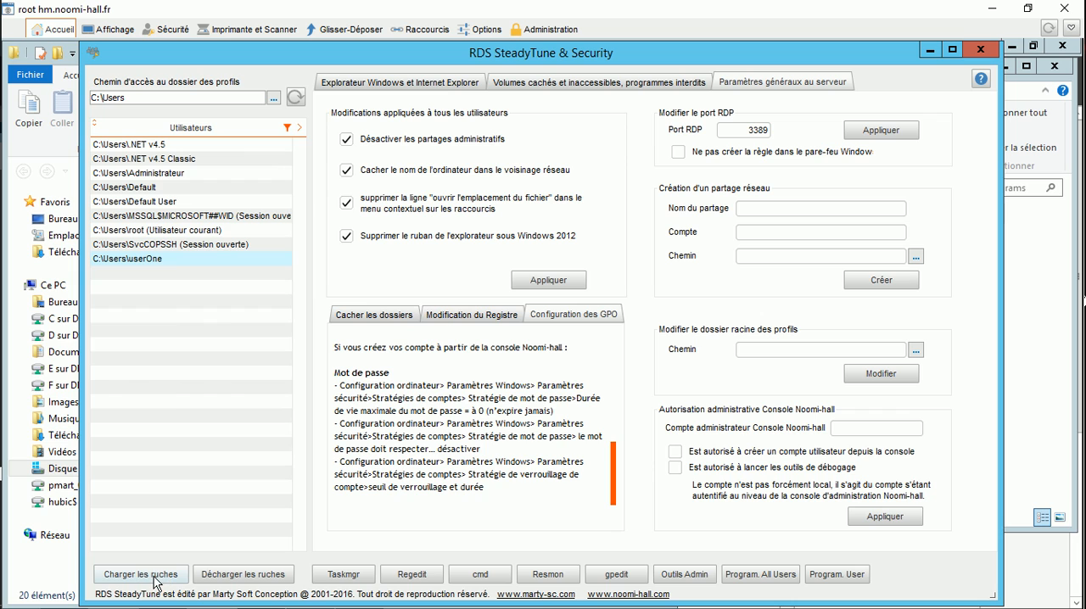
Step: Open the Registry Editor and expand the C__Users_userOne hive under HKEY_LOCAL_MACHINE
left_click(409, 575)
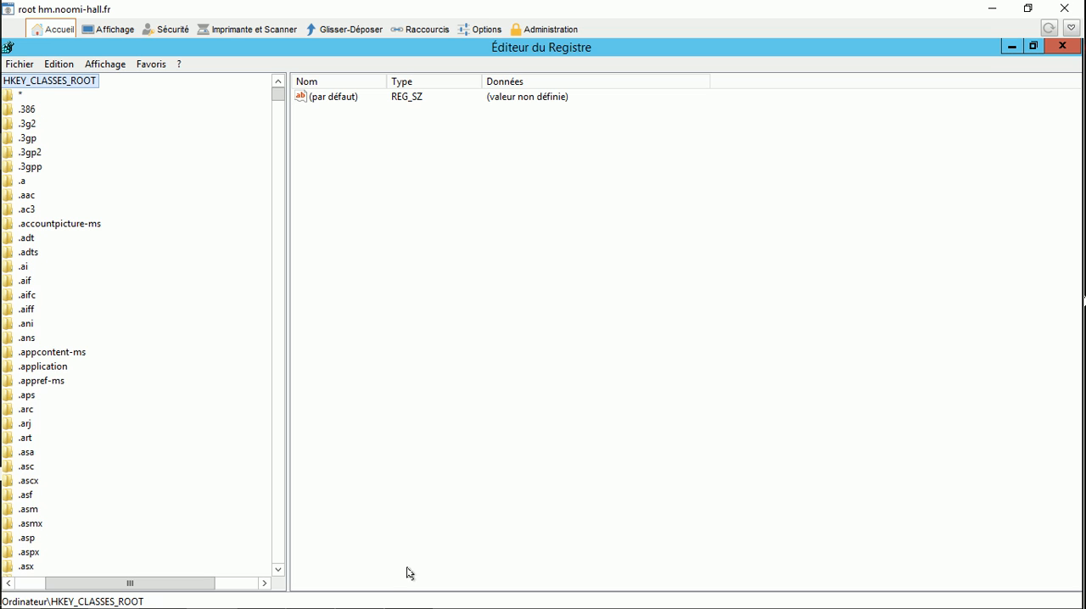
left_click_drag(143, 588, 113, 587)
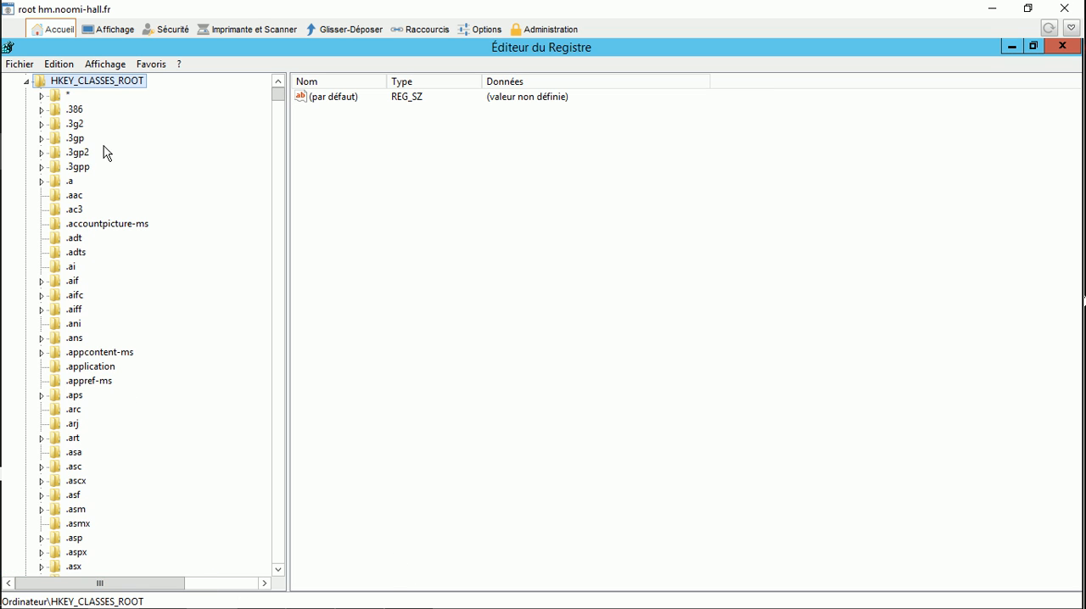
left_click(27, 81)
left_click(26, 124)
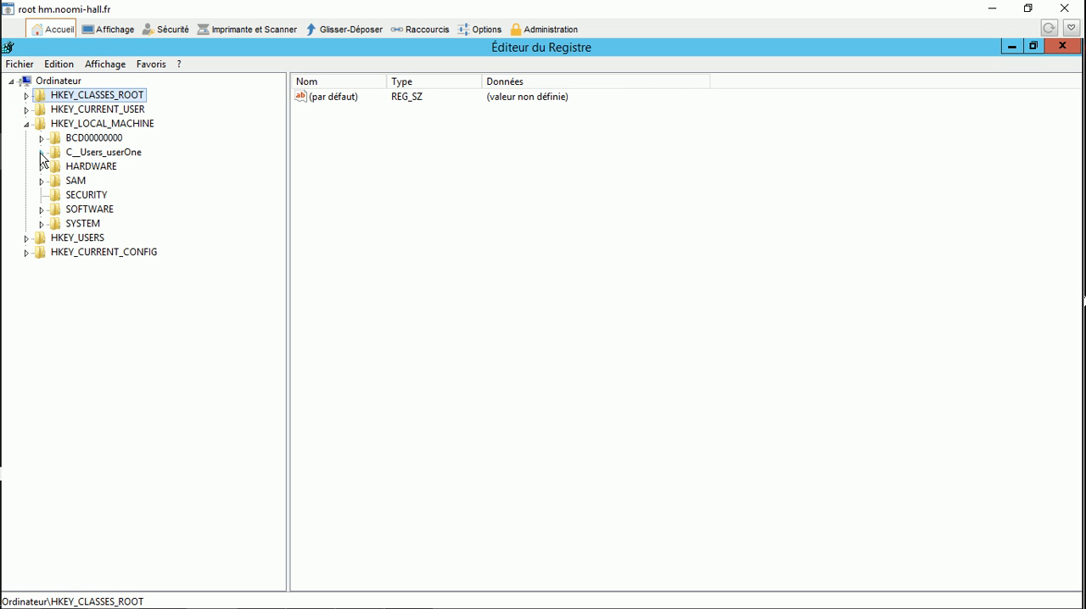
left_click(41, 153)
left_click(114, 154)
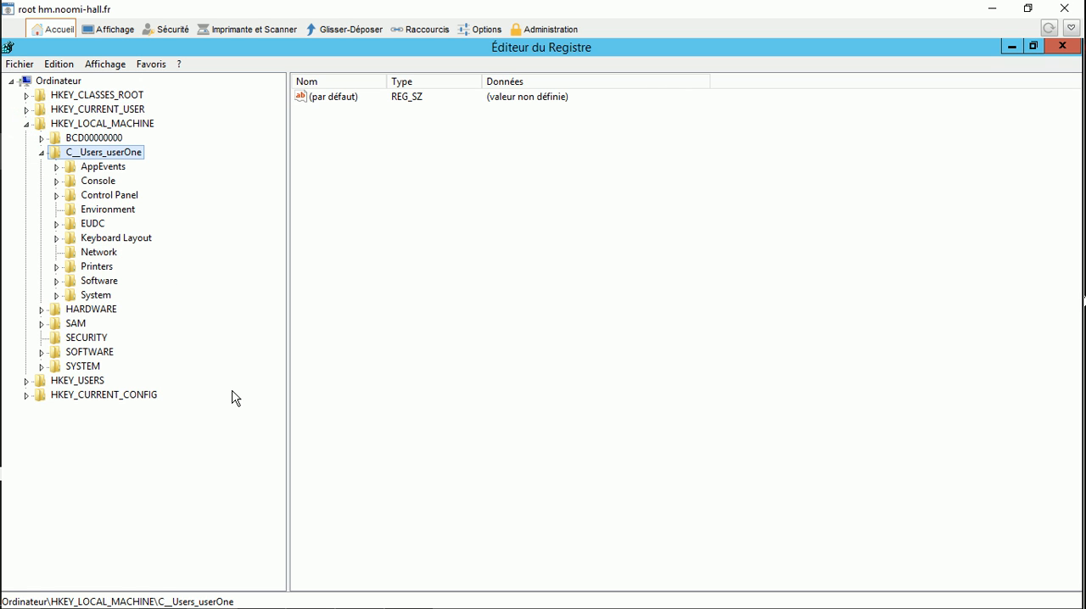
Step: Examine the values of Software\Microsoft\Windows\CurrentVersion\Explorer\Advanced in the C__Users_userOne hive
left_click(56, 281)
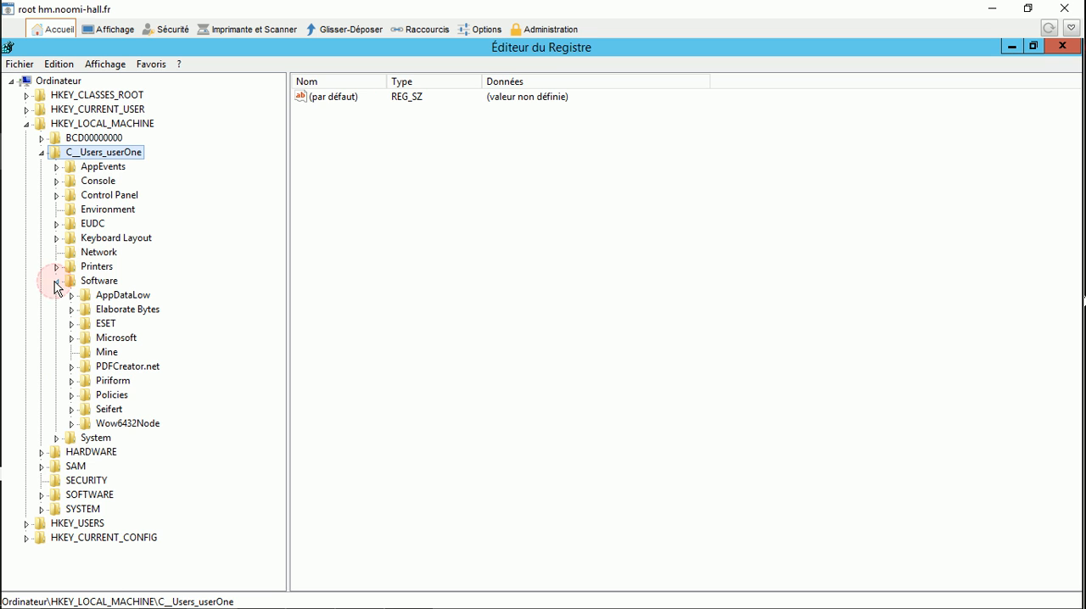
left_click(71, 338)
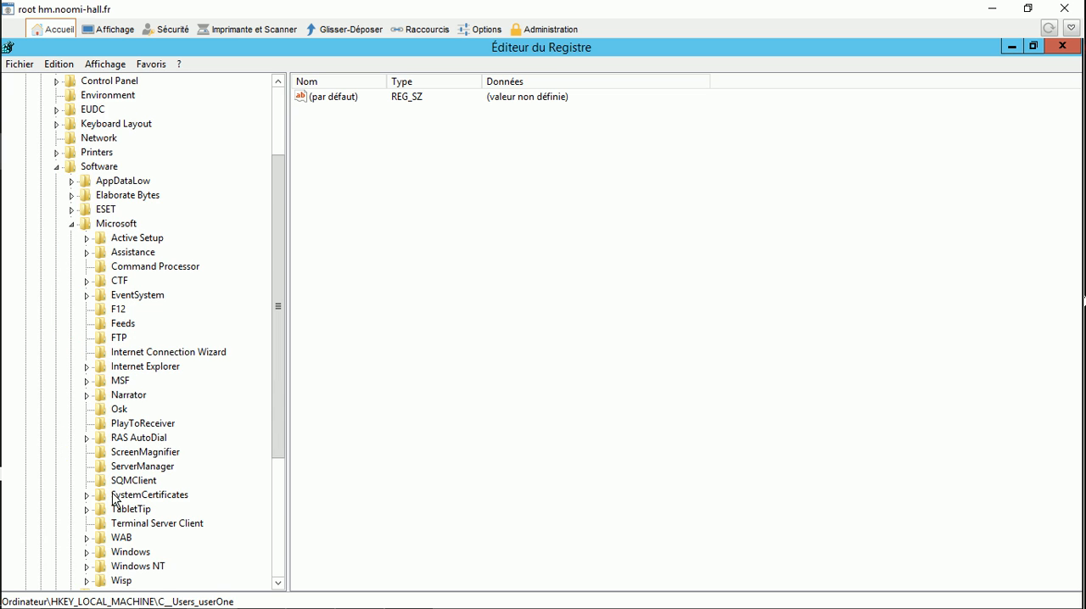
left_click(86, 553)
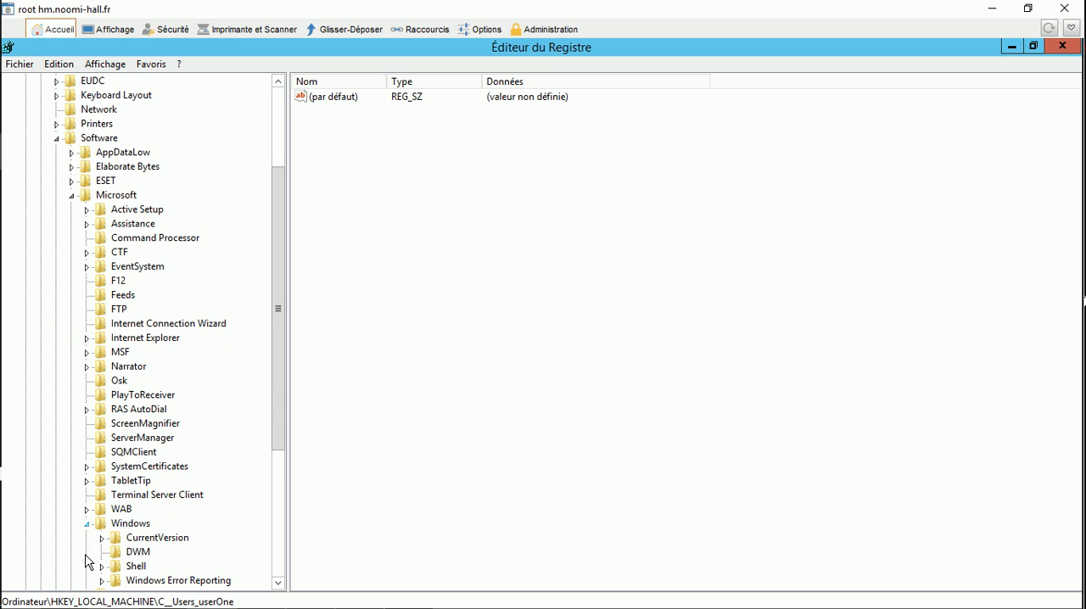
left_click(102, 538)
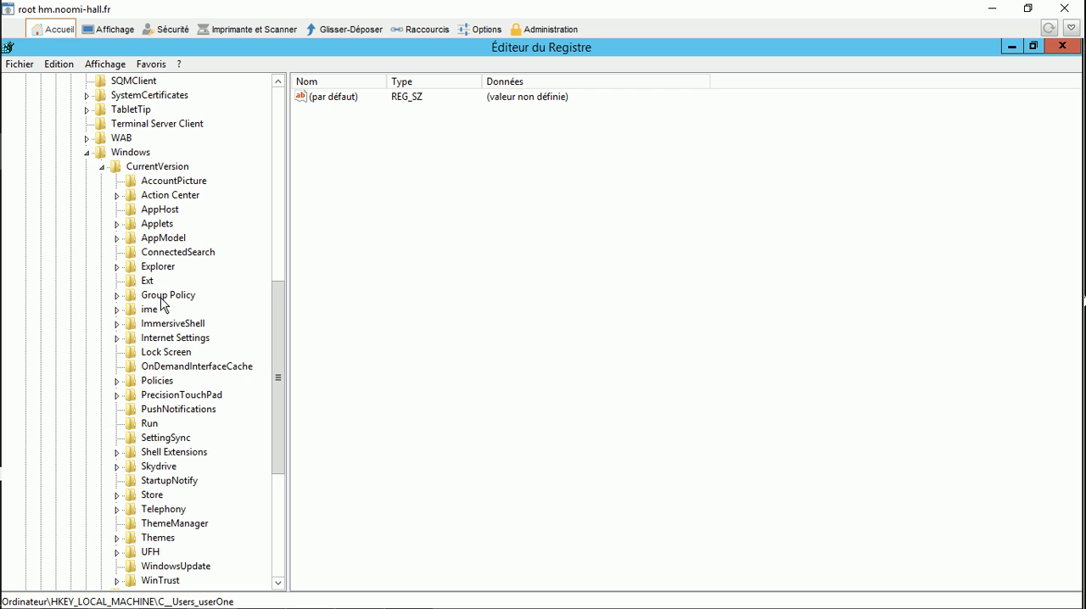
left_click(117, 267)
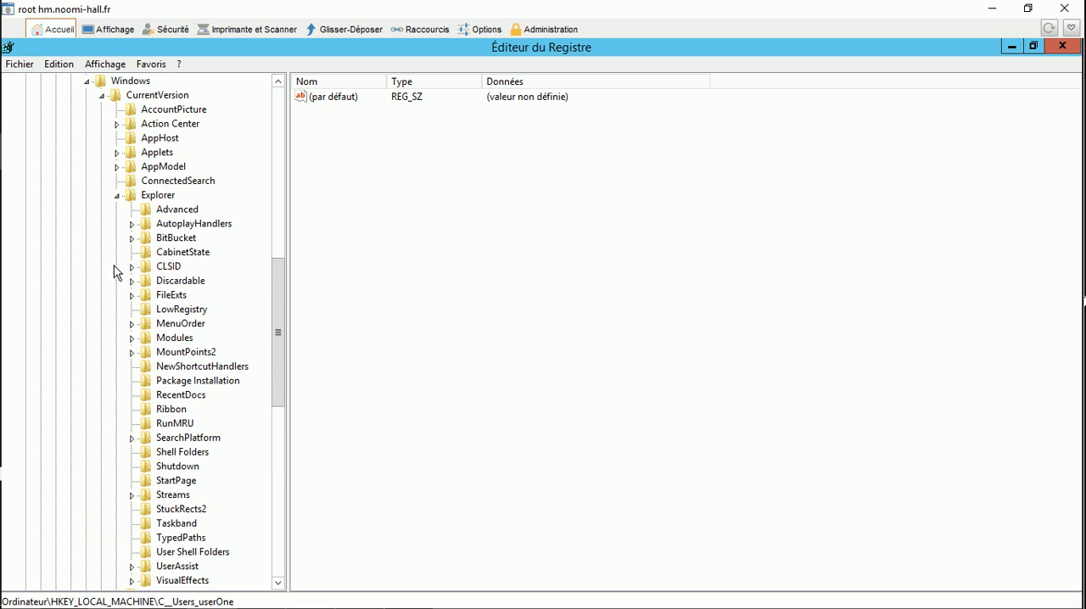
left_click(176, 214)
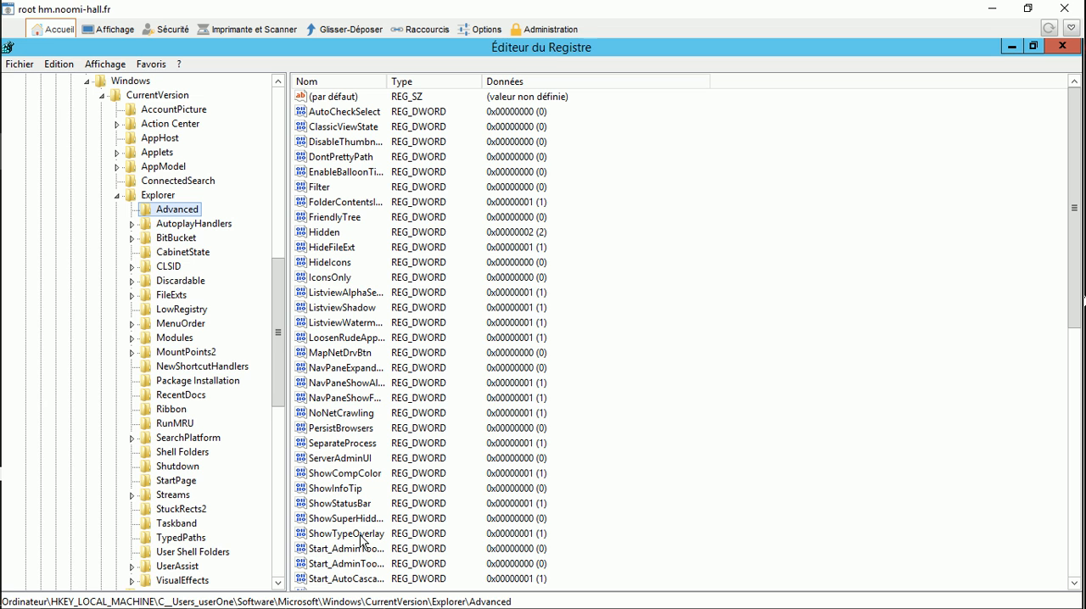
Step: Unload the C__Users_userOne hive from HKEY_LOCAL_MACHINE and close the Registry Editor
left_click_drag(280, 373, 261, 188)
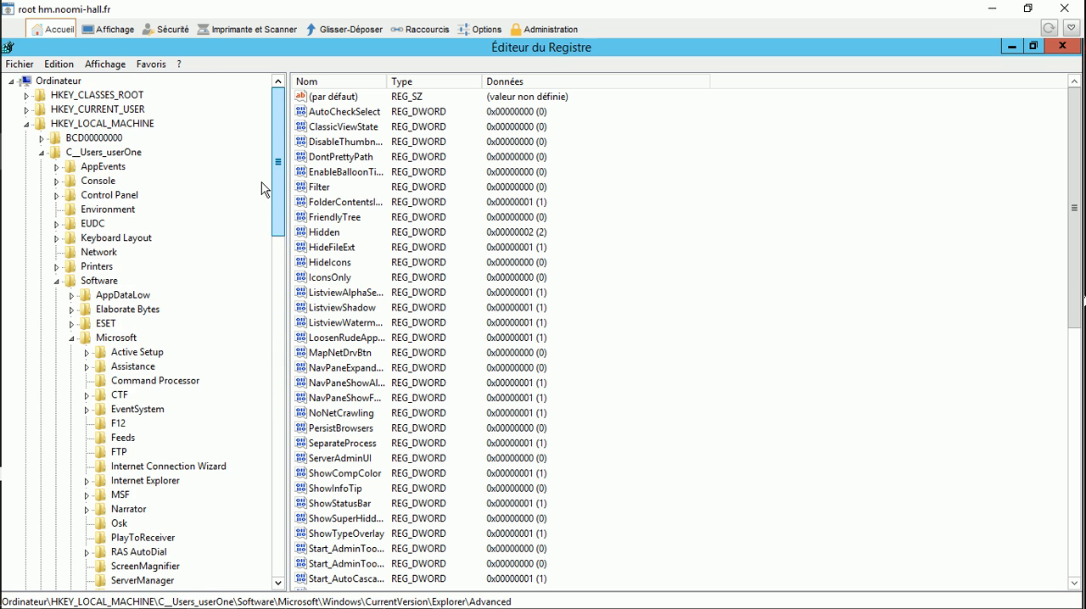
left_click(114, 152)
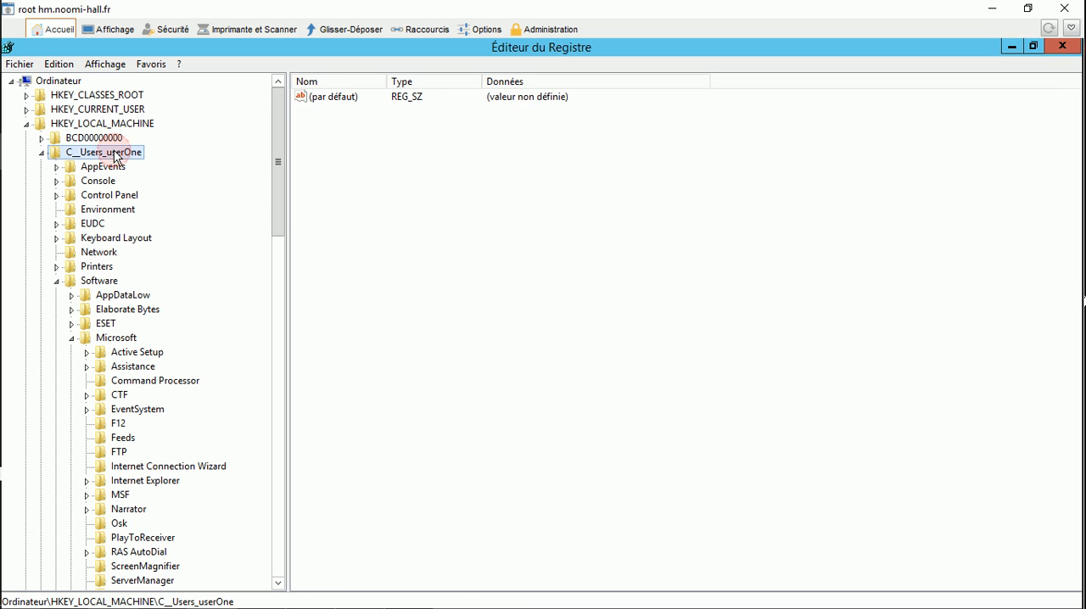
left_click(19, 64)
left_click(51, 139)
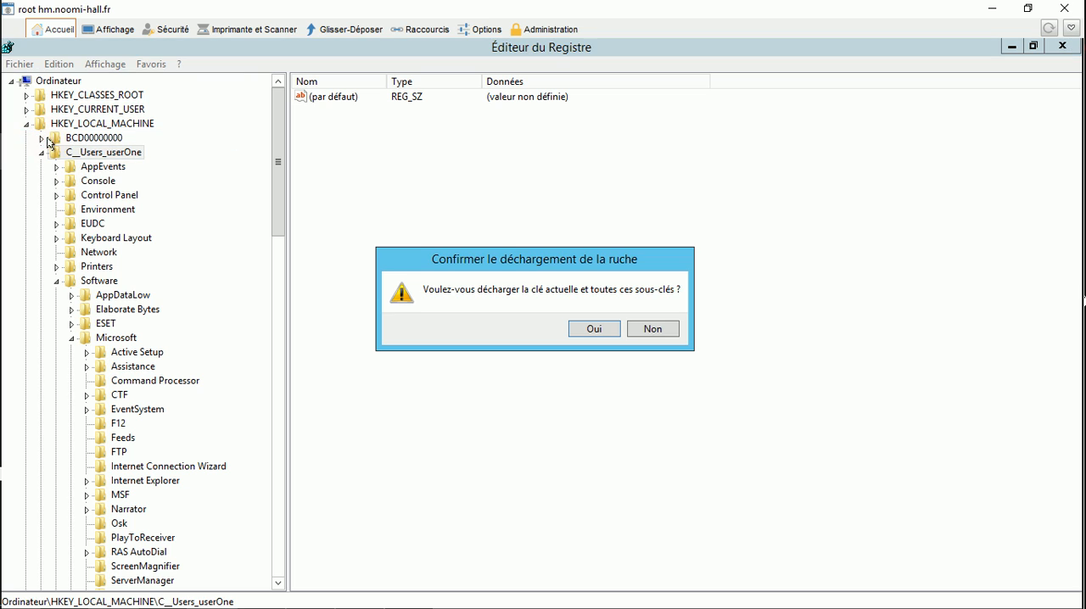
left_click(595, 329)
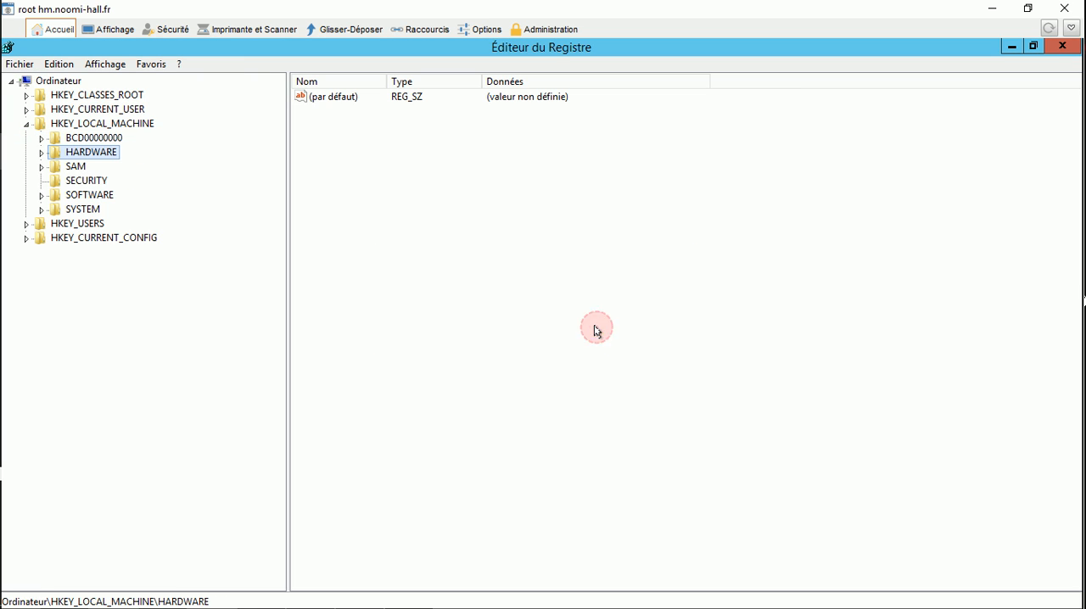
left_click(1065, 48)
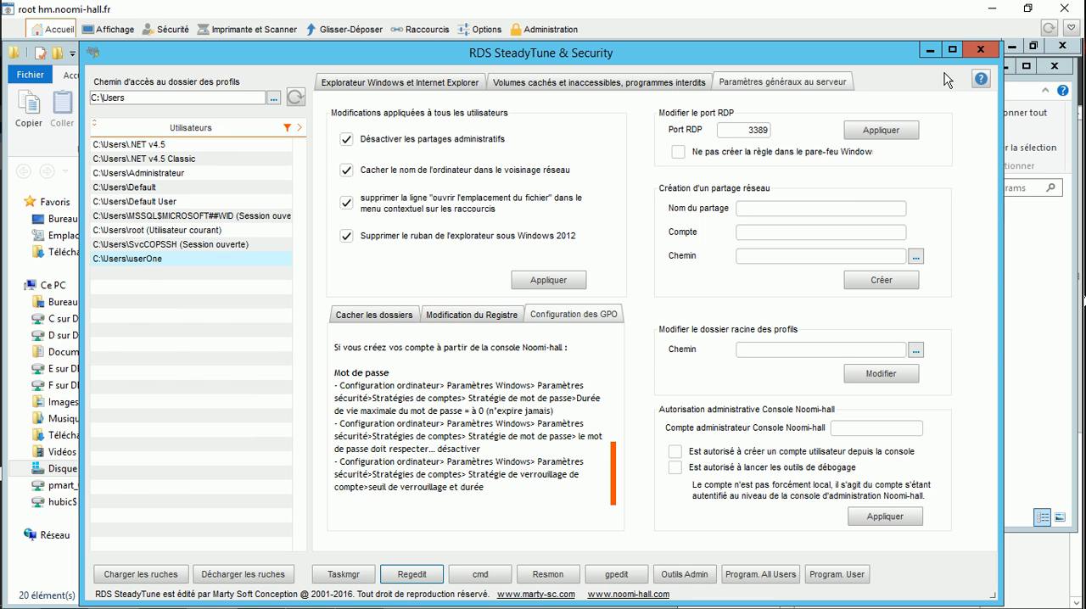
Step: Close RDS SteadyTune & Security and both Programs folder windows
left_click(981, 50)
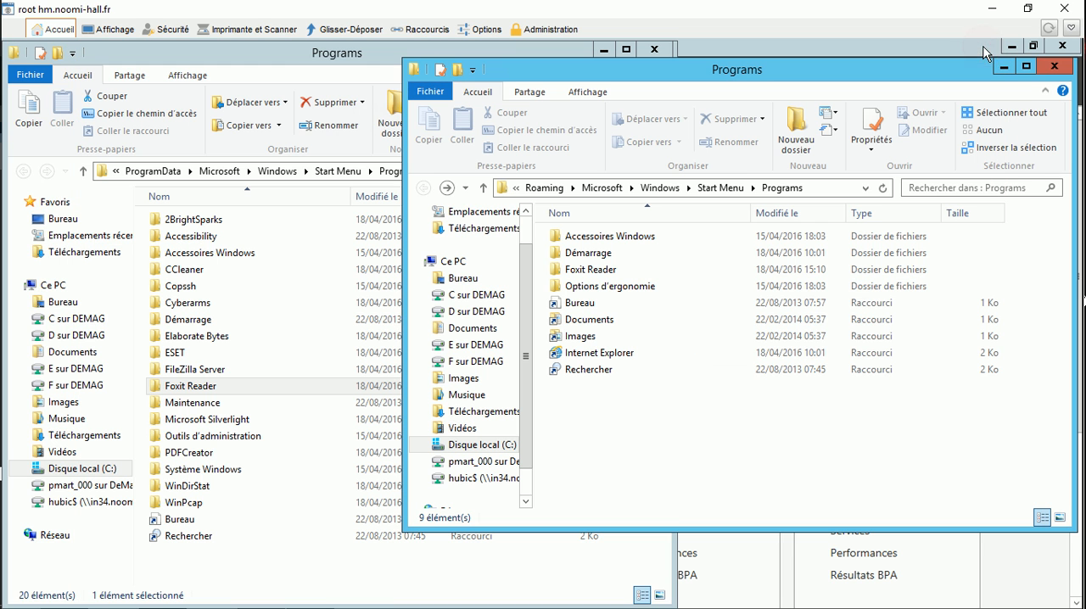
left_click(1053, 66)
left_click(666, 52)
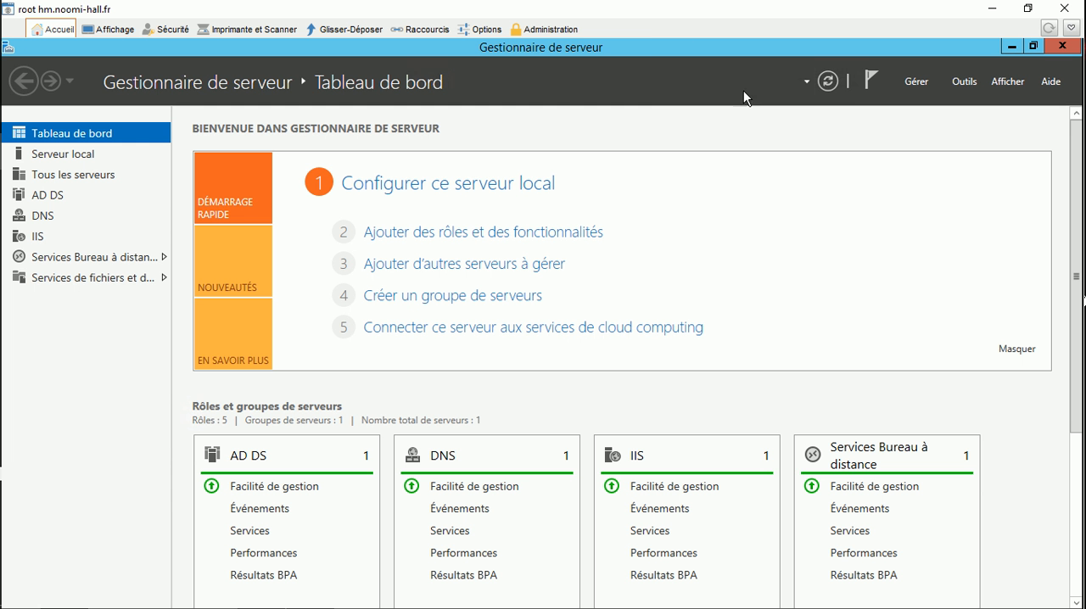
Step: Minimise the root session and connect to hm.noomi-hall.fr with the userOne account from the Noomi-hall console
left_click(994, 9)
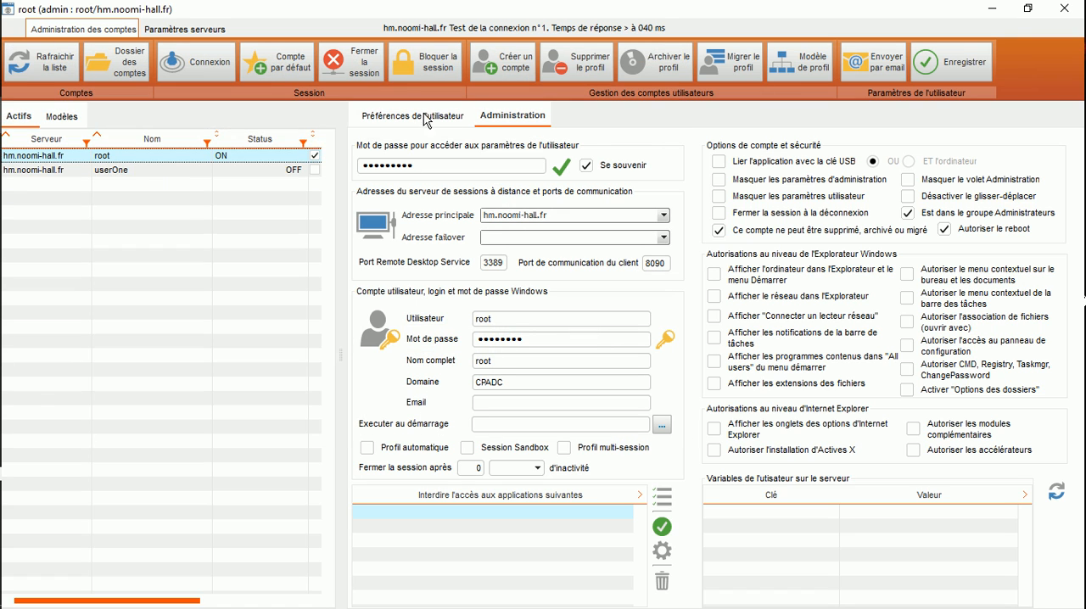
left_click(147, 174)
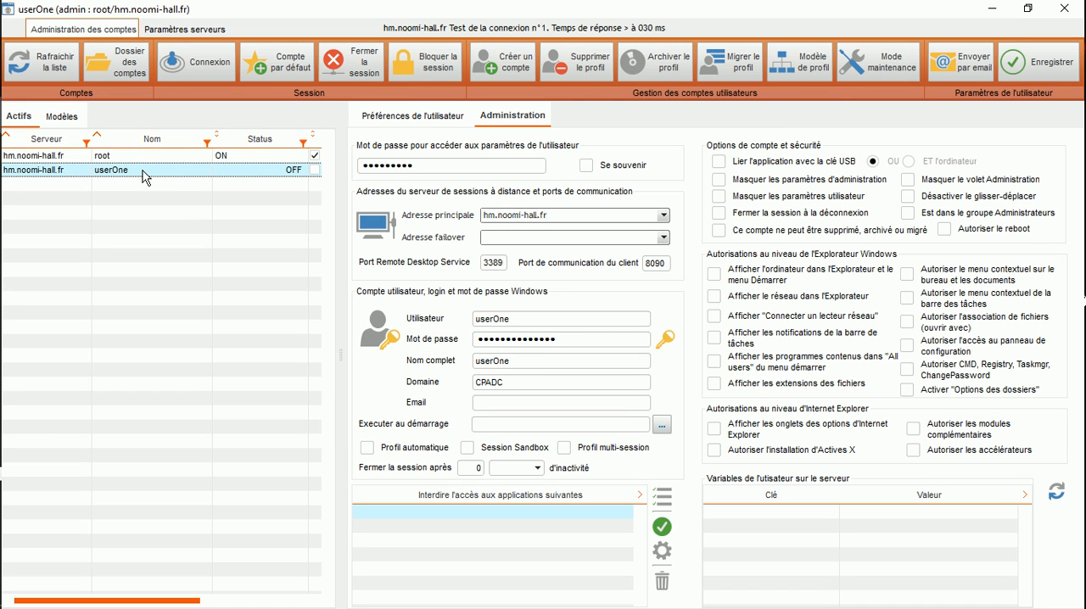
left_click(191, 71)
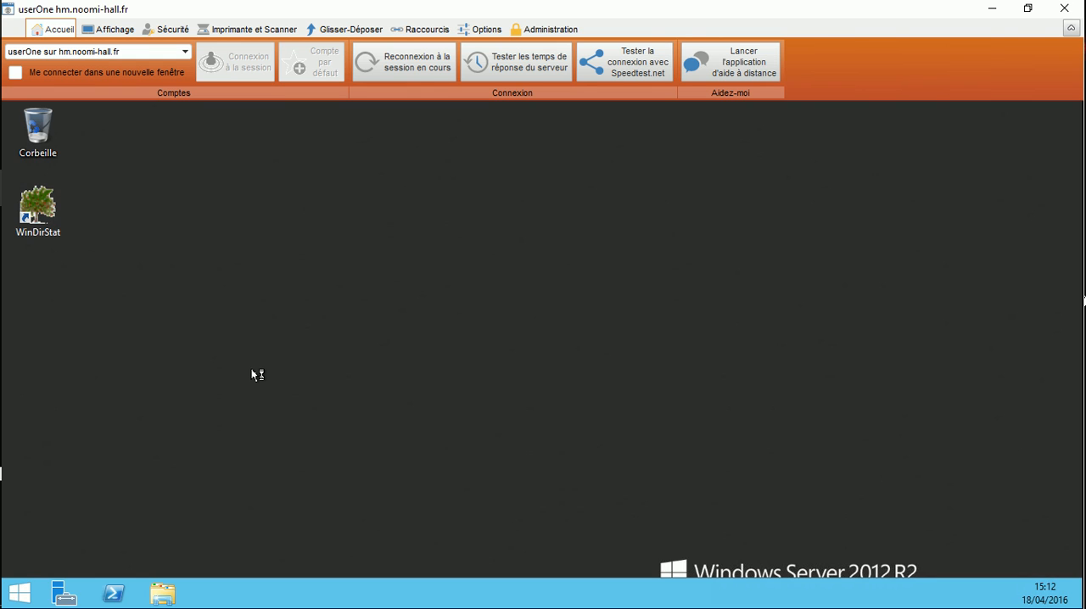
Step: Unpin Windows PowerShell and Server Manager from userOne's taskbar
right_click(113, 596)
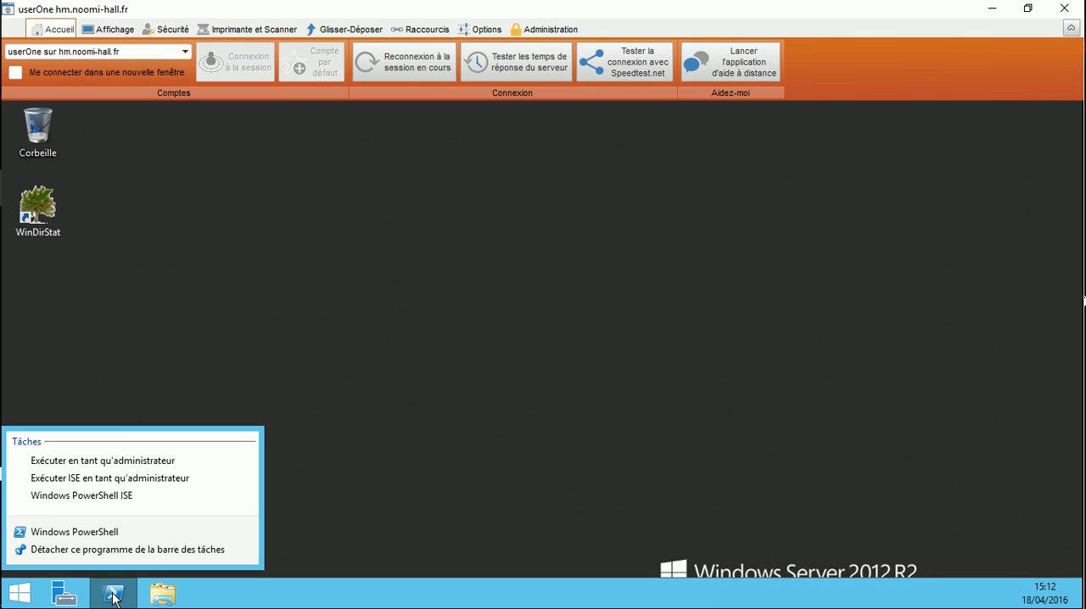
left_click(94, 549)
right_click(65, 597)
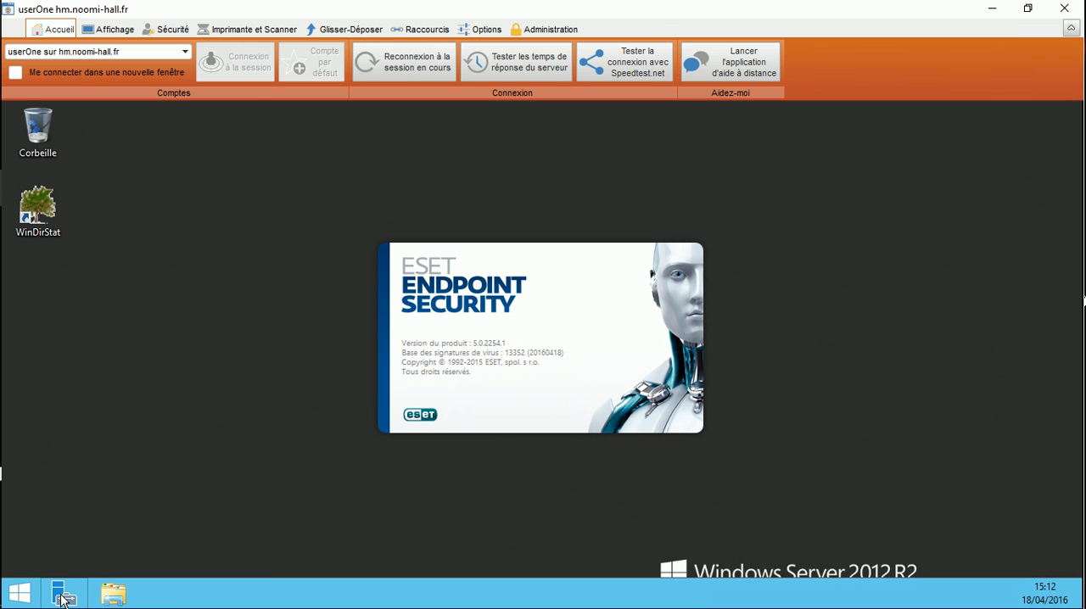
right_click(62, 594)
left_click(60, 553)
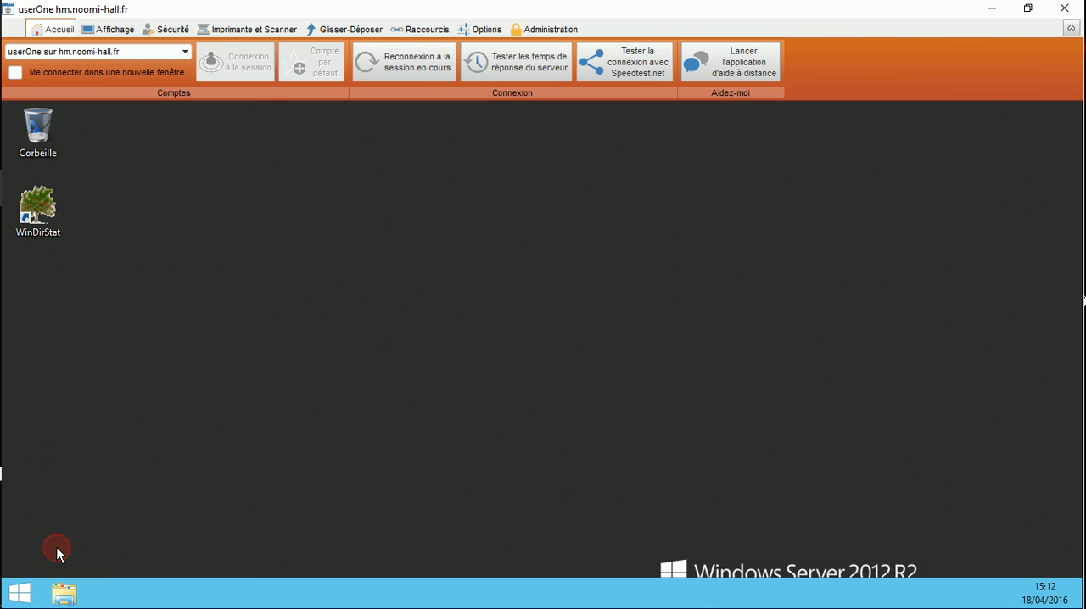
Step: Delete the WinDirStat shortcut from userOne's desktop and empty the Recycle Bin
left_click(35, 206)
right_click(35, 206)
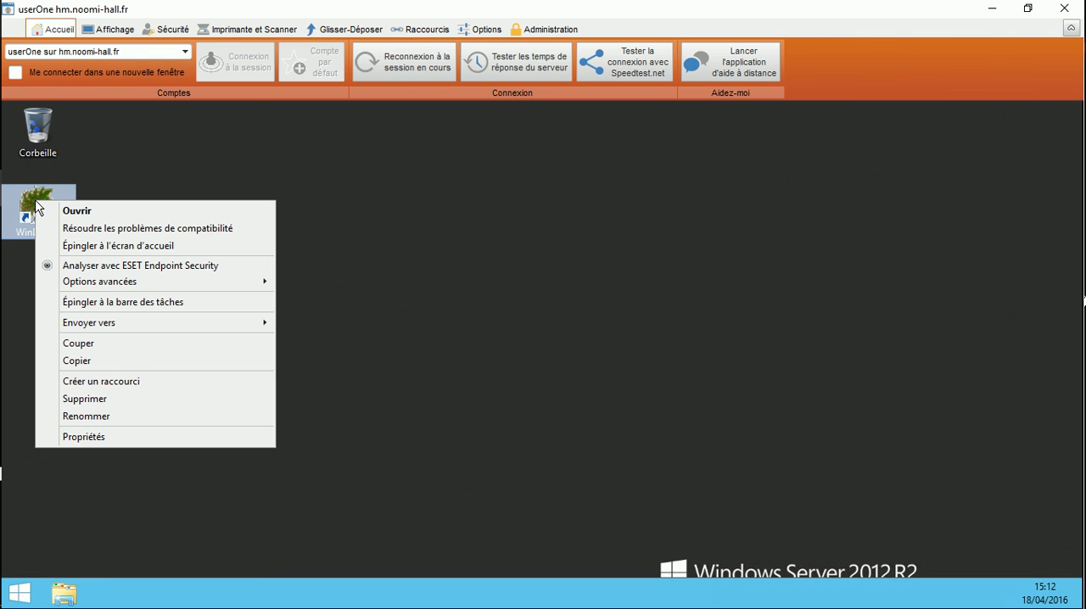
left_click(98, 398)
left_click(38, 131)
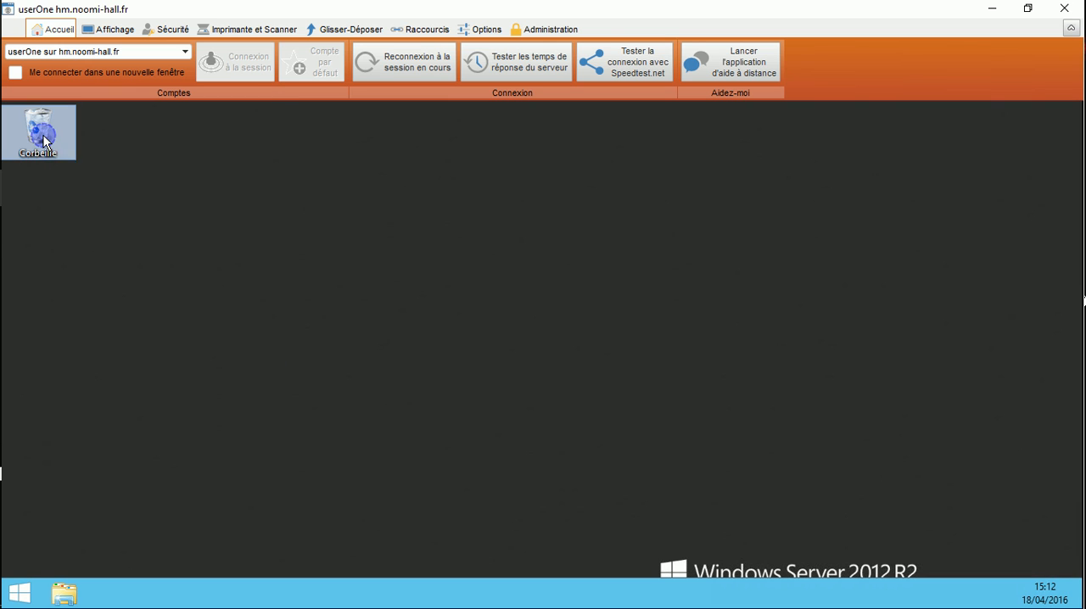
right_click(44, 135)
left_click(110, 164)
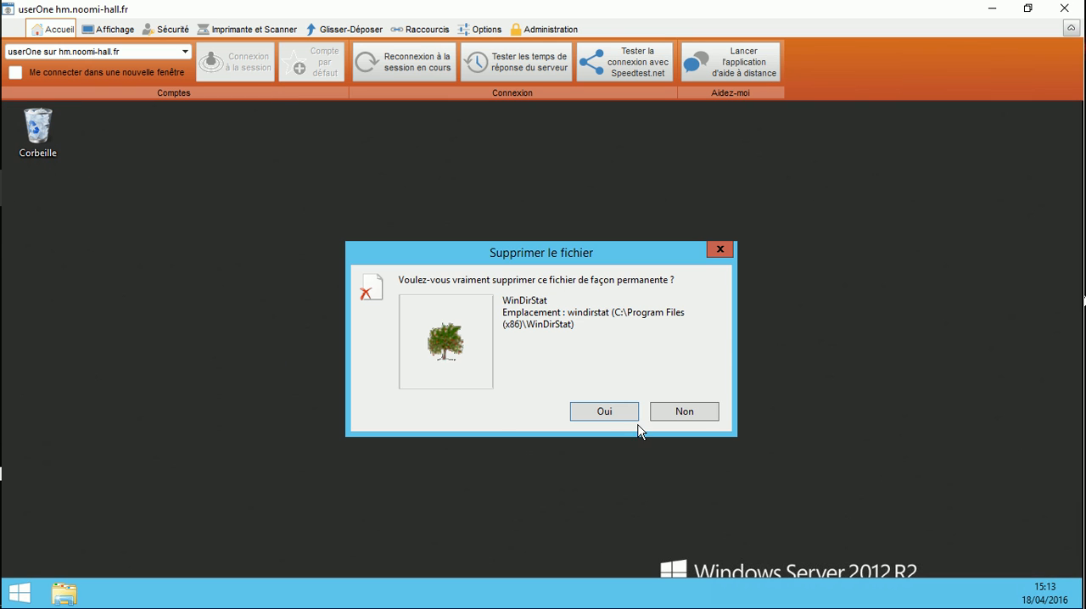
left_click(611, 412)
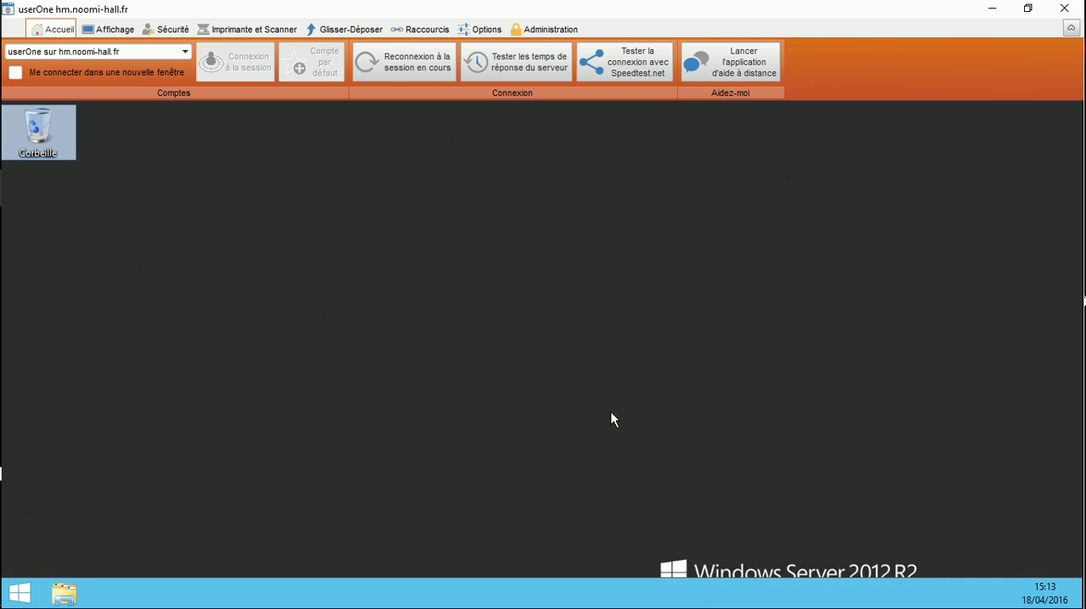
left_click(498, 592)
left_click(503, 592)
left_click(504, 591)
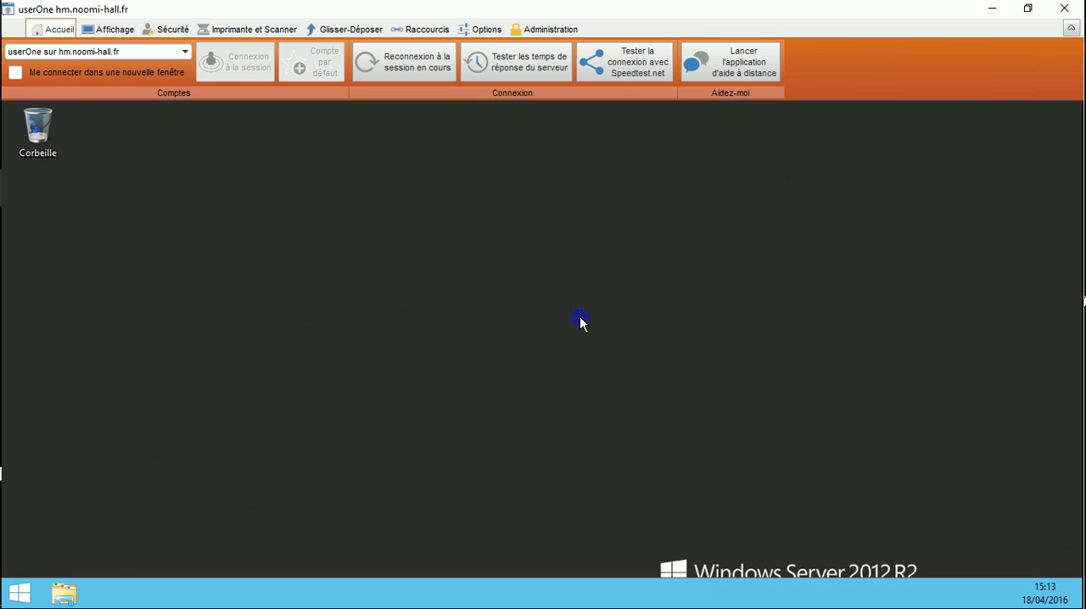
Step: Try to open the screen resolution settings from userOne's desktop and dismiss the resulting dialogs
right_click(582, 324)
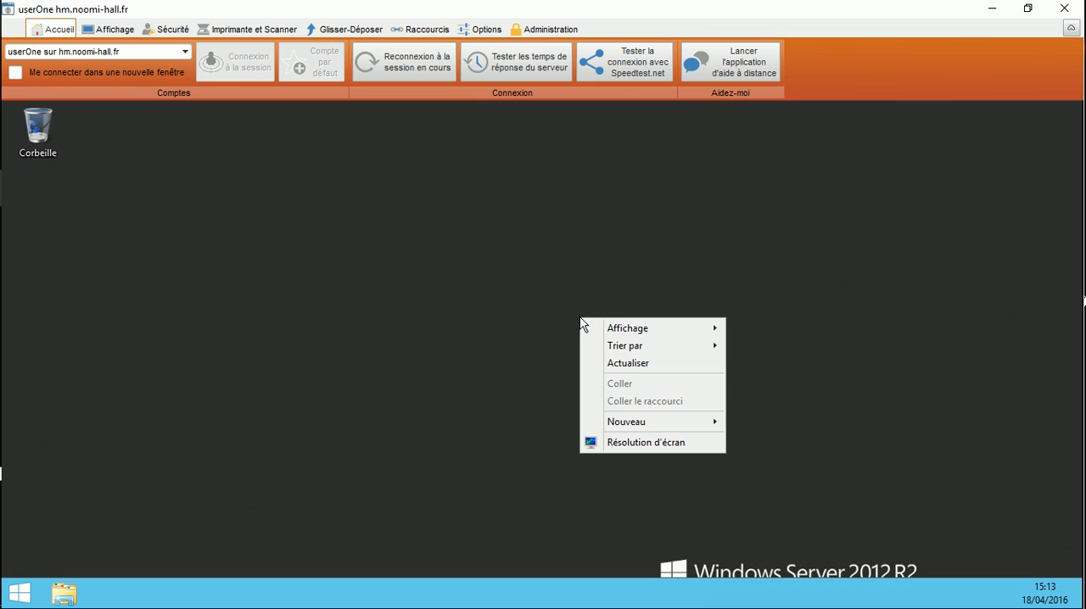
left_click(638, 442)
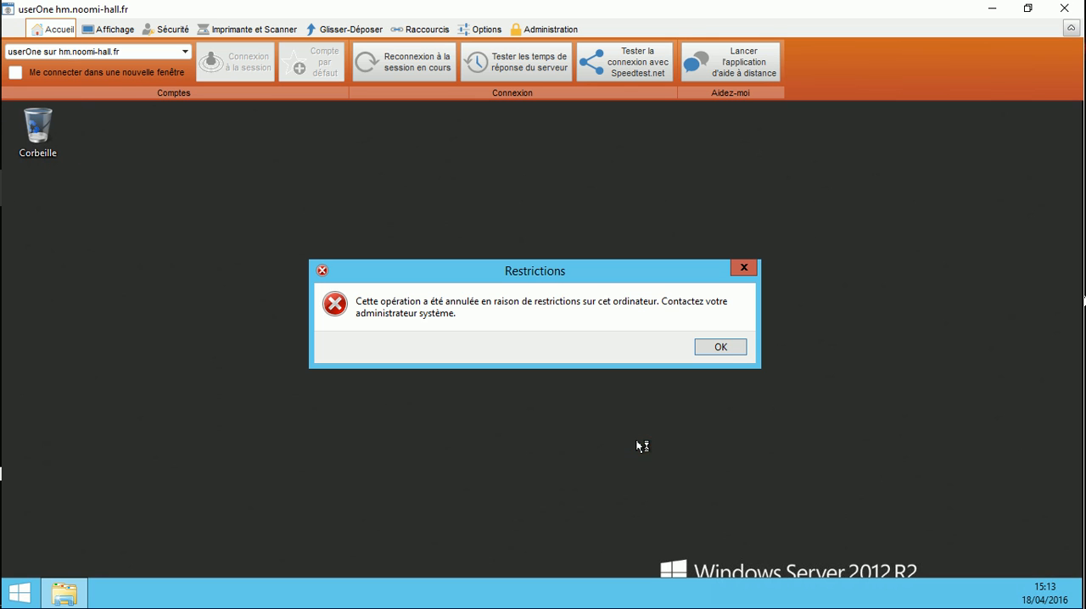
left_click(721, 349)
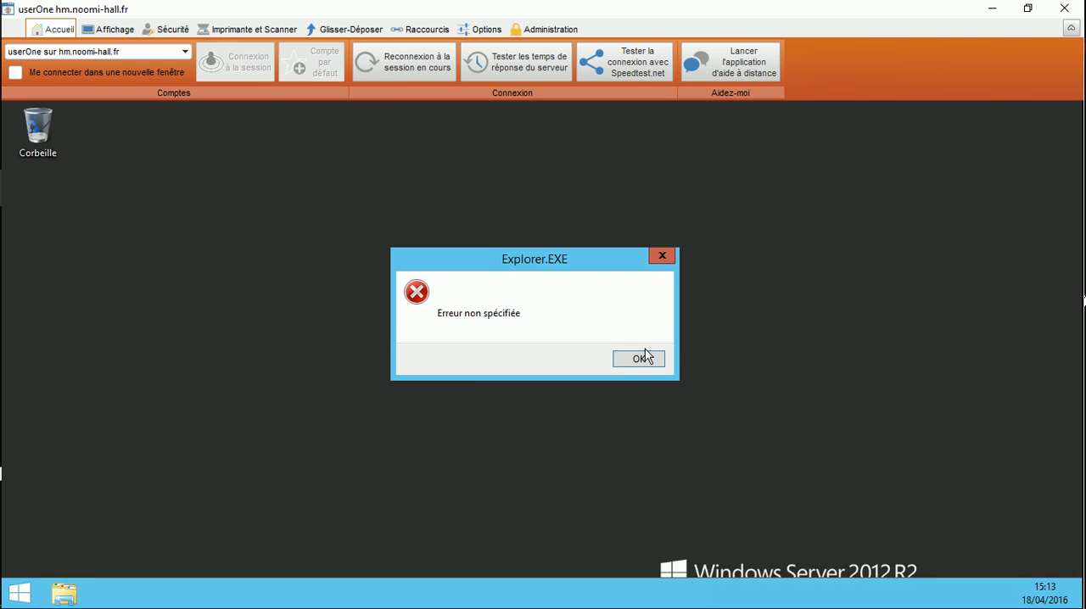
left_click(642, 359)
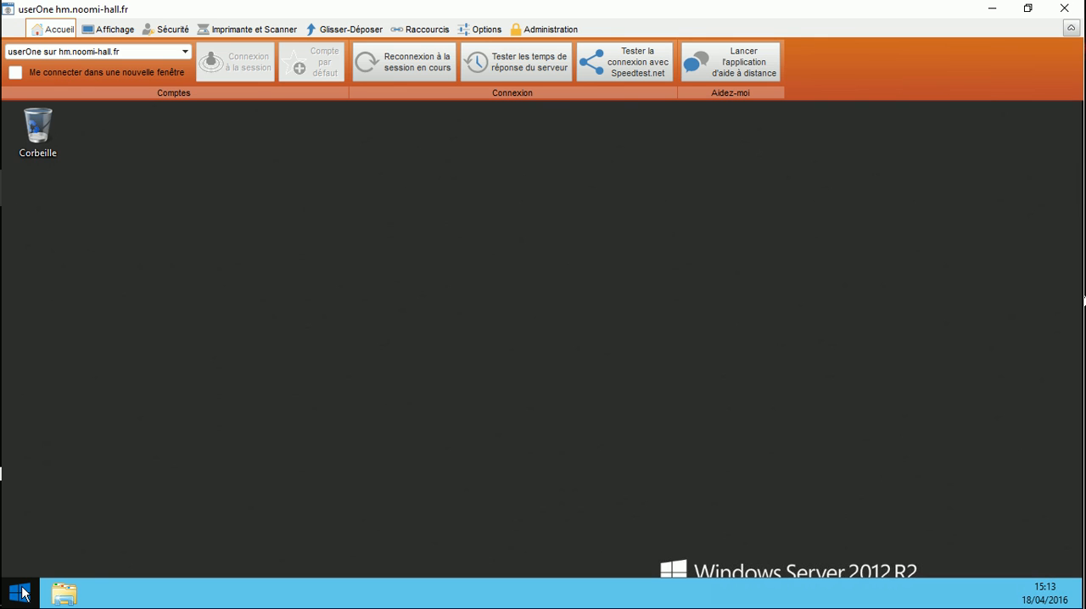
Step: Open File Explorer in userOne's session, check the Organiser commands and expand the userOne folder in the navigation tree
left_click(64, 594)
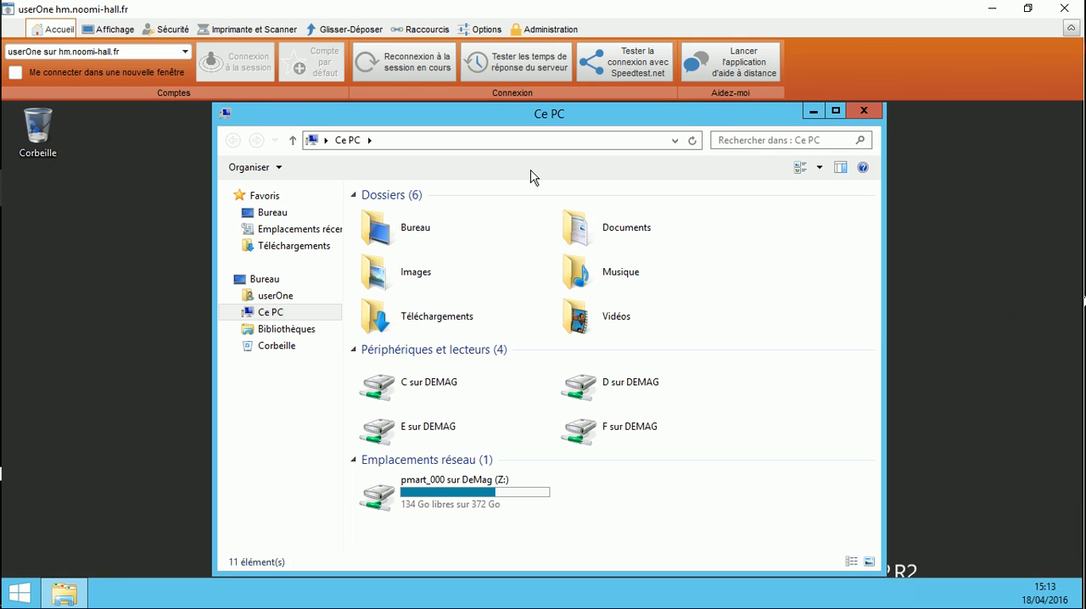
left_click(278, 169)
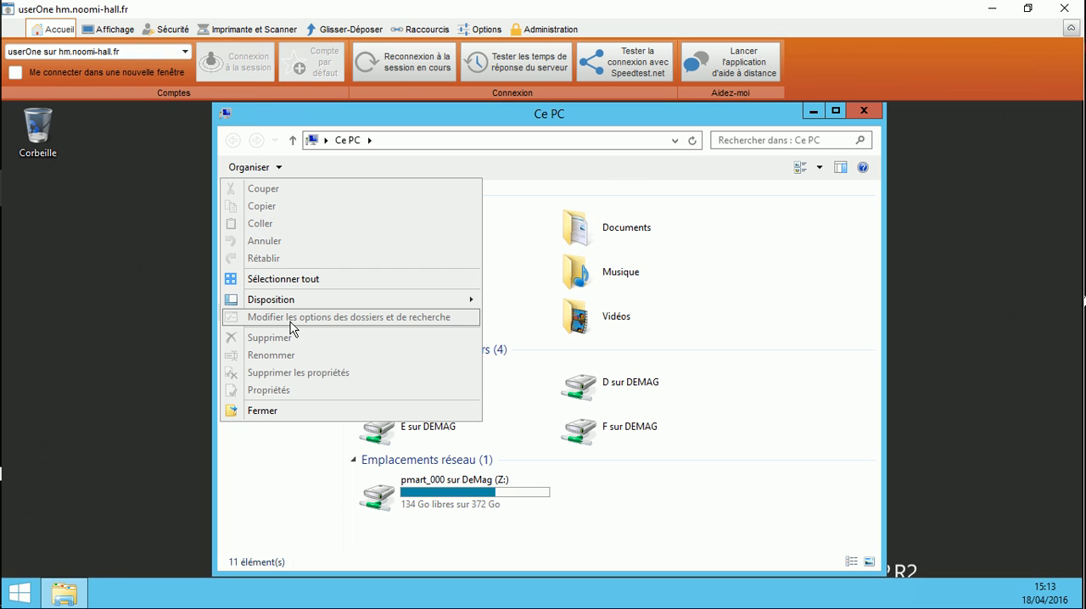
left_click(154, 327)
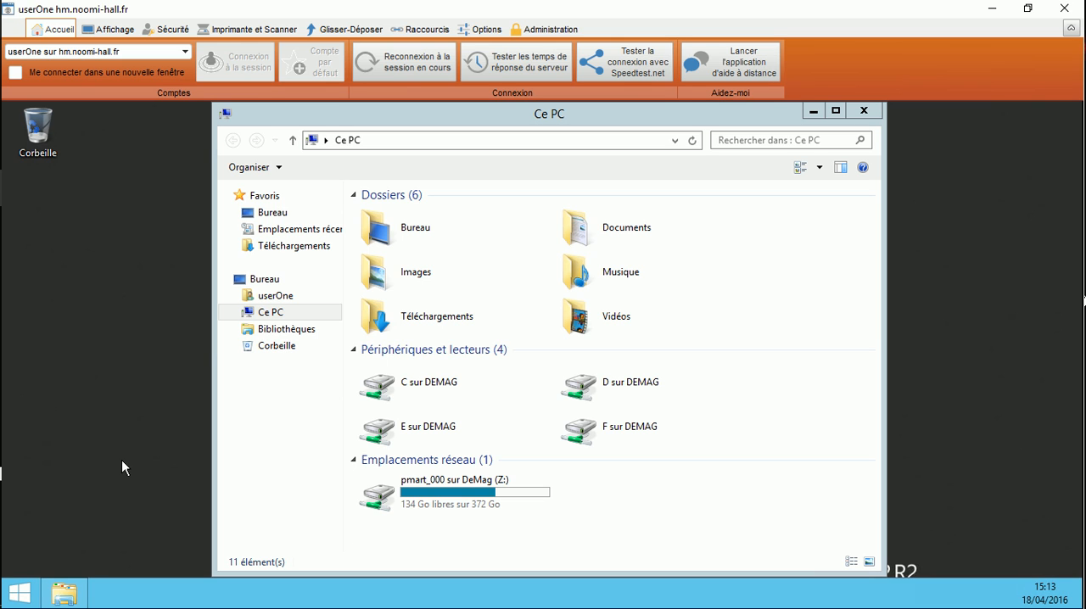
left_click(236, 296)
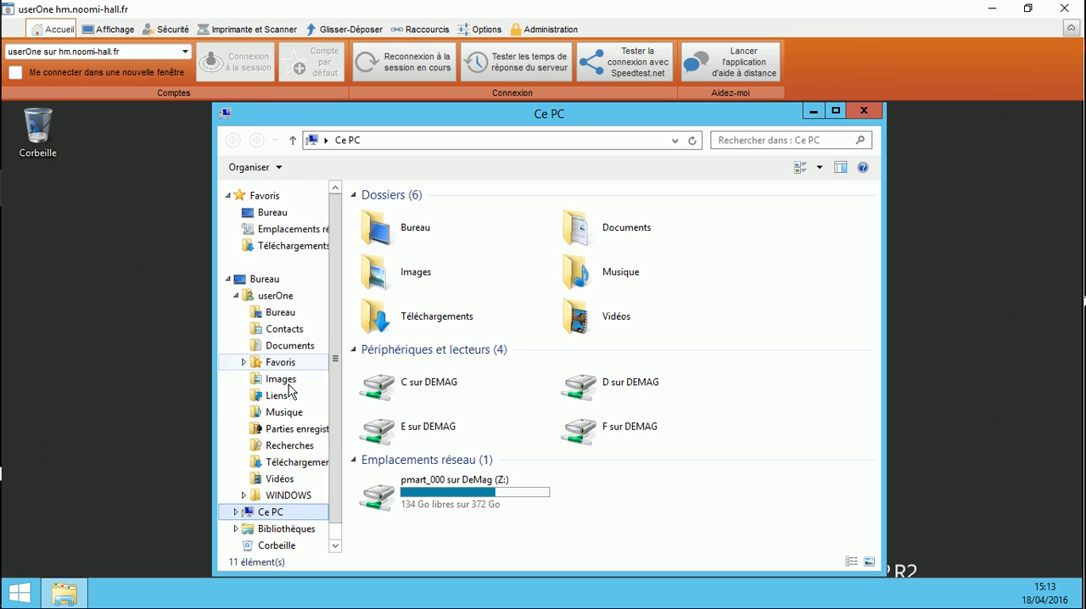
Step: Examine userOne's Start screen and full applications list, and return to the desktop
left_click(17, 598)
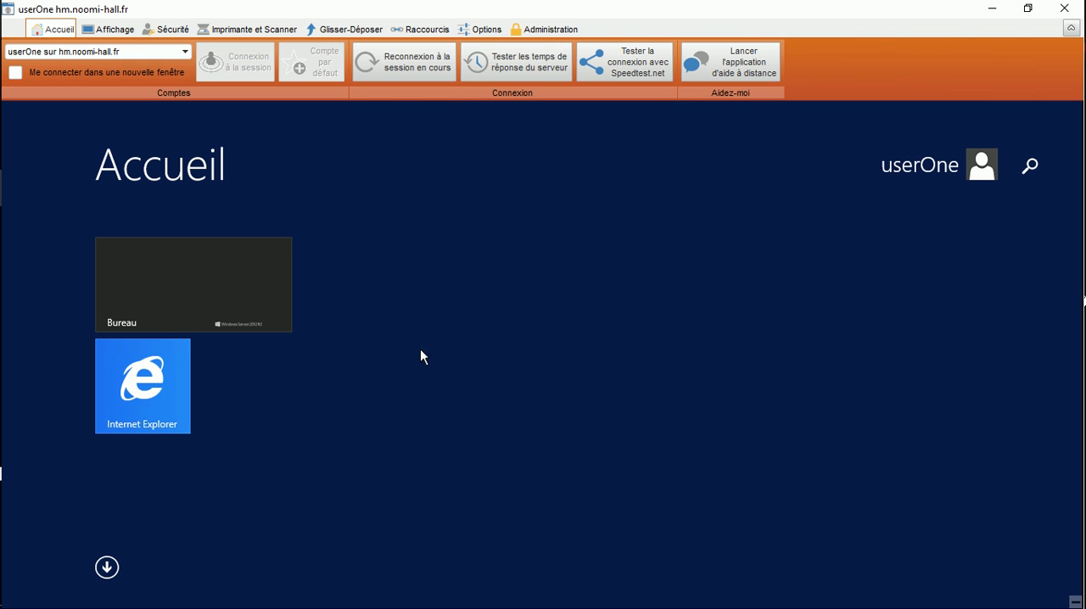
left_click(107, 567)
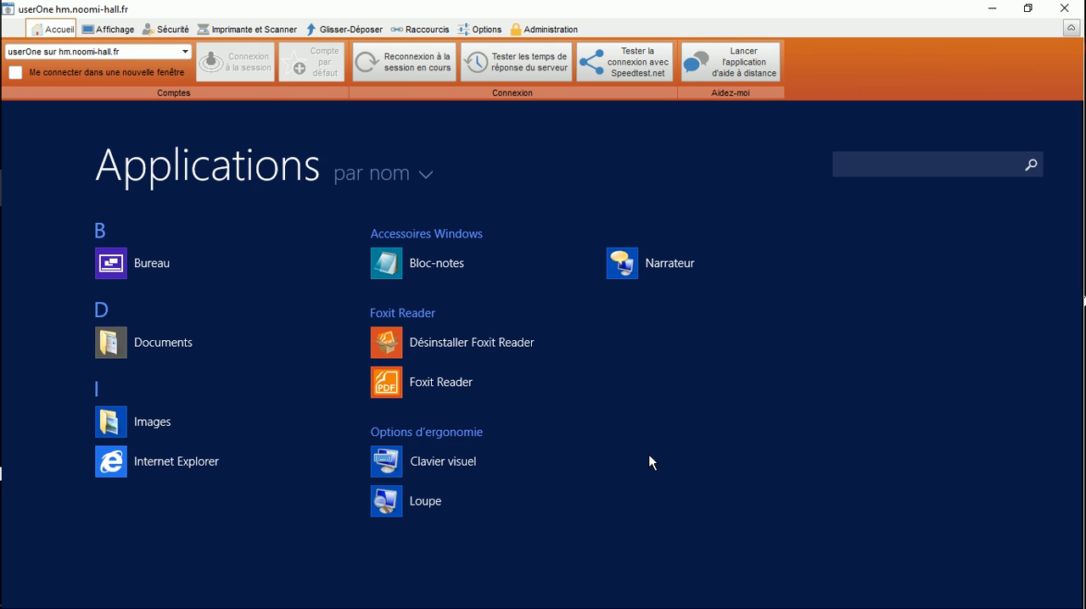
left_click(117, 266)
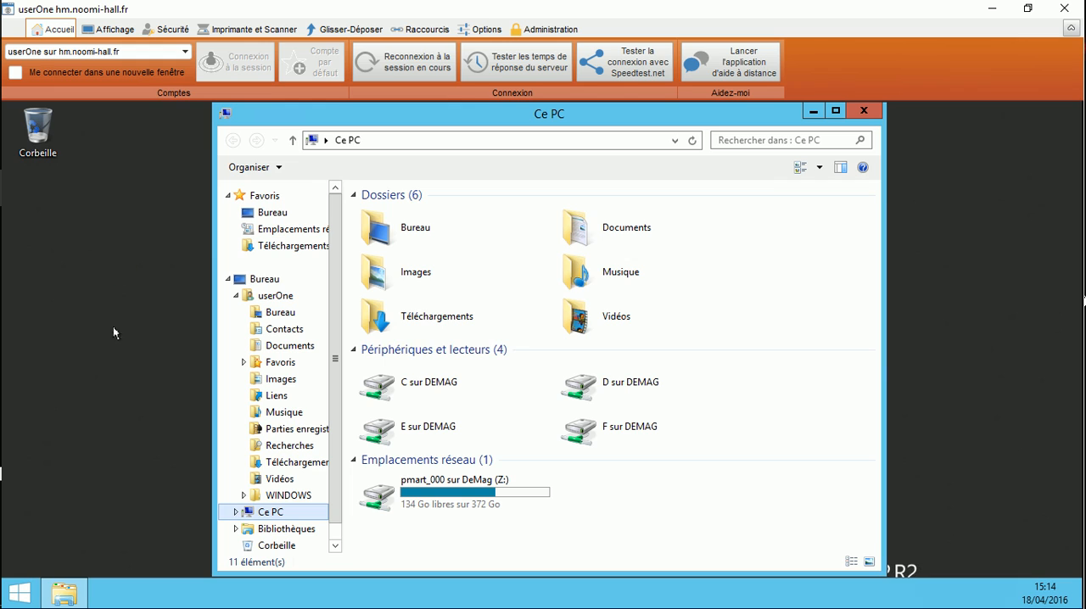